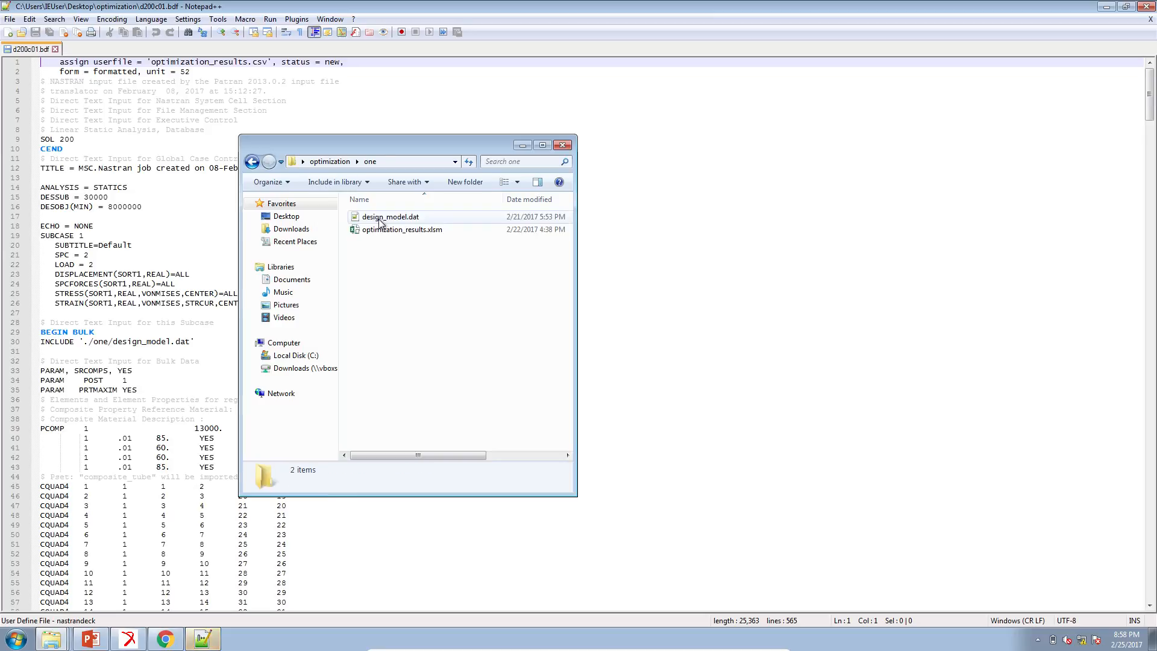
- Review the design_model.dat file in Notepad++, from the design variables through the constraints to the optimization control settings
click(249, 348)
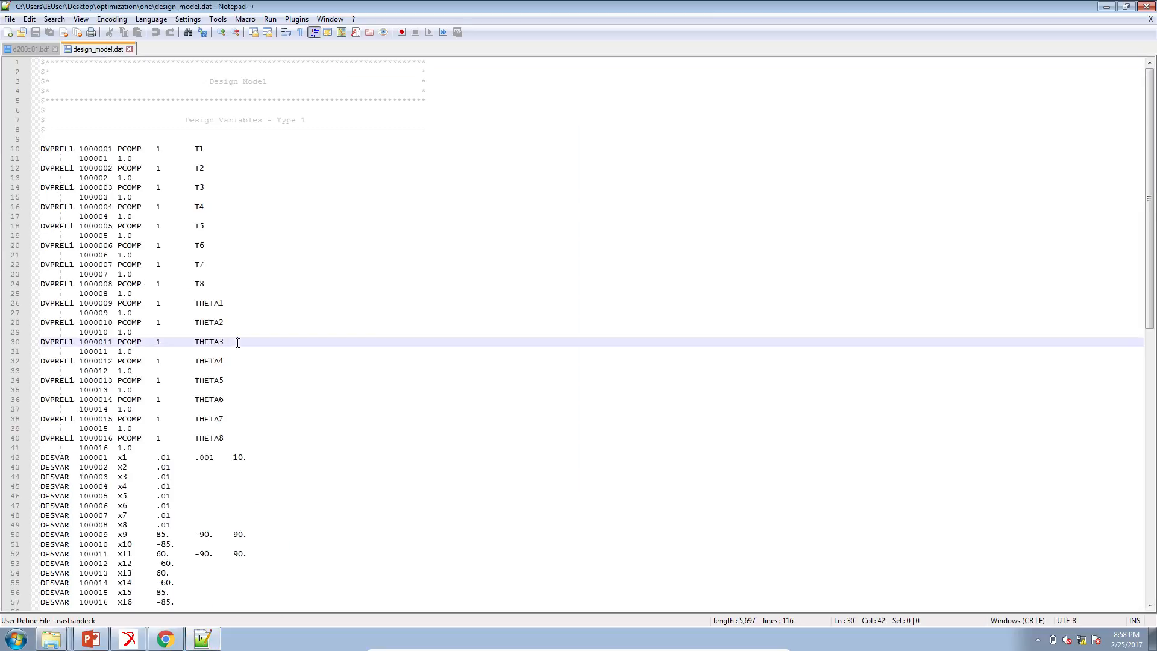
scroll(249, 348, down, 15)
scroll(235, 342, down, 3)
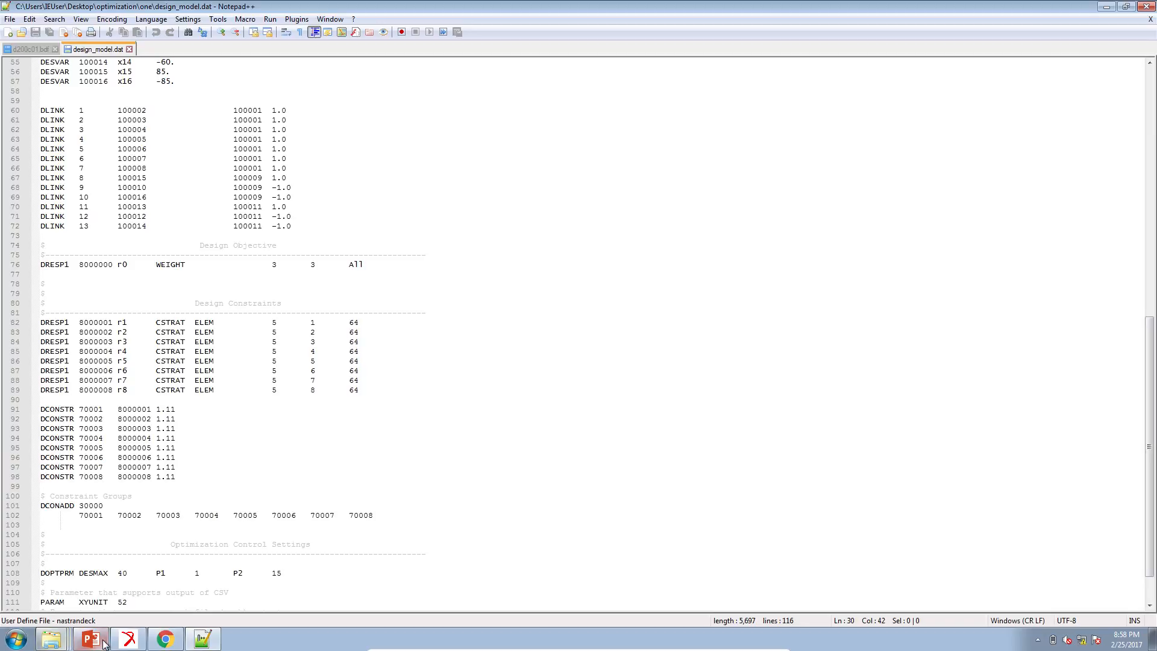
- Switch to the Optimization web app in Chrome, open Constraints, filter responses by "stren" and add the Composite Strength Ratio response
click(173, 643)
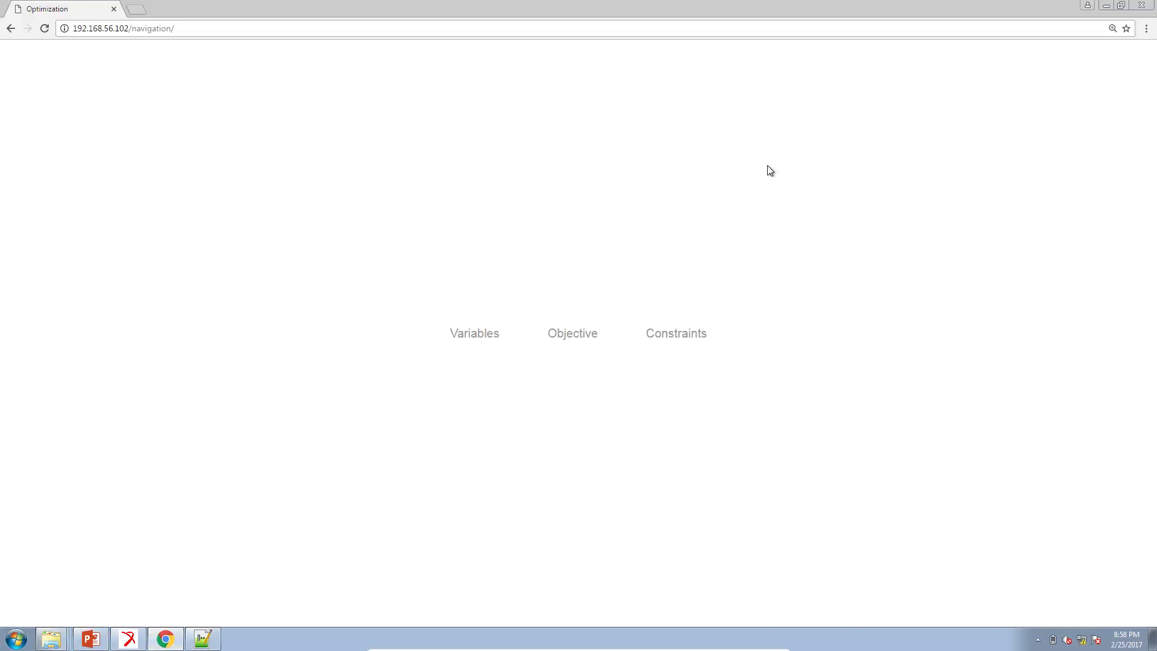
click(659, 336)
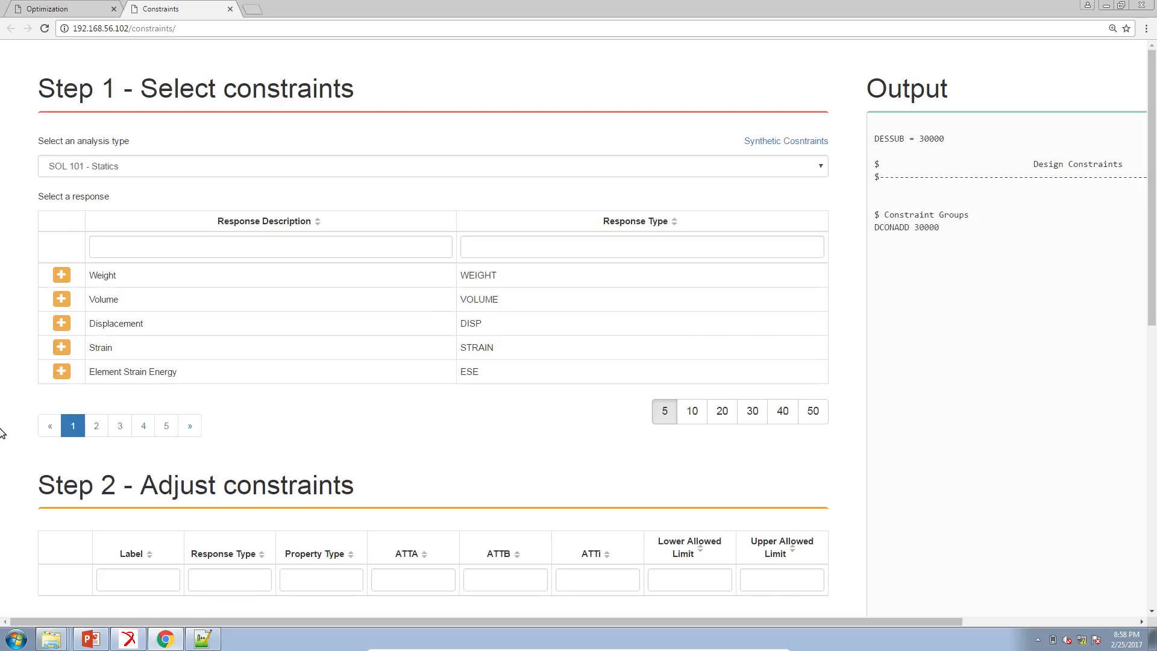
click(183, 246)
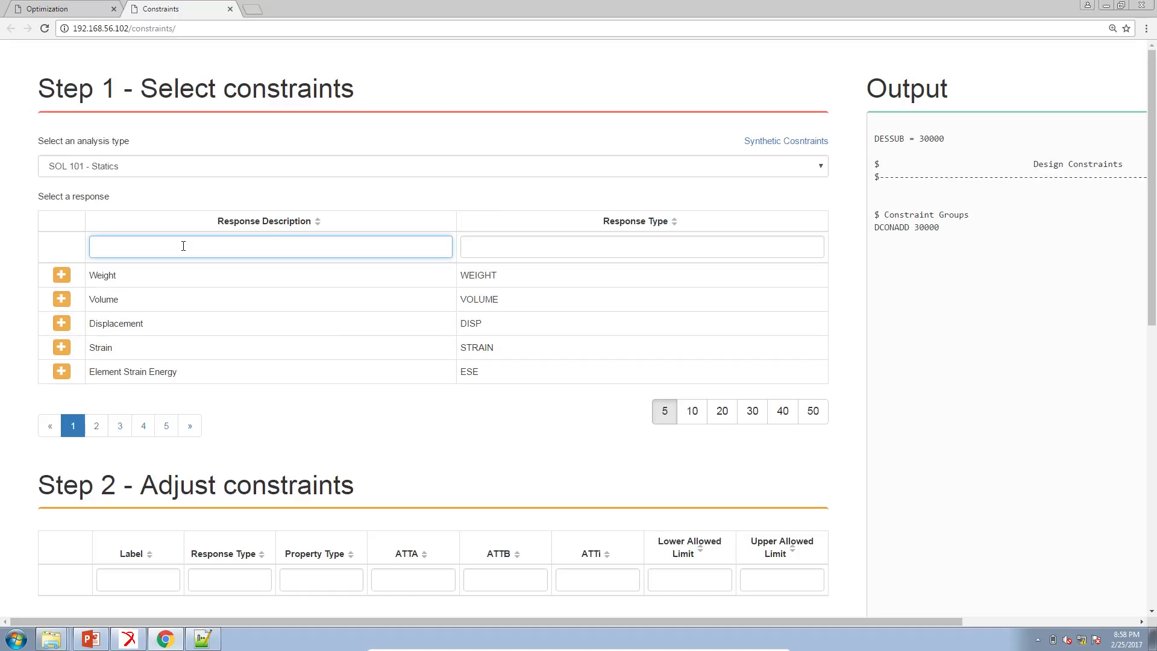
text(stren)
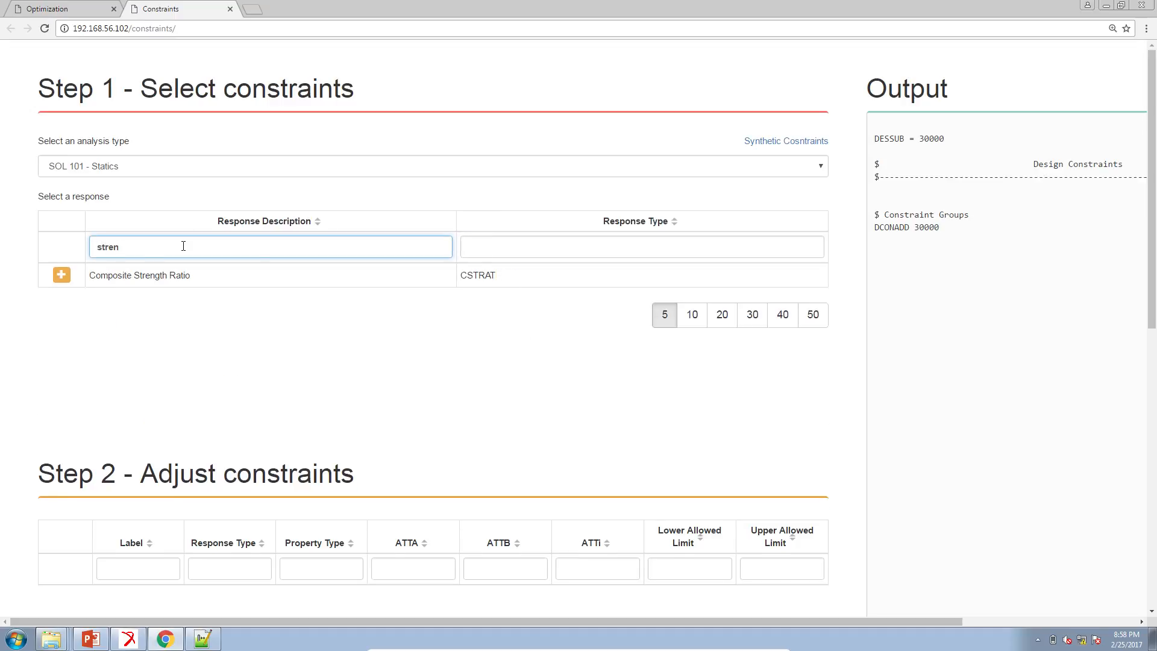
double_click(108, 274)
drag(180, 273, 191, 276)
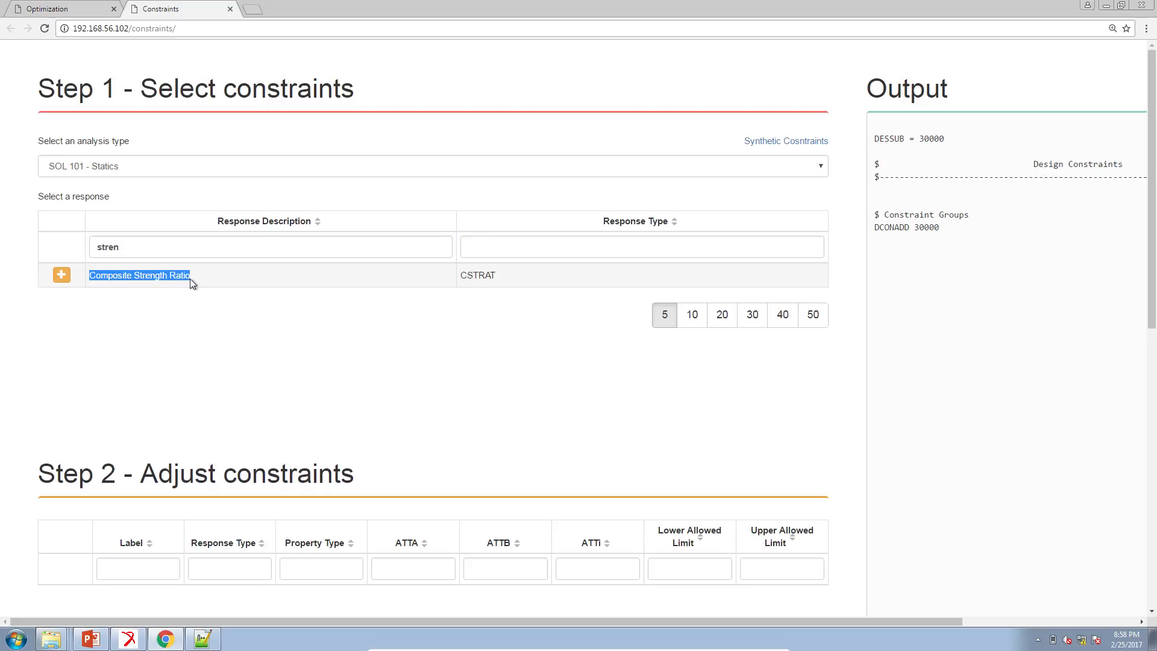
scroll(118, 250, down, 1)
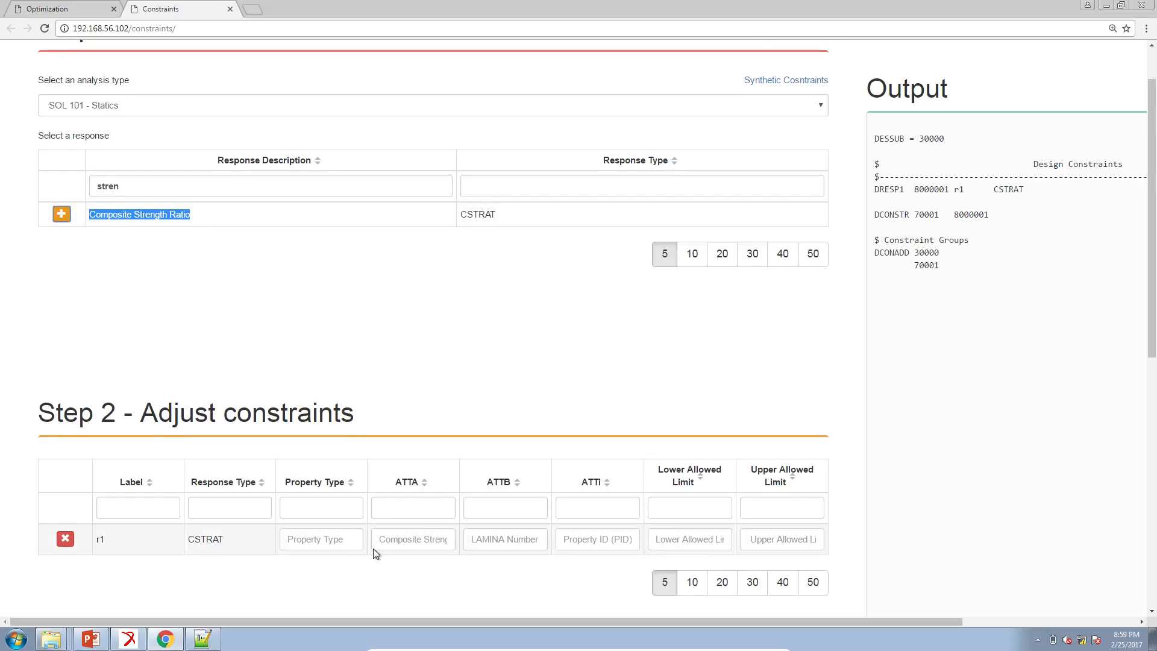
- For constraint r1, set the lower allowed limit to 1.11, property type to ELEM, ATTi to 64 and ATTB to 1
scroll(373, 548, down, 1)
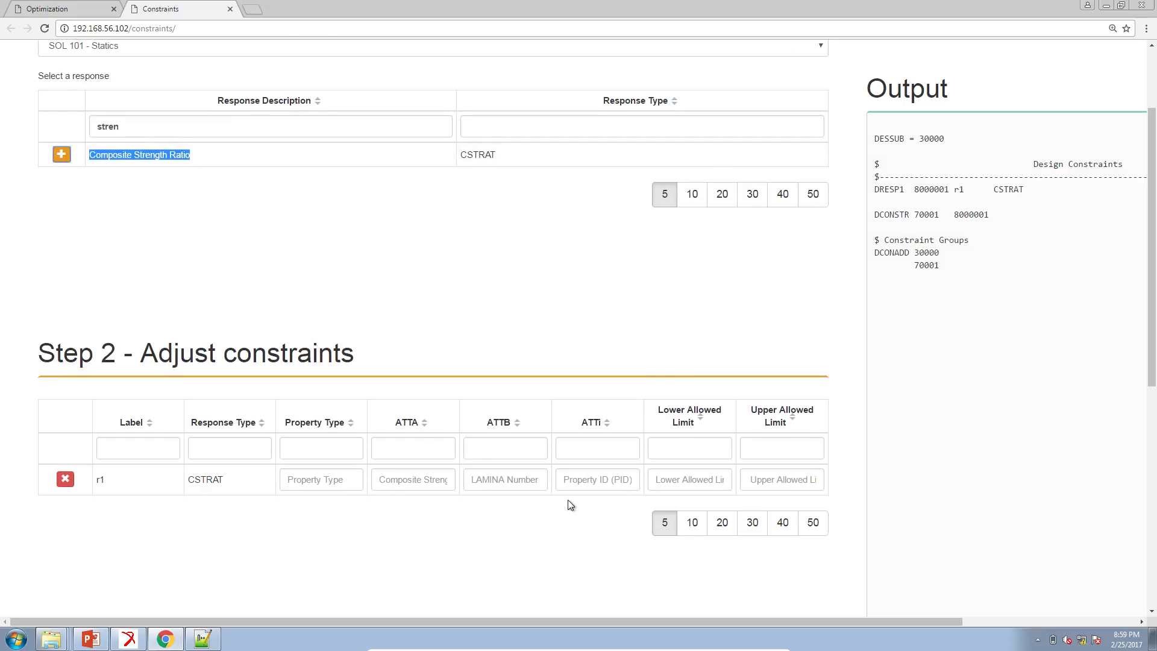
click(690, 480)
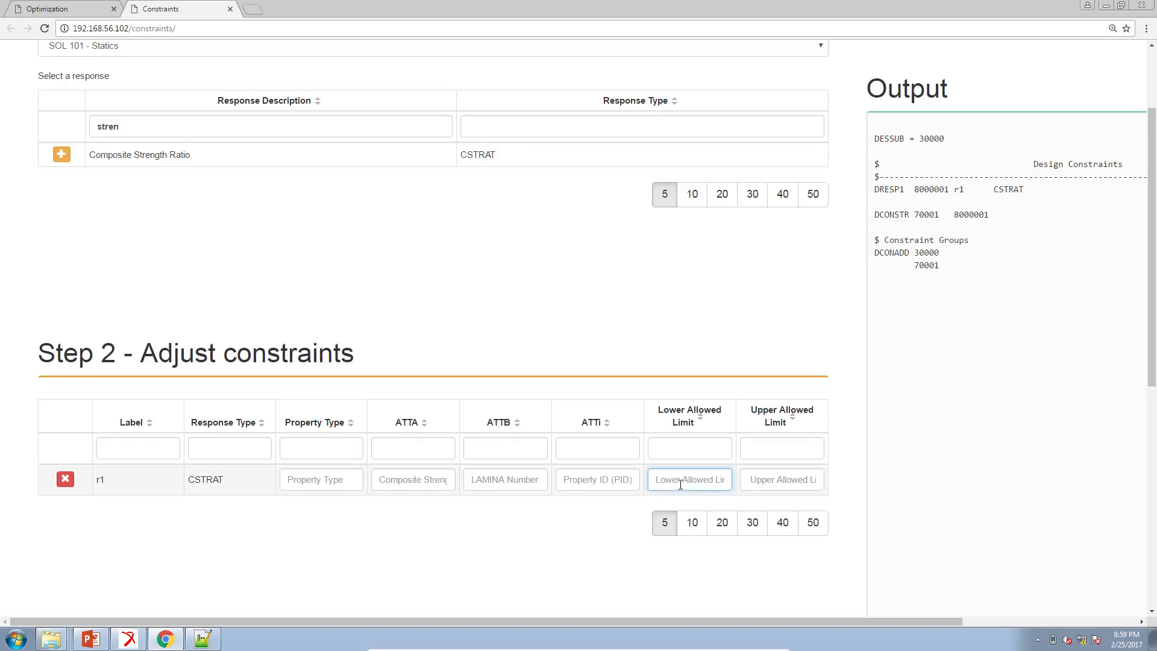
text(1.11)
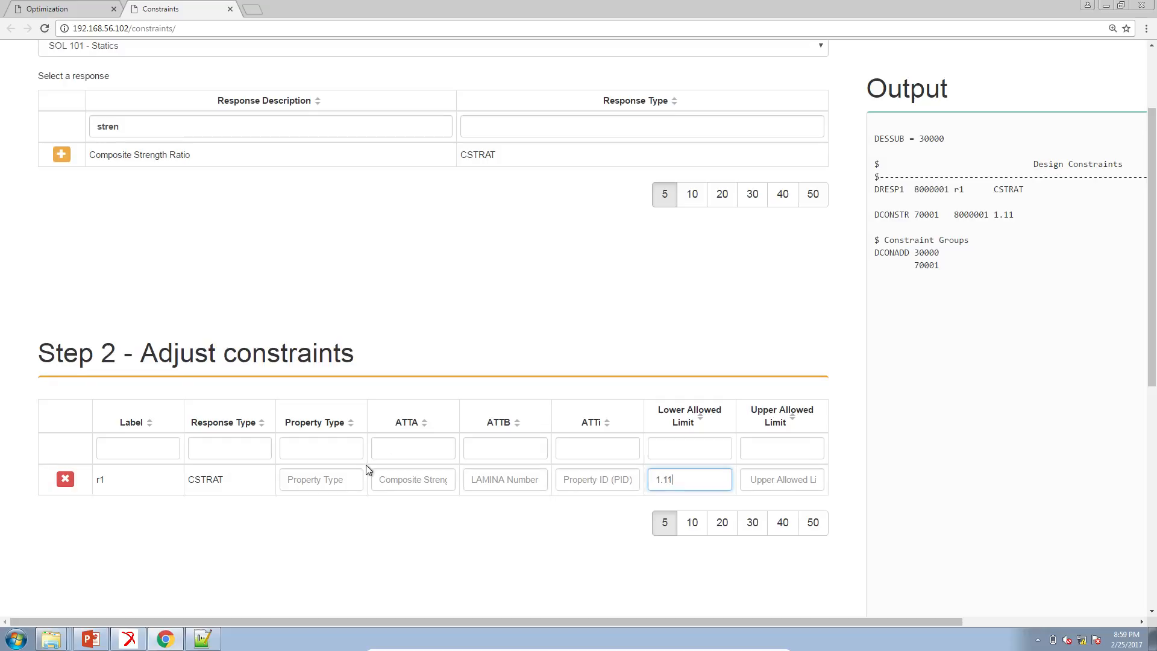
click(356, 479)
text(ELEME)
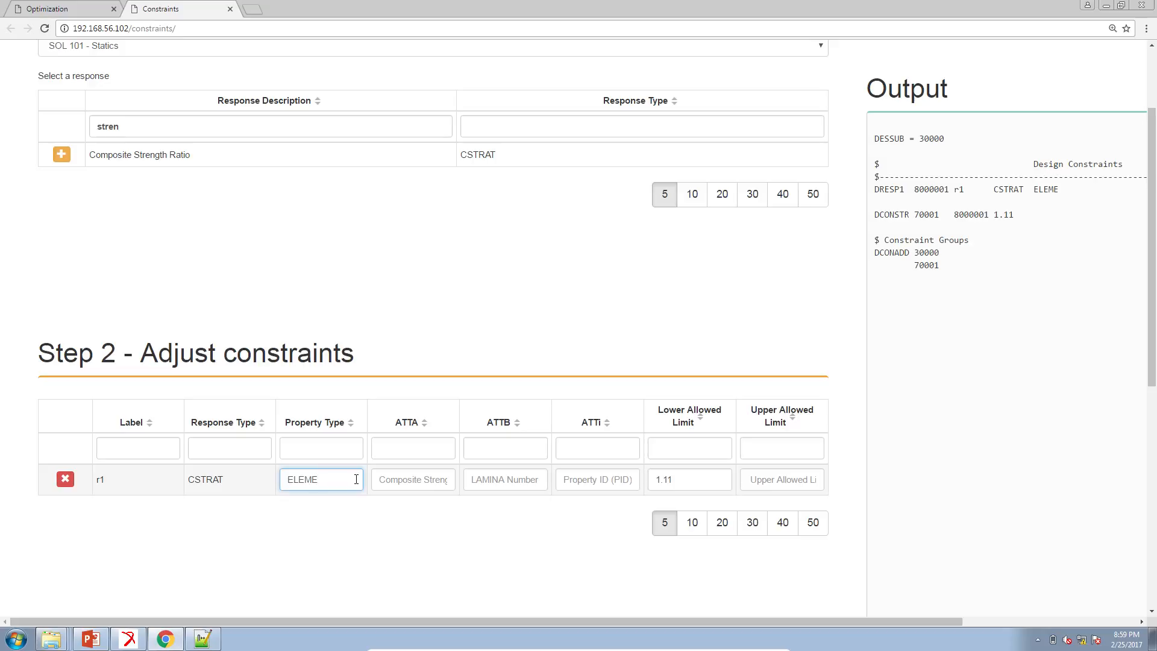
key(BackSpace)
click(595, 481)
text(64)
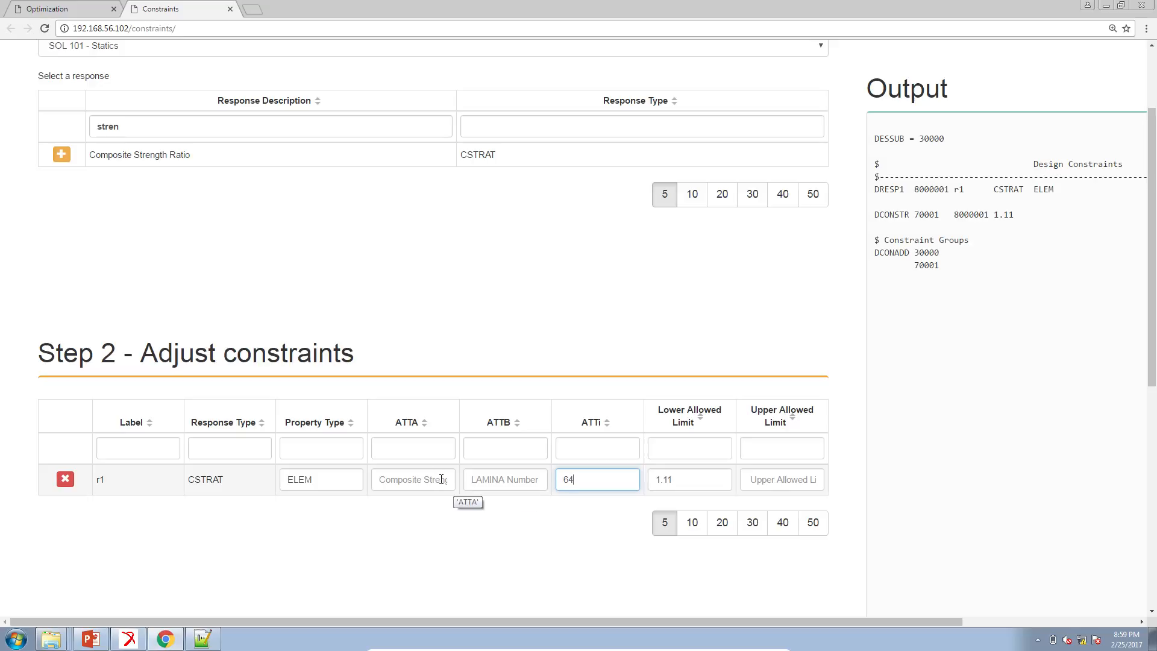
click(476, 478)
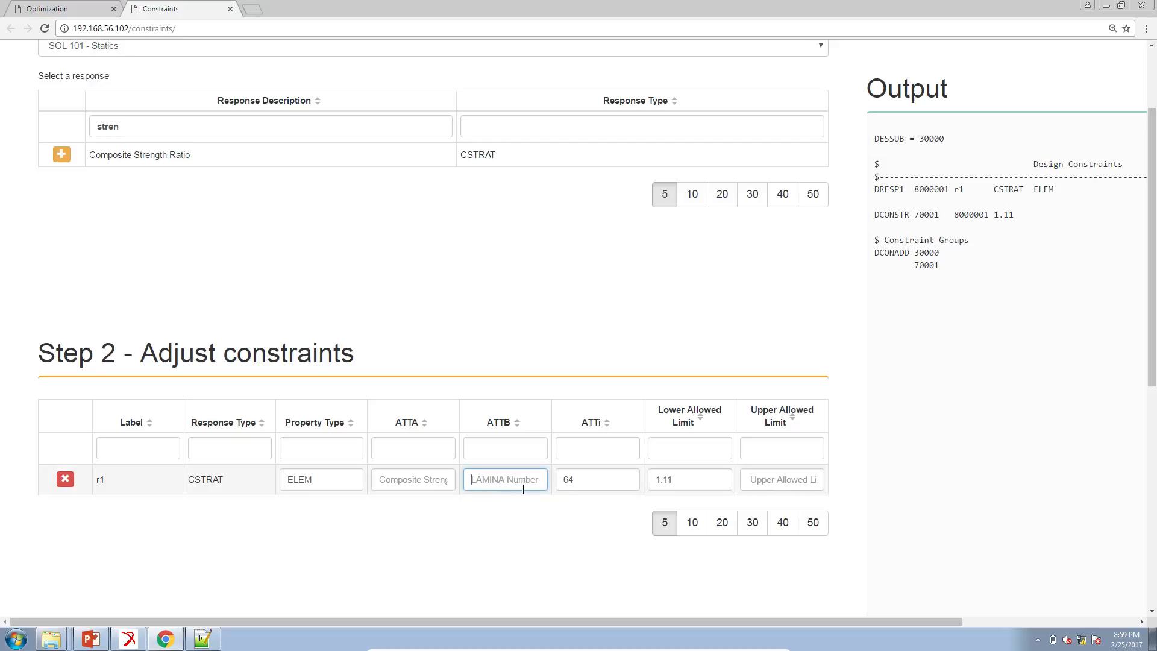
text(1)
- Switch to the MSC Nastran Quick Reference Guide PDF and go to the CQUAD4 (95) entry under Element Force Item Codes
click(439, 489)
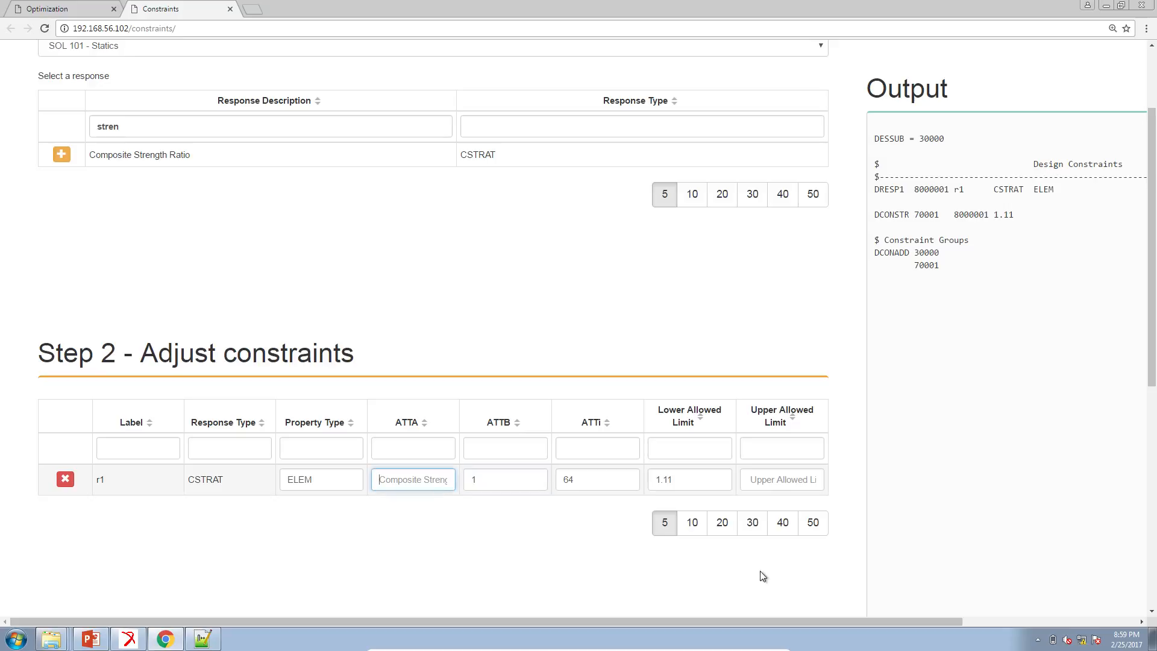
click(832, 634)
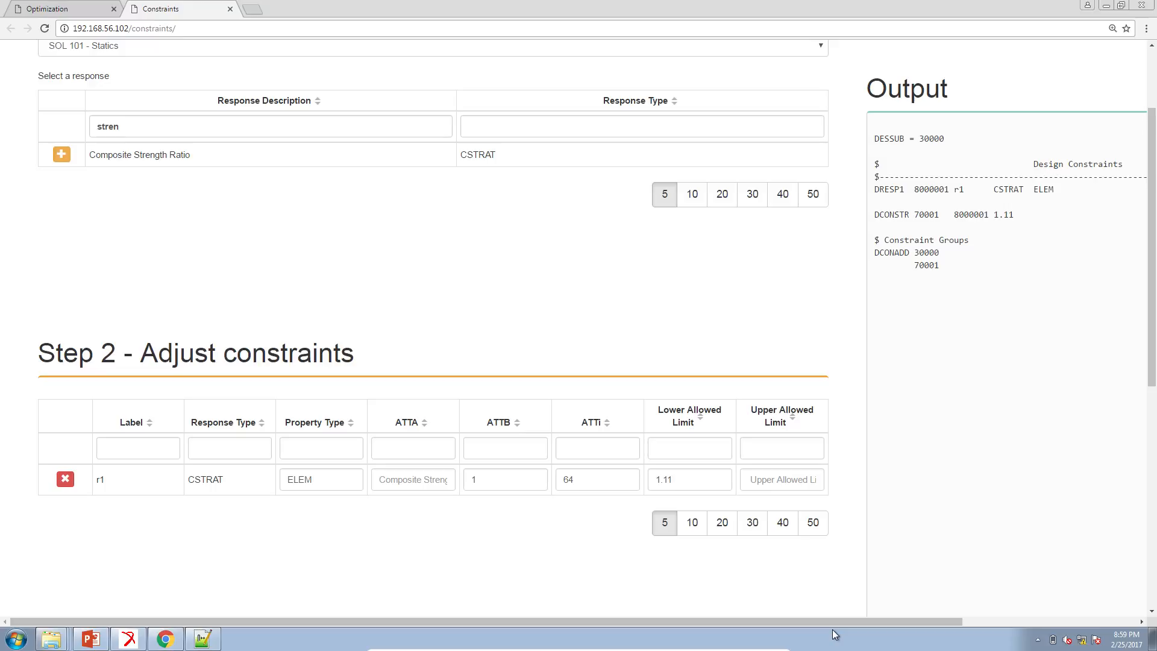
key(ctrl+f)
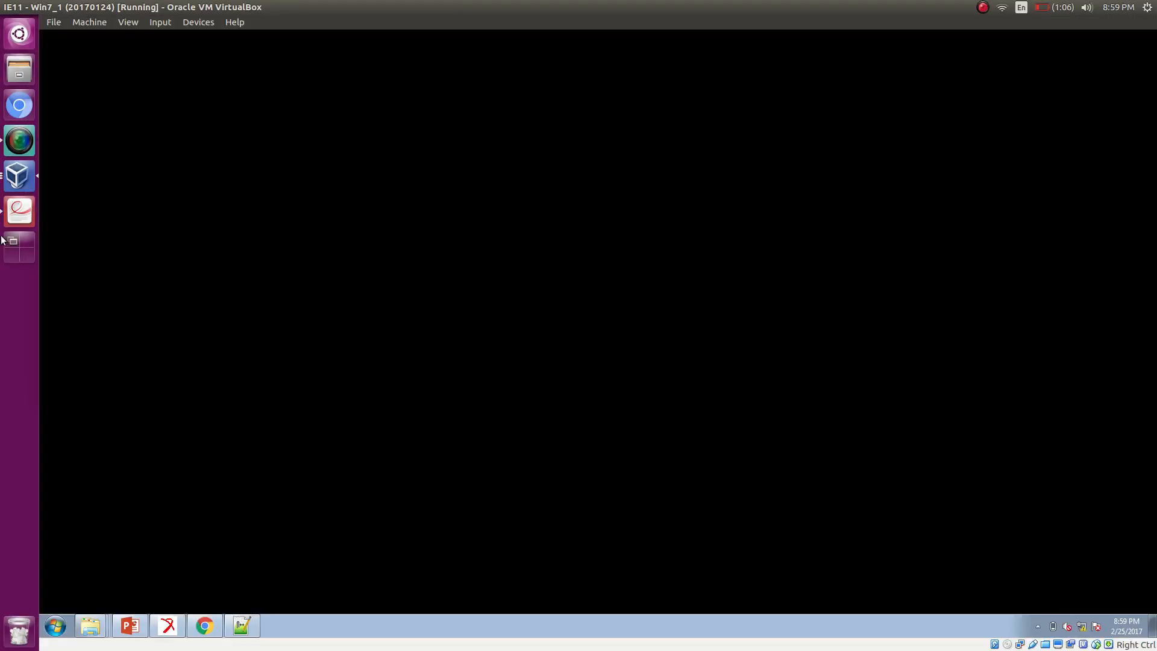
click(13, 221)
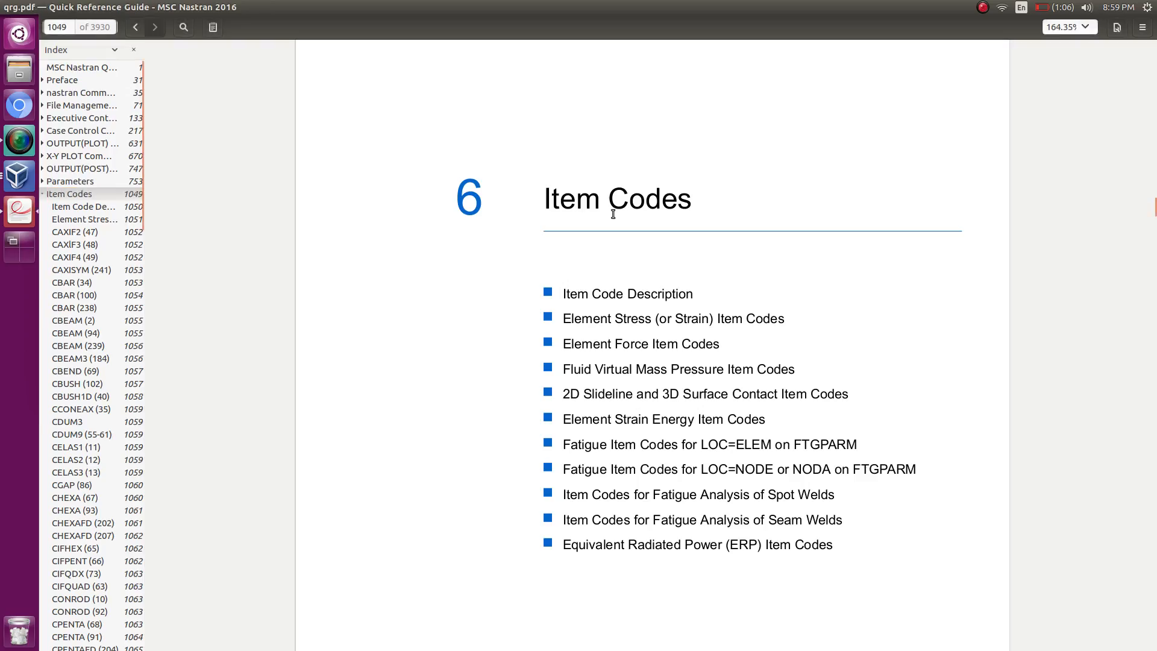
click(626, 348)
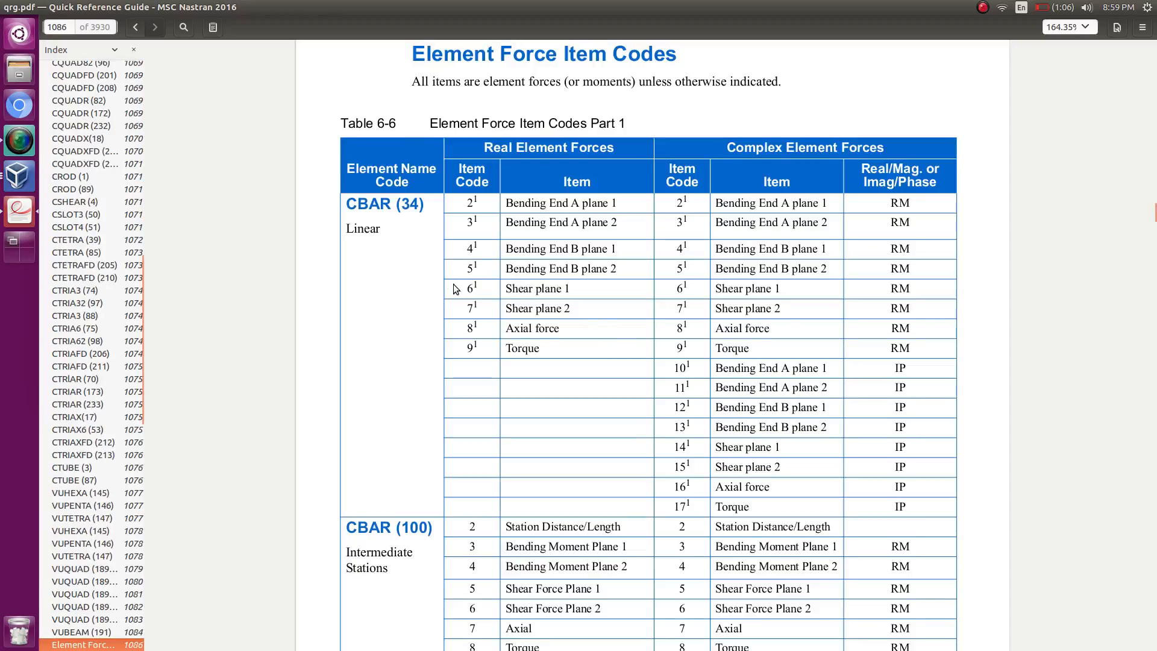
scroll(100, 549, down, 10)
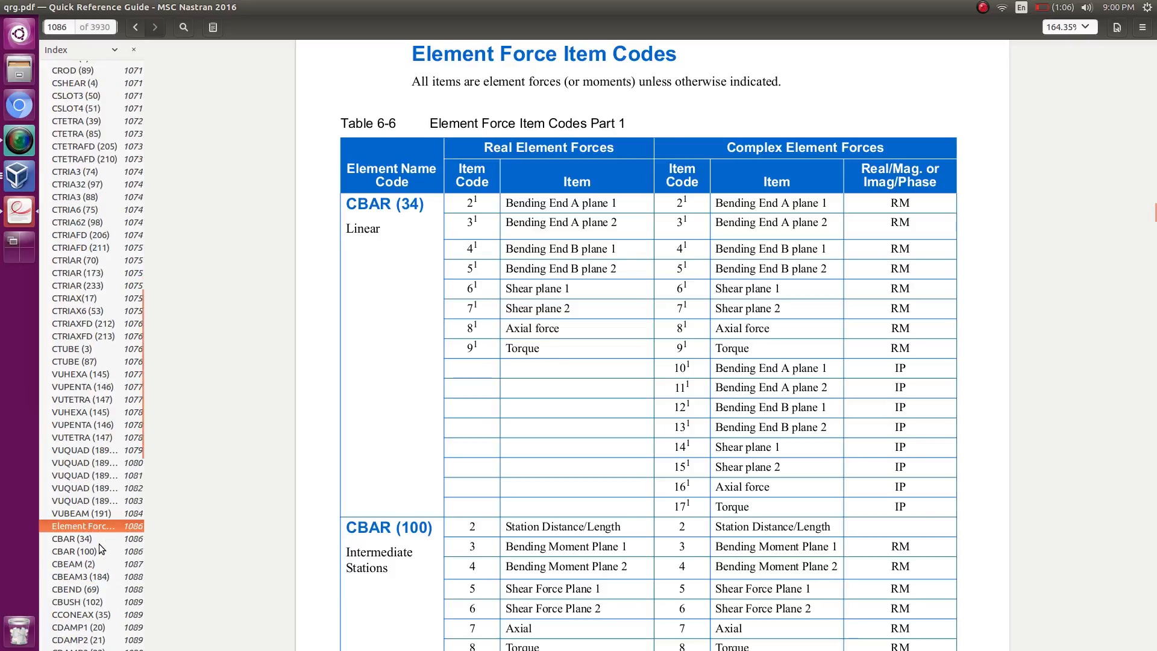
scroll(100, 550, down, 2)
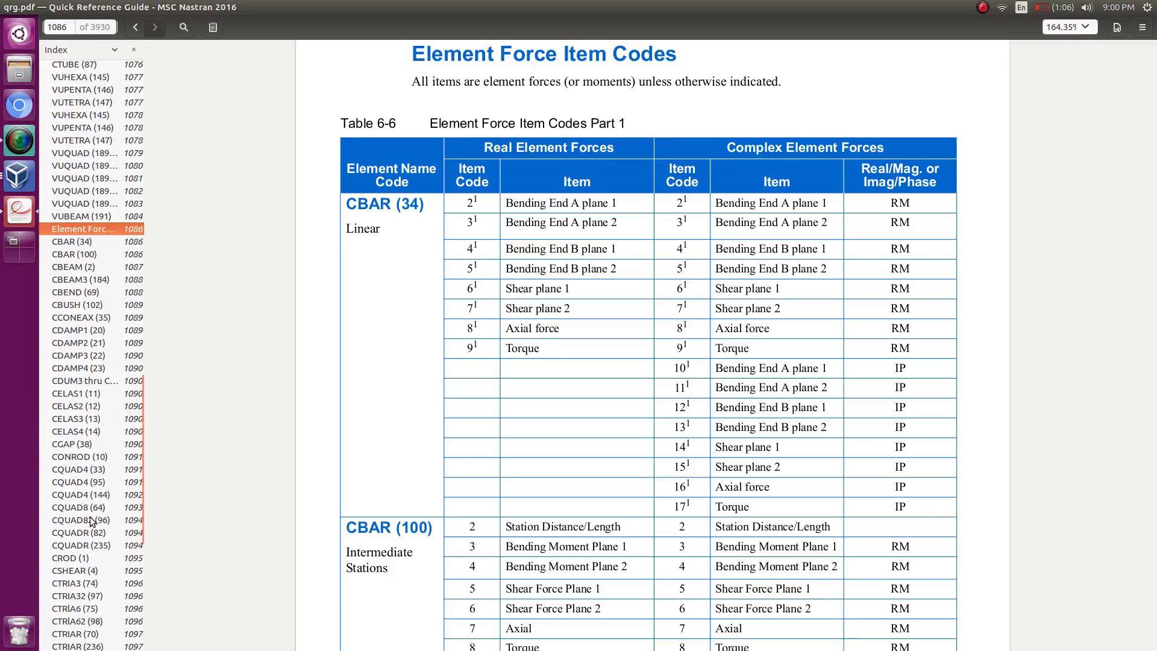
click(79, 485)
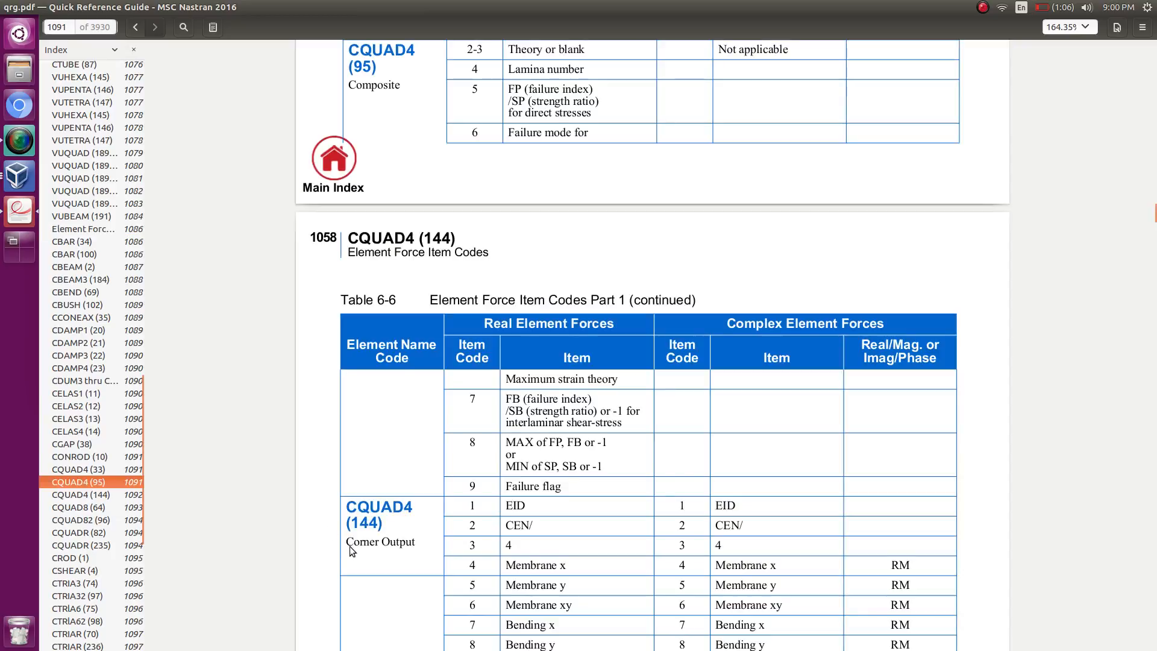
- Examine the composite CQUAD4 (95) table for the item code covering failure index and strength ratio for direct stresses
scroll(391, 341, up, 5)
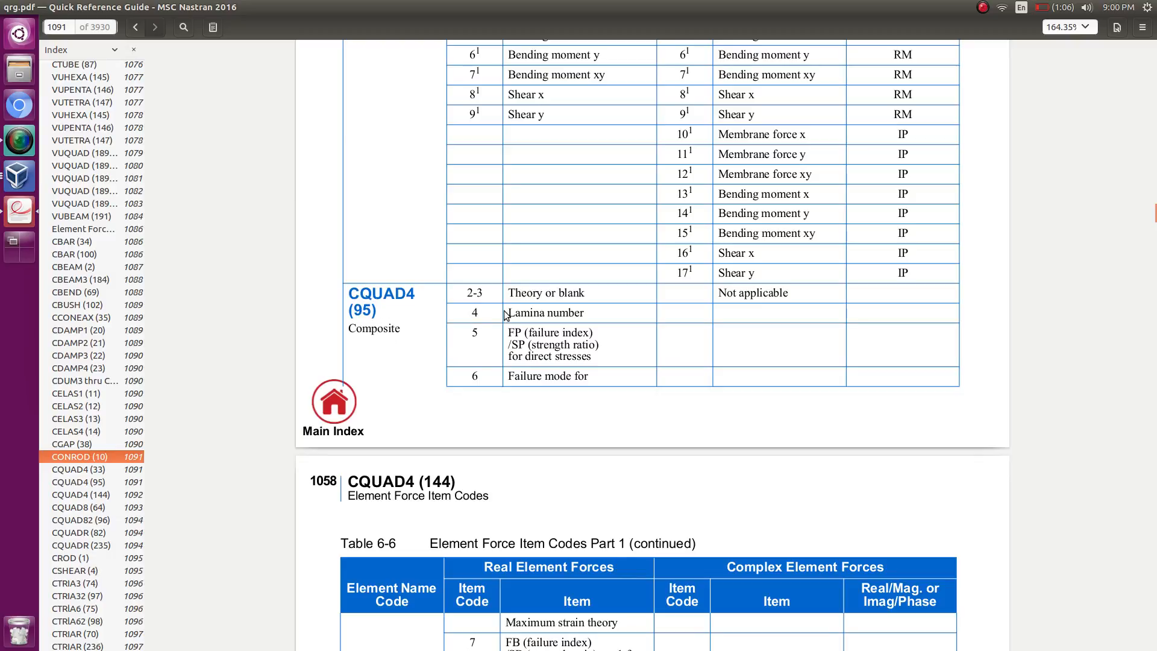
mouse_move(244, 12)
double_click(480, 331)
click(506, 330)
double_click(483, 331)
click(515, 344)
drag(531, 344, 599, 348)
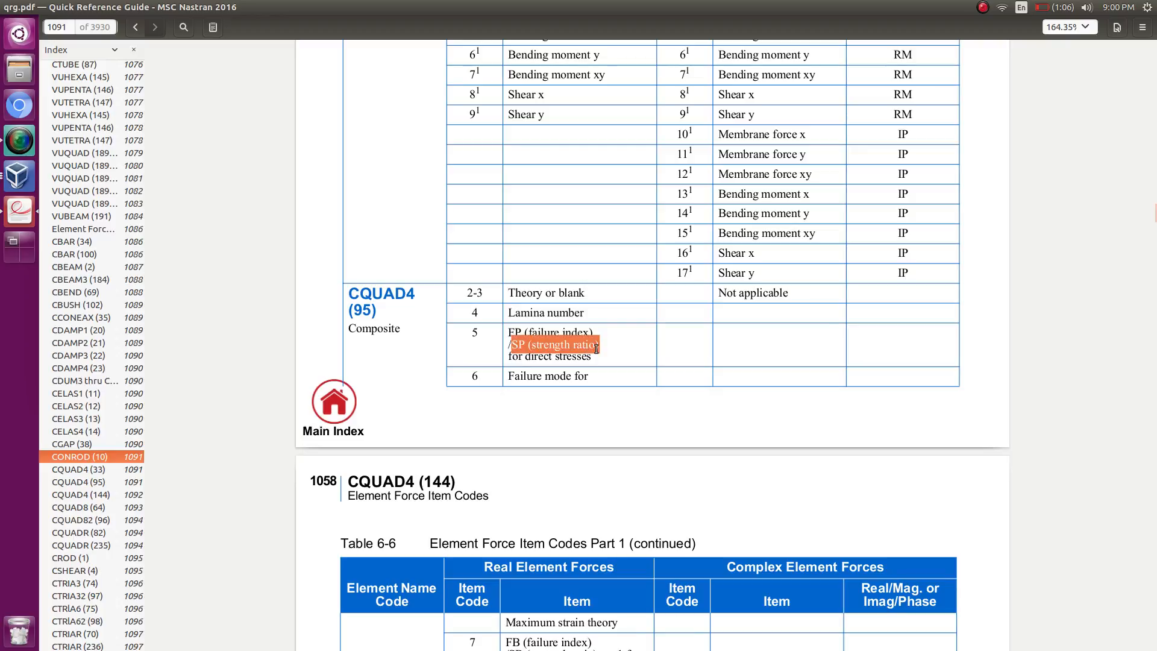
click(563, 331)
drag(593, 330, 512, 334)
- Return to the Constraints page in the virtual machine and set ATTA of constraint r1 to 5
click(17, 176)
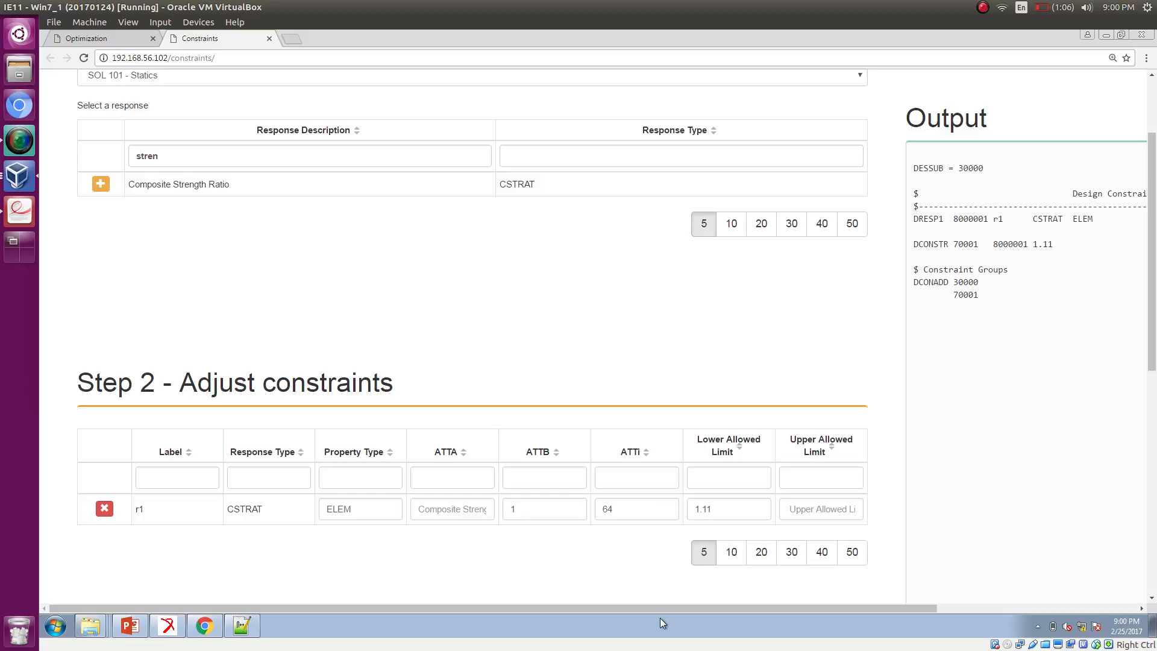
key(ctrl+f)
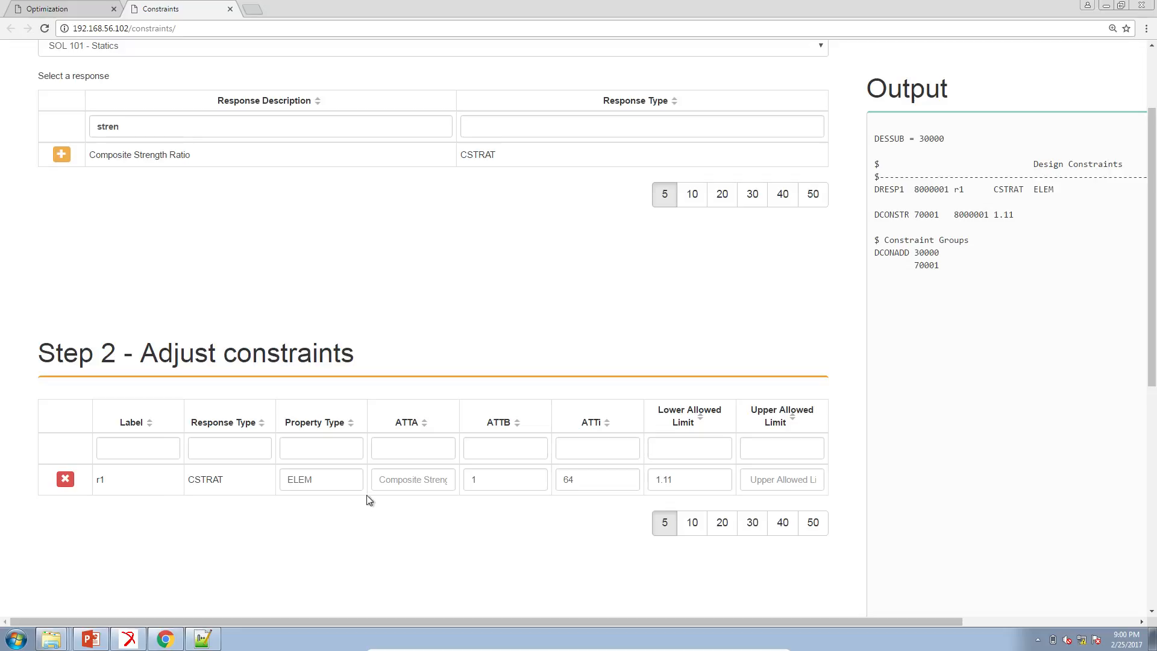
click(392, 484)
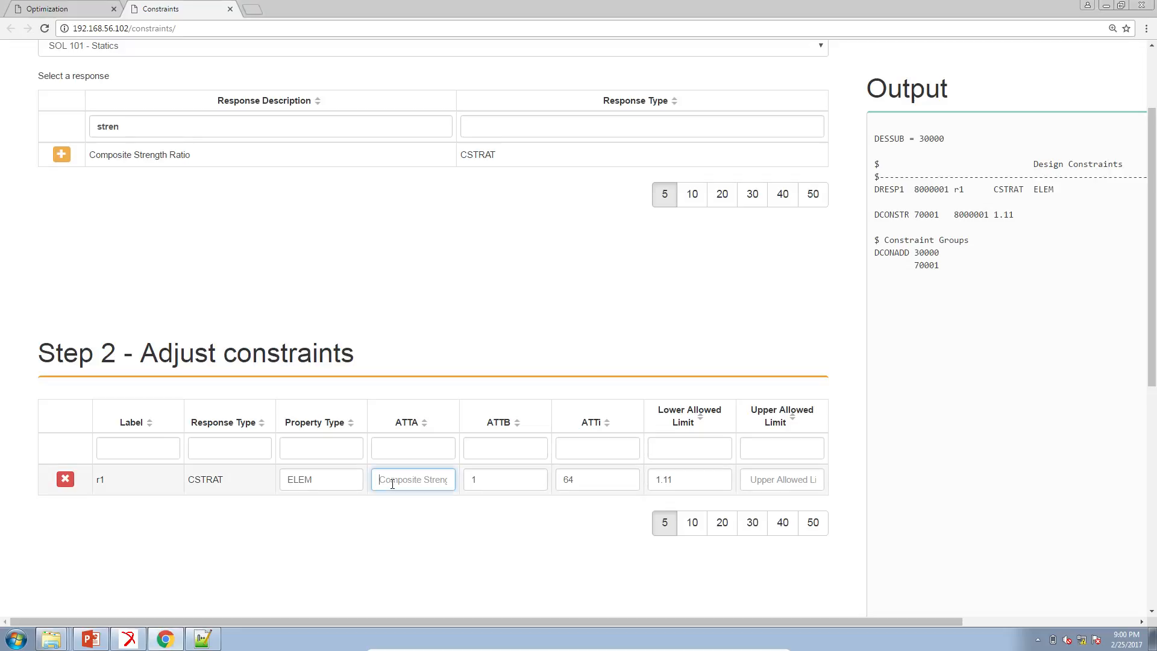
text(5)
double_click(202, 485)
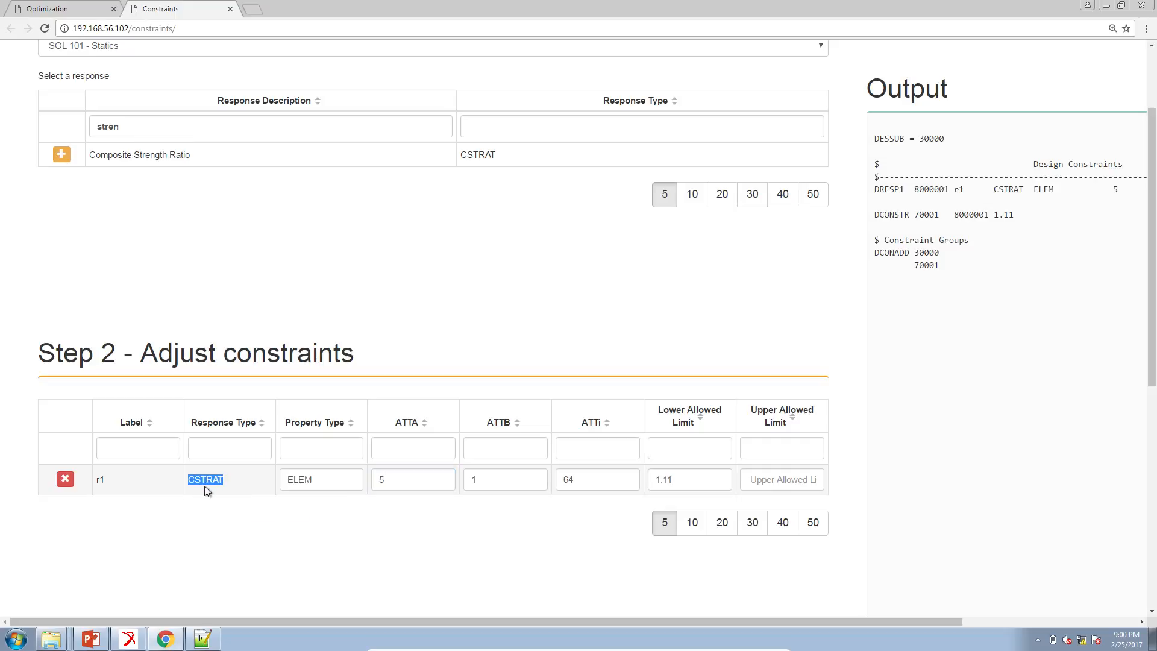
- Search the response descriptions for "failure" to look up the composite failure response type
click(169, 131)
double_click(104, 128)
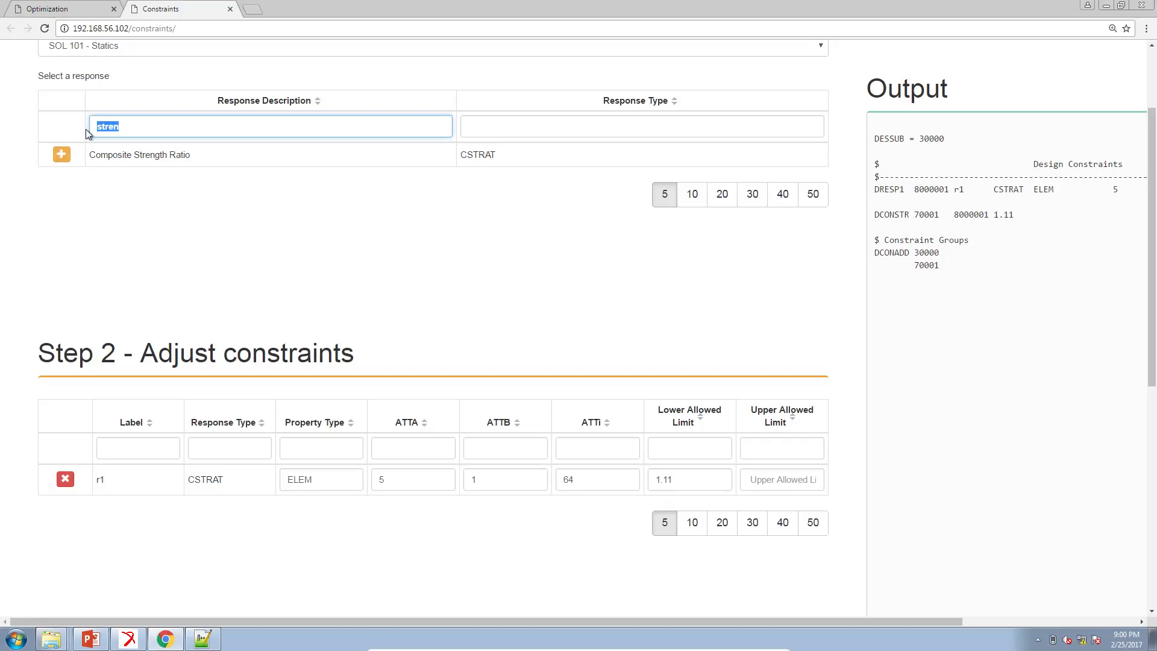
text(failure)
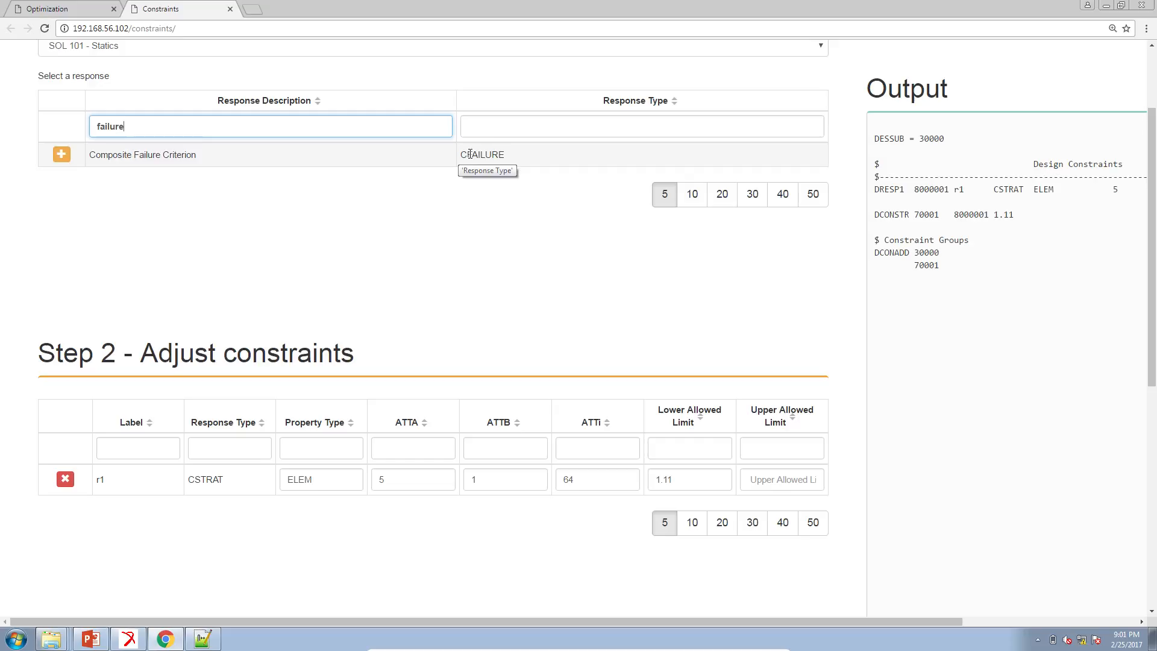
- Filter the responses by "streng", add six more Composite Strength Ratio constraints and show 10 rows in the Adjust constraints table
drag(144, 127, 49, 128)
text(stre)
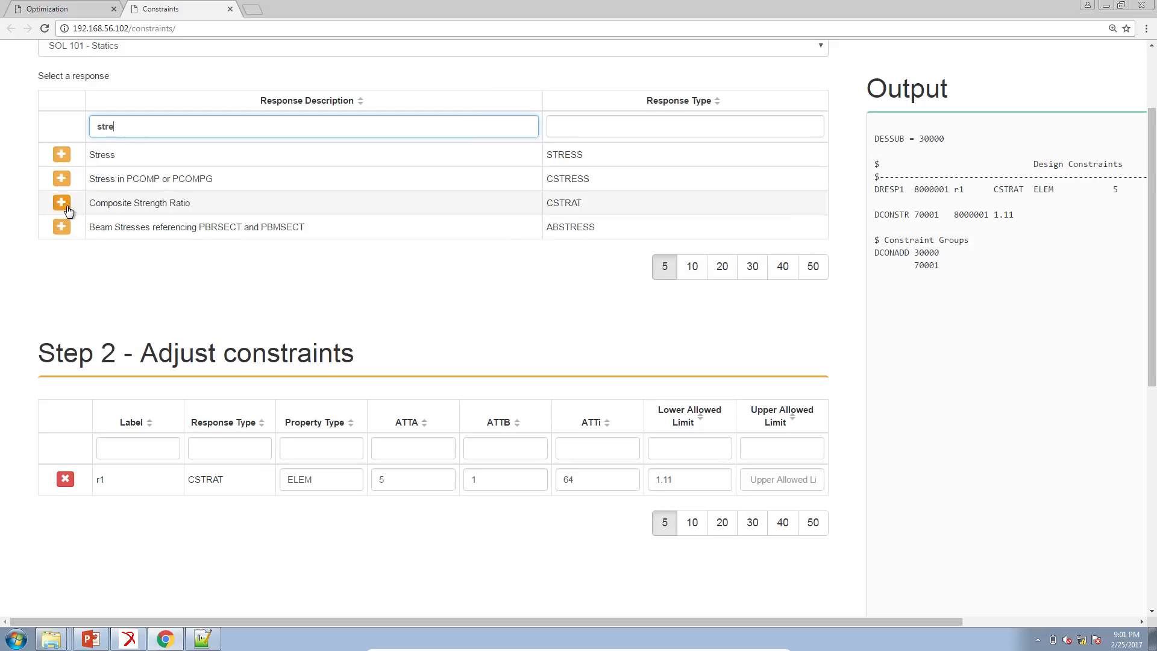
text(ng)
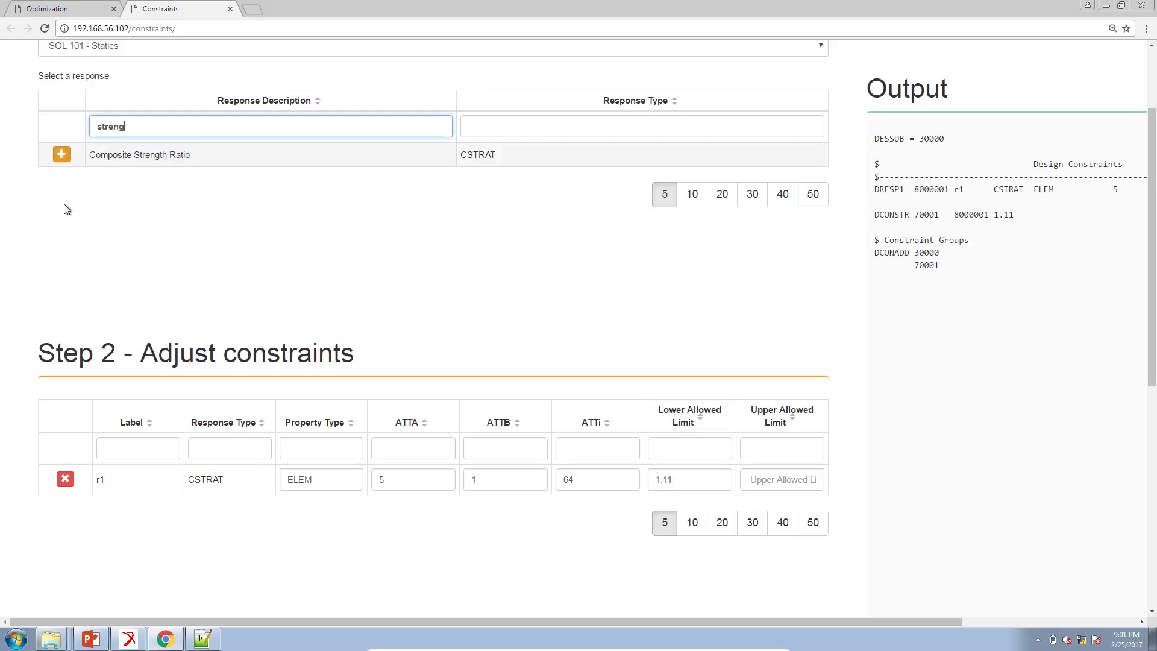
click(61, 155)
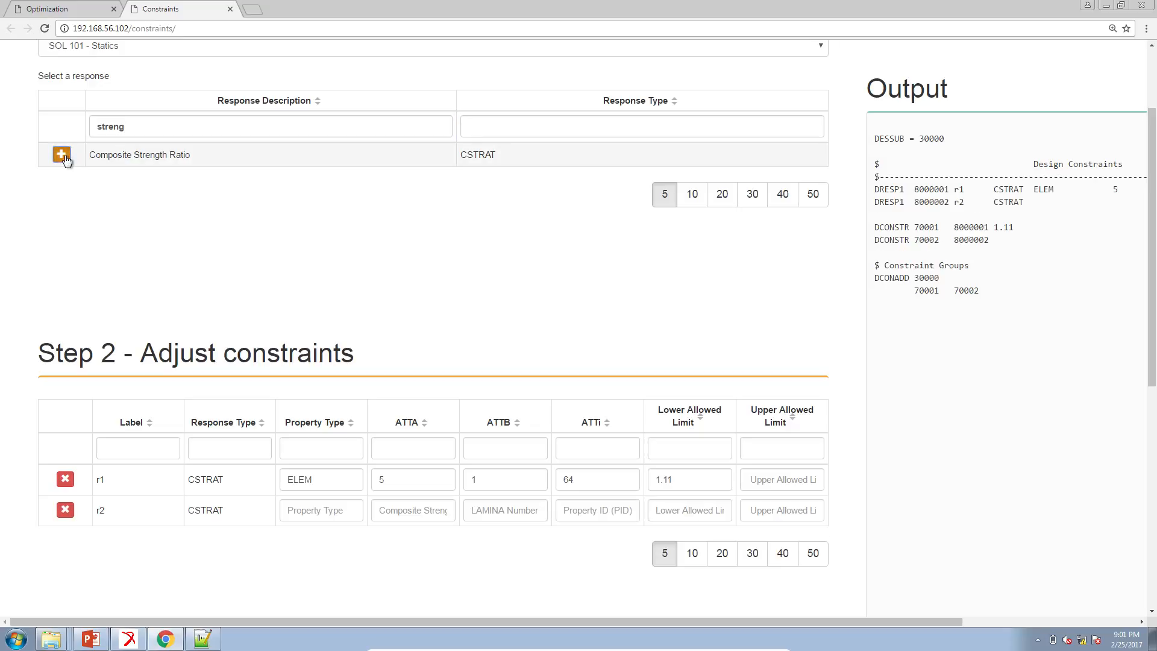
click(61, 155)
click(62, 155)
click(62, 155)
click(61, 155)
click(62, 155)
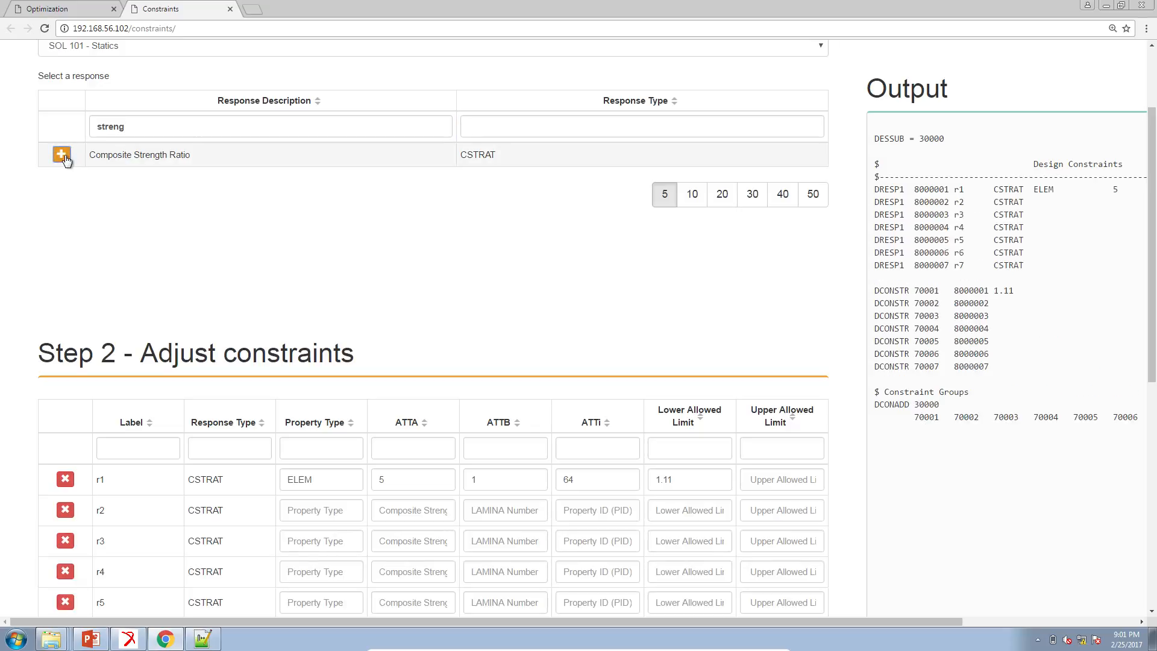
scroll(729, 587, down, 1)
click(692, 585)
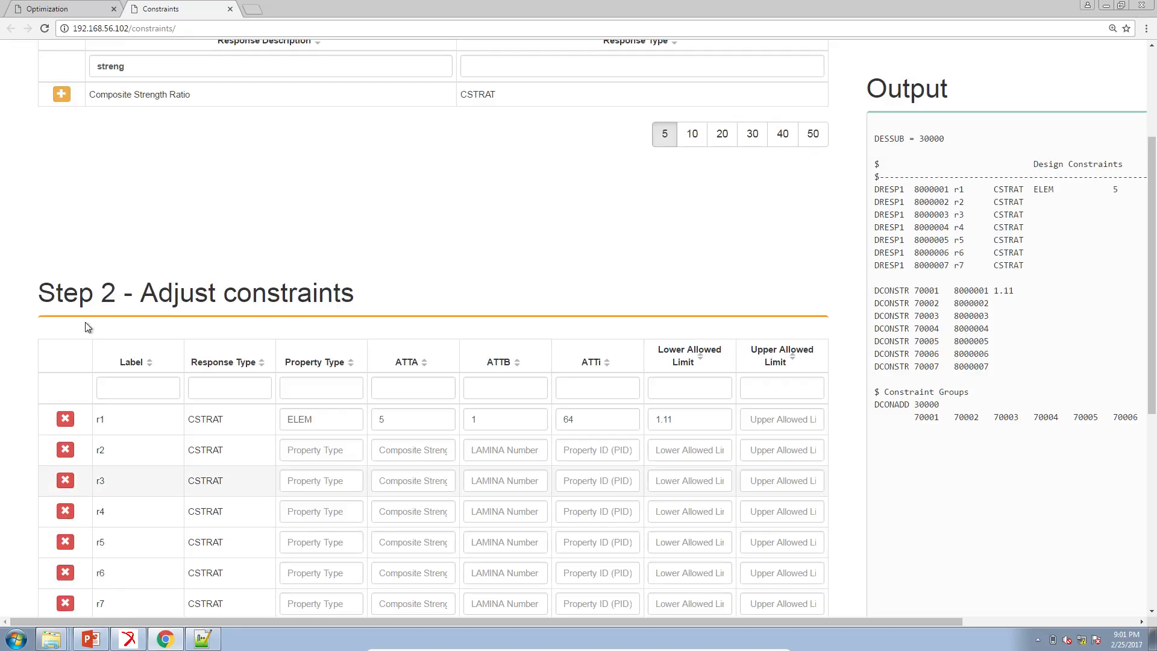
- Add one more Composite Strength Ratio constraint and set the property type of constraints r2 to r8 to ELEM
scroll(58, 126, up, 1)
click(61, 155)
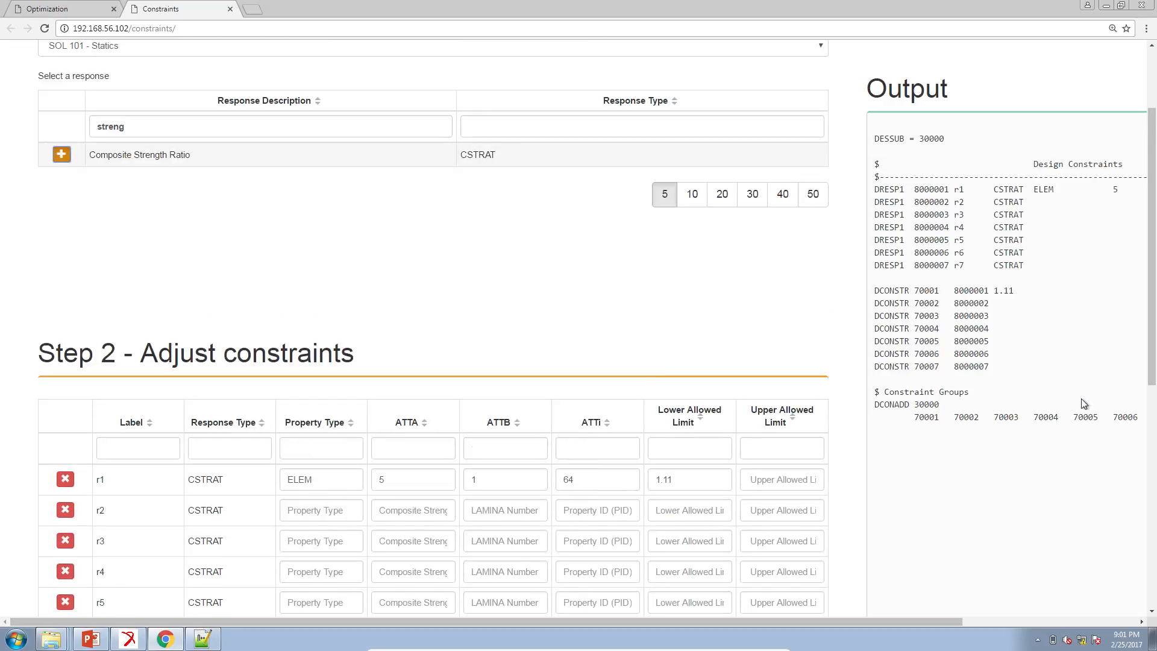
scroll(1044, 408, down, 3)
click(339, 302)
key(ctrl+a)
key(ctrl+c)
click(318, 336)
key(ctrl+v)
click(317, 362)
key(ctrl+v)
click(317, 391)
key(ctrl+v)
click(316, 421)
key(ctrl+v)
click(319, 453)
key(ctrl+v)
click(319, 483)
key(ctrl+v)
click(319, 514)
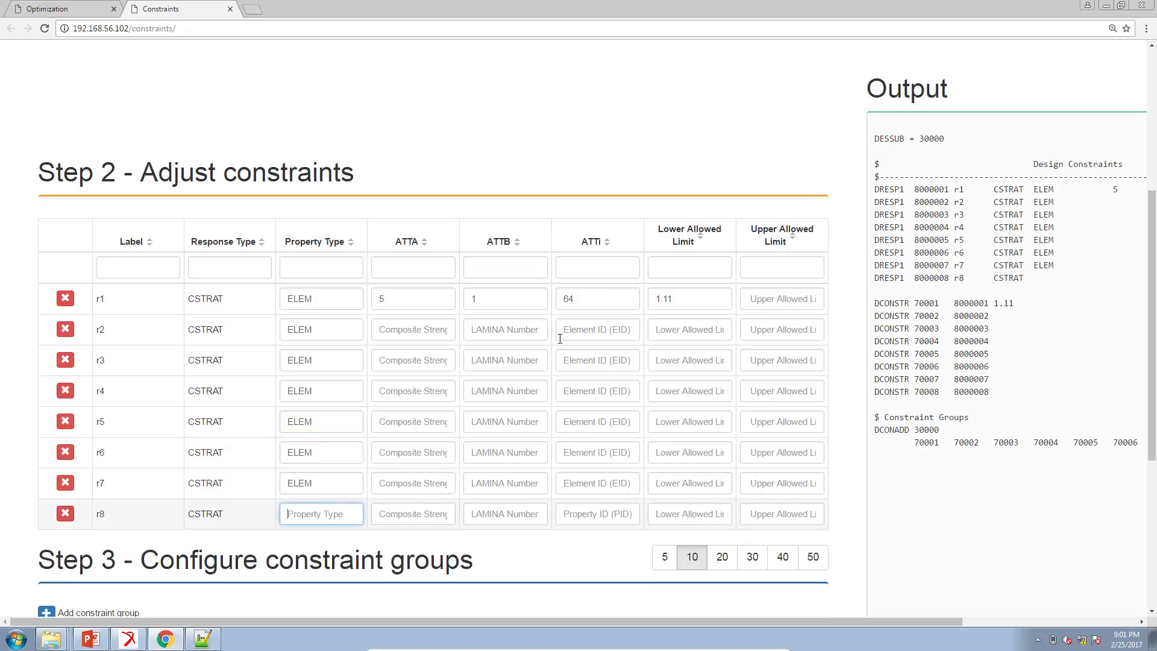
key(ctrl+v)
- Copy the ATTi value 64 from constraint r1 into constraints r2 to r8
double_click(560, 302)
key(ctrl+c)
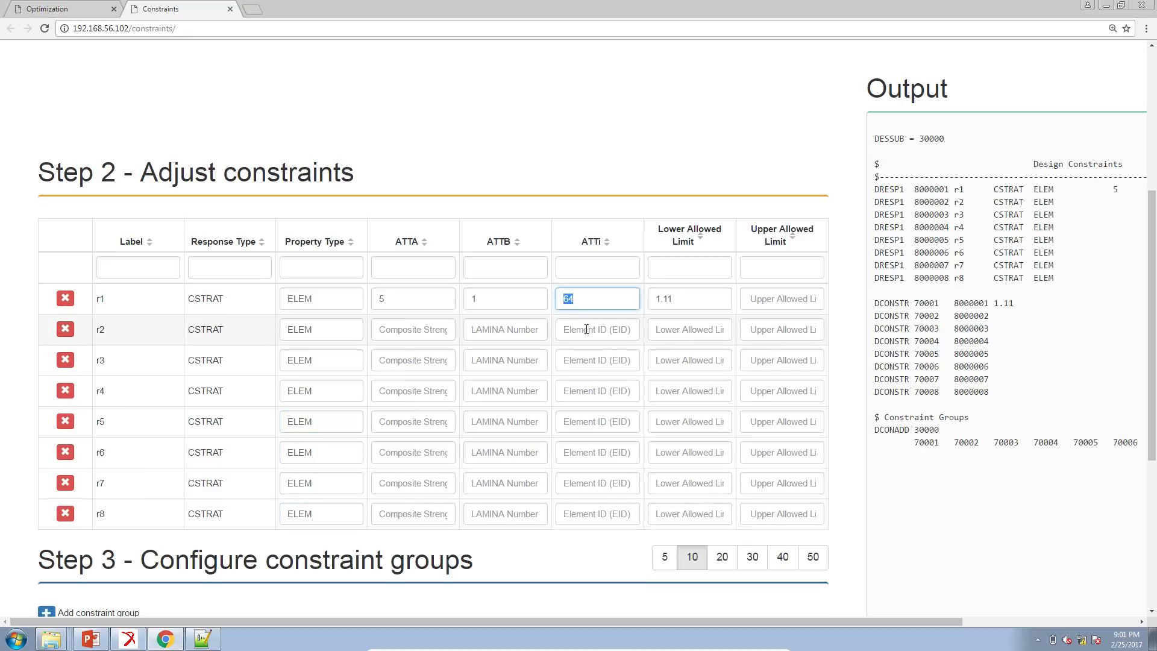
click(589, 329)
key(ctrl+v)
click(590, 360)
key(ctrl+v)
click(591, 392)
key(ctrl+v)
click(592, 422)
key(ctrl+v)
click(595, 453)
key(ctrl+v)
click(596, 483)
key(ctrl+v)
click(572, 514)
key(ctrl+v)
- Copy the lower allowed limit 1.11 from constraint r1 into constraints r2 to r8
double_click(649, 299)
key(ctrl+c)
click(692, 330)
key(ctrl+v)
click(691, 361)
key(ctrl+v)
click(692, 391)
key(ctrl+v)
click(698, 433)
key(ctrl+v)
click(688, 456)
key(ctrl+v)
click(705, 482)
key(ctrl+v)
click(704, 509)
key(ctrl+v)
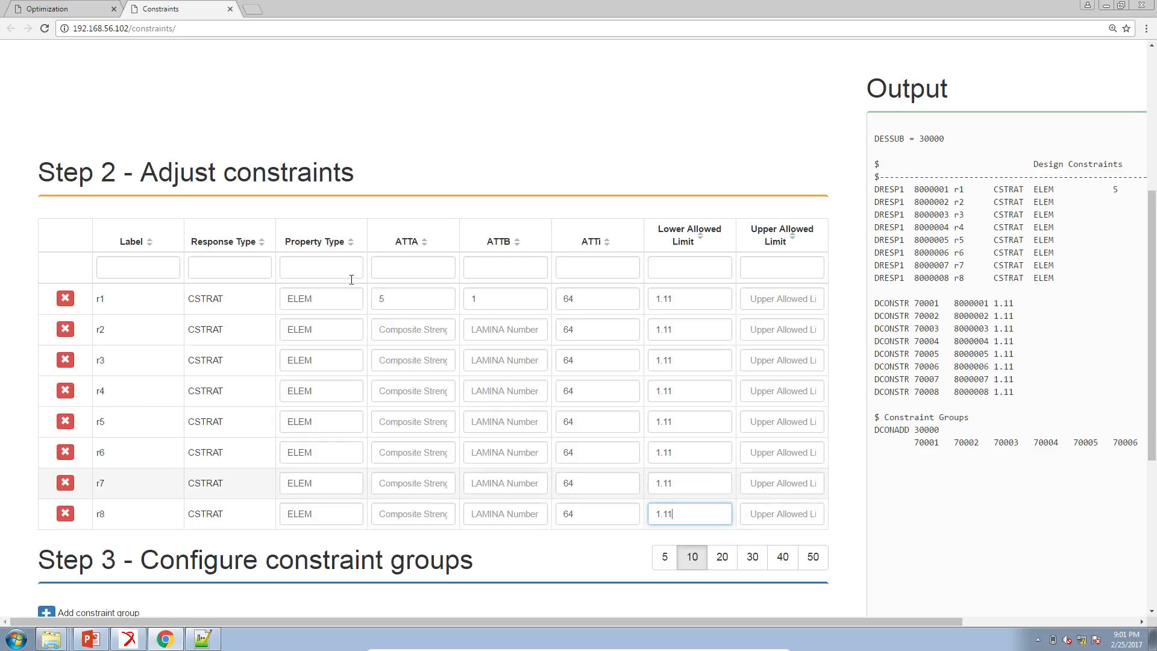
- Set the ATTB lamina numbers of constraints r2 to r8 to 2, 3, 4, 5, 6, 7 and 8 in order
click(489, 332)
text(2)
click(486, 358)
text(3)
click(504, 390)
text(4)
click(500, 421)
text(5)
click(500, 451)
text(6)
click(500, 482)
text(7)
click(500, 513)
text(8)
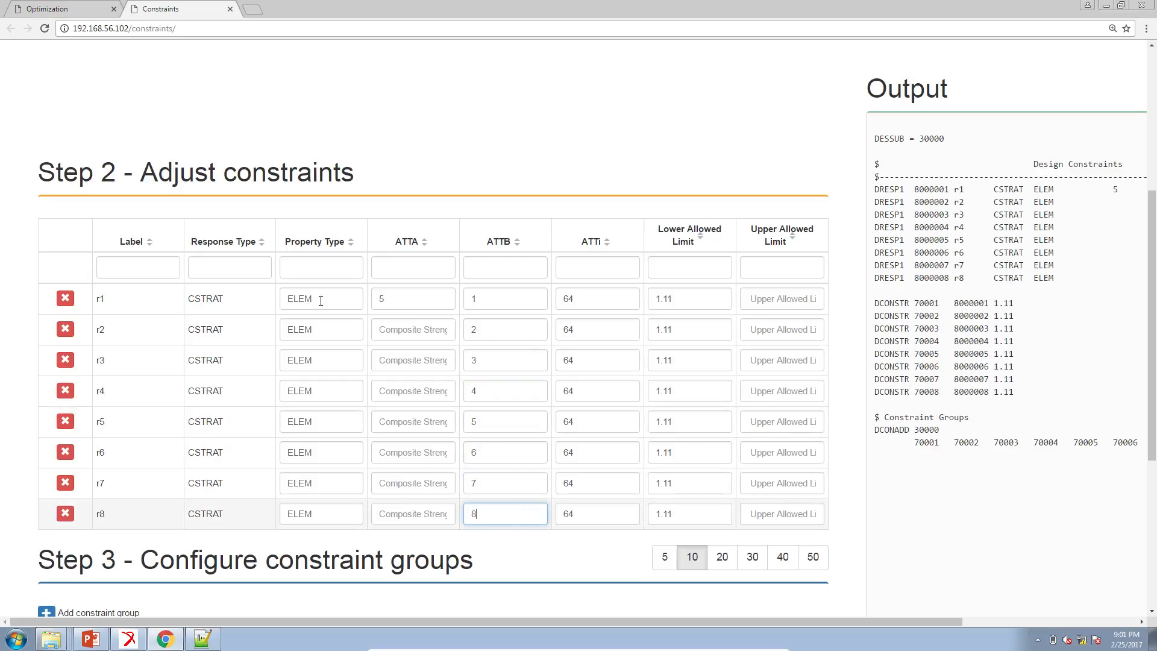
- Set ATTA to 5 for each of the constraints r2 to r8
click(372, 333)
text(5)
click(393, 360)
text(5)
click(392, 391)
text(5)
click(398, 421)
text(5)
click(403, 452)
text(5)
click(400, 483)
text(5)
click(403, 514)
text(5)
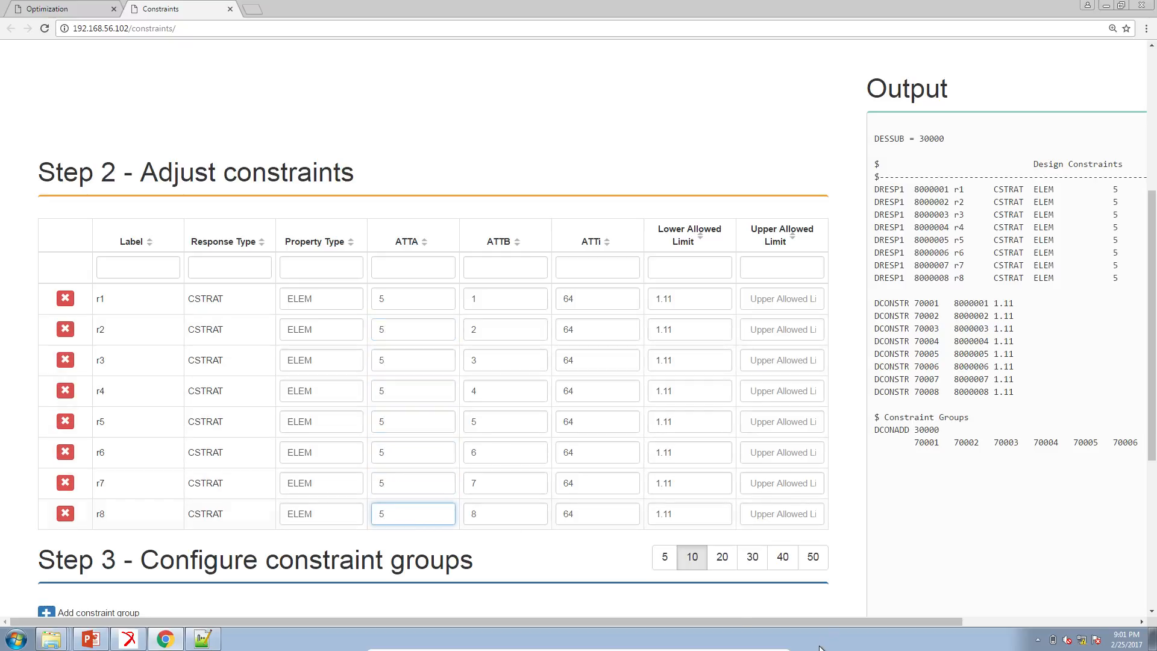
- Copy the generated output from the Design Constraints heading down to the end of the DCONADD constraint group
scroll(916, 622, right, 3)
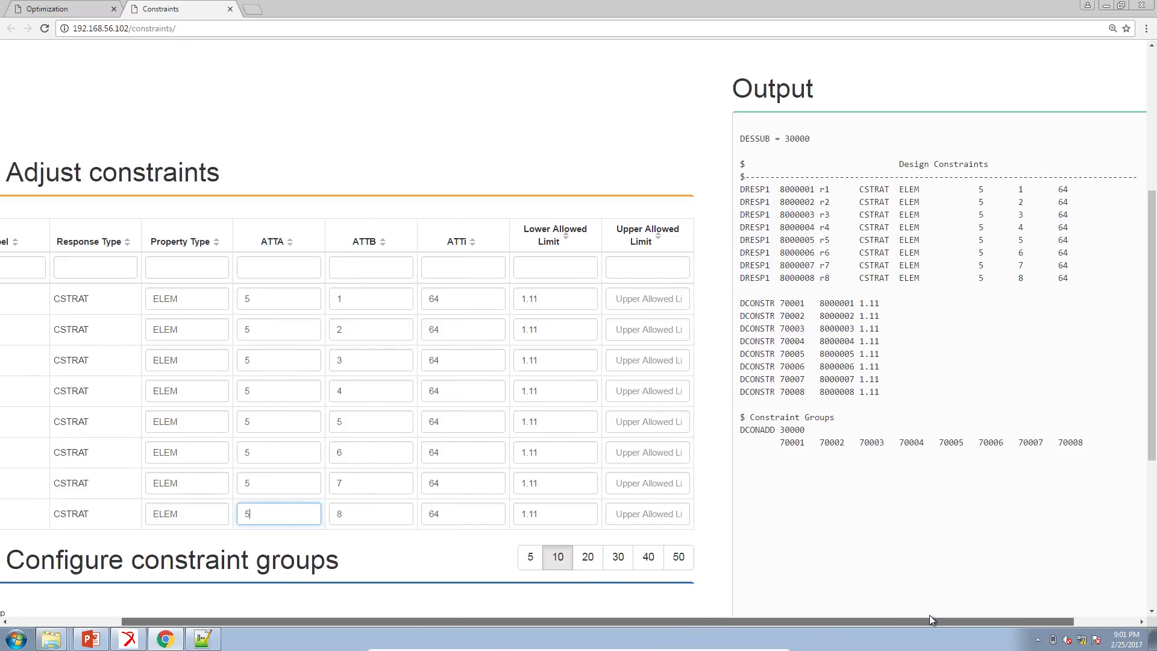
drag(829, 240, 727, 169)
right_click(734, 171)
click(750, 179)
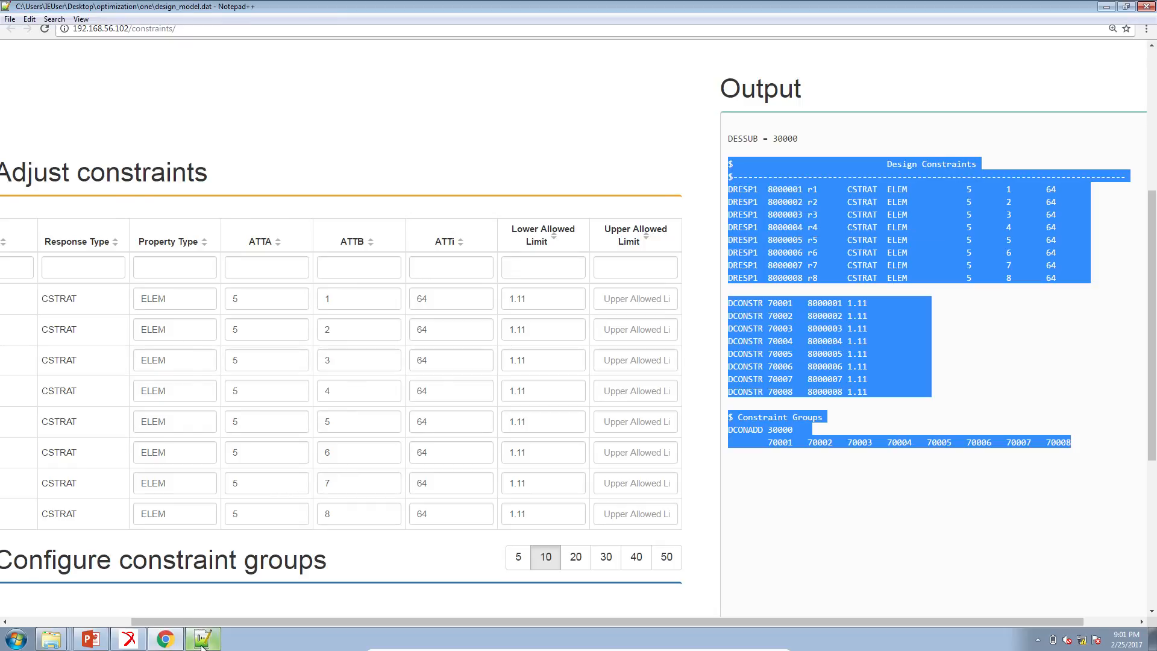
- Switch to Notepad++, replace the design constraints section of design_model.dat with the copied entries, save the file and review it
click(201, 641)
drag(375, 517, 7, 305)
key(ctrl+v)
key(ctrl+s)
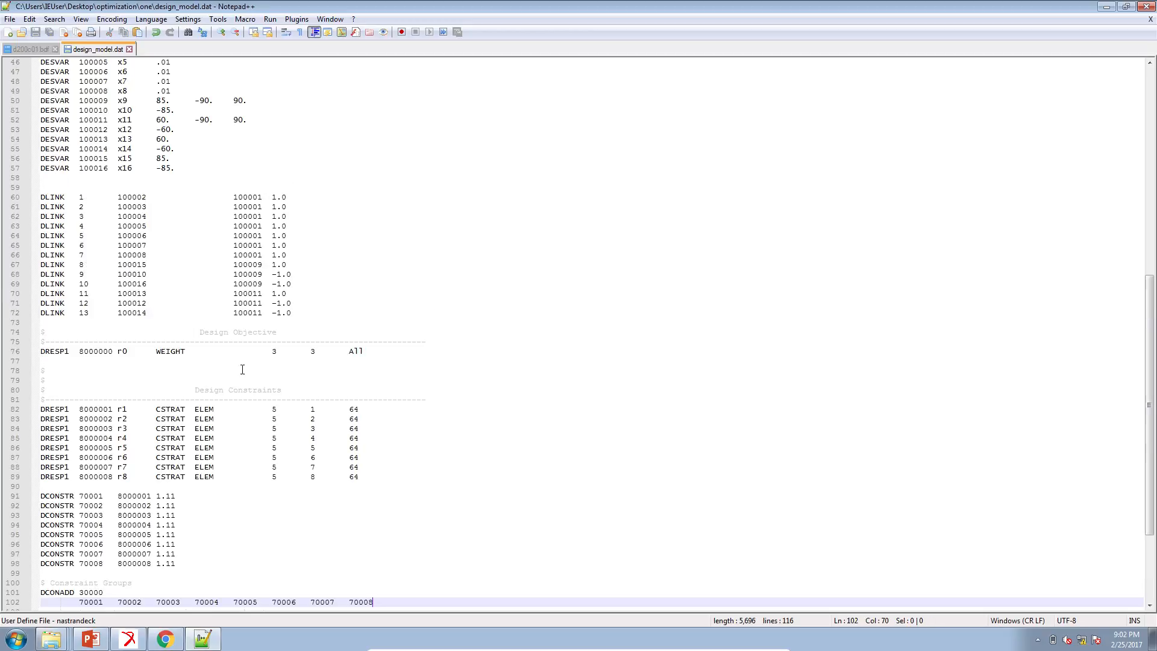
drag(358, 371, 38, 130)
scroll(273, 396, down, 5)
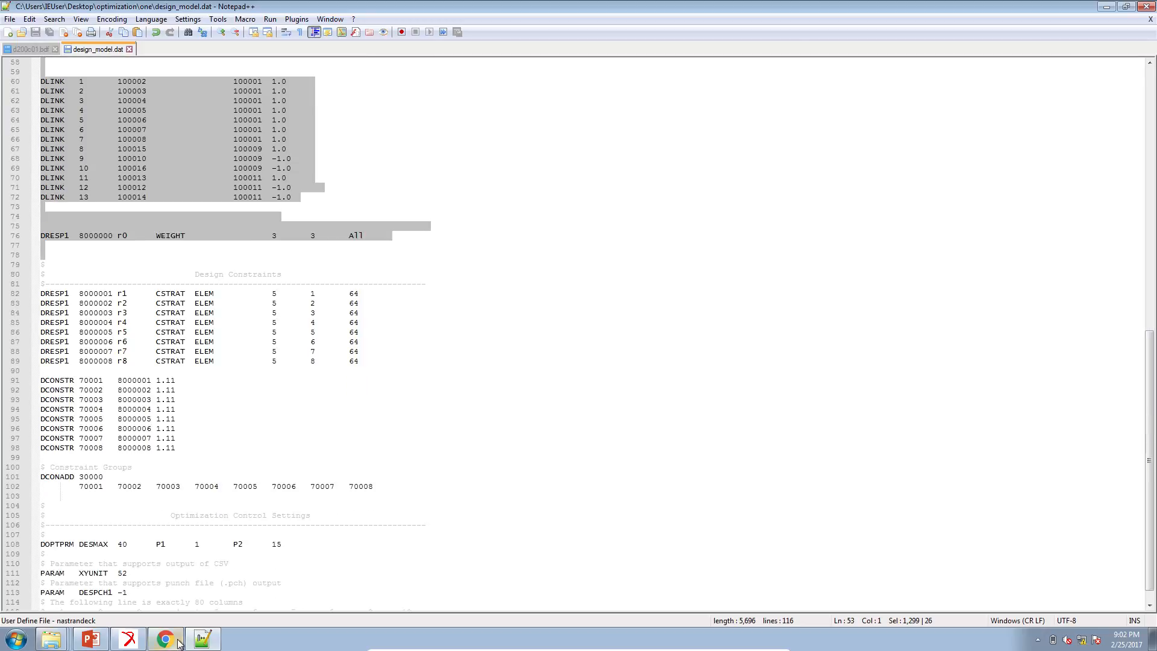
- Launch MSC Nastran and run the input file d200c01.bdf from the optimization folder
click(17, 641)
text(nast)
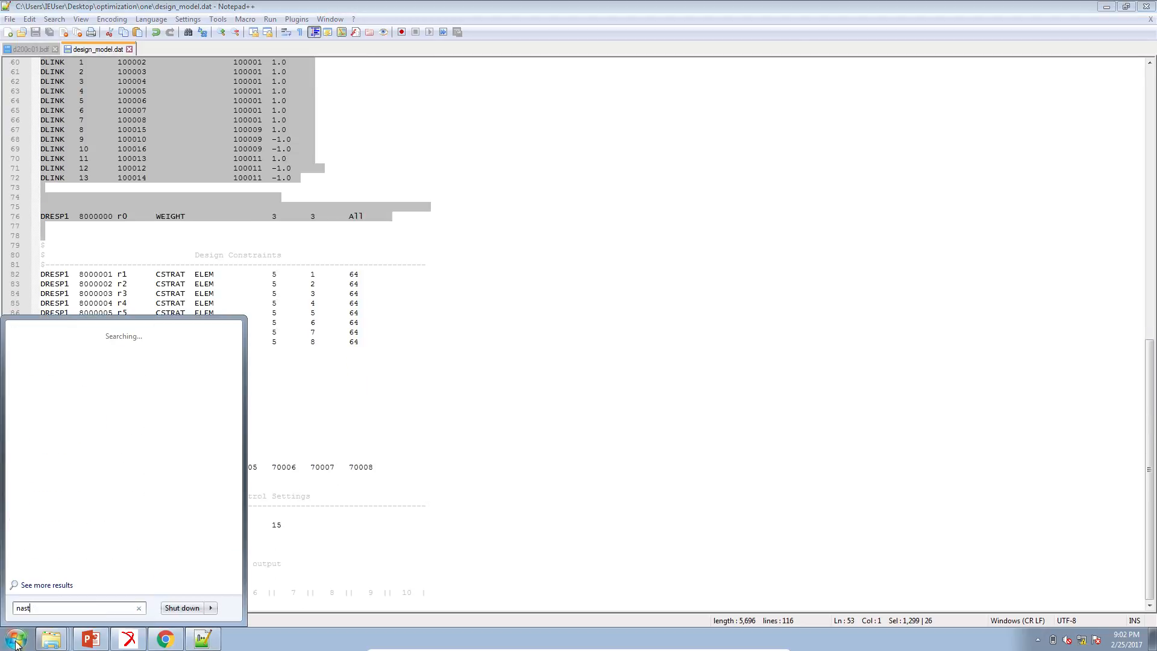
key(Return)
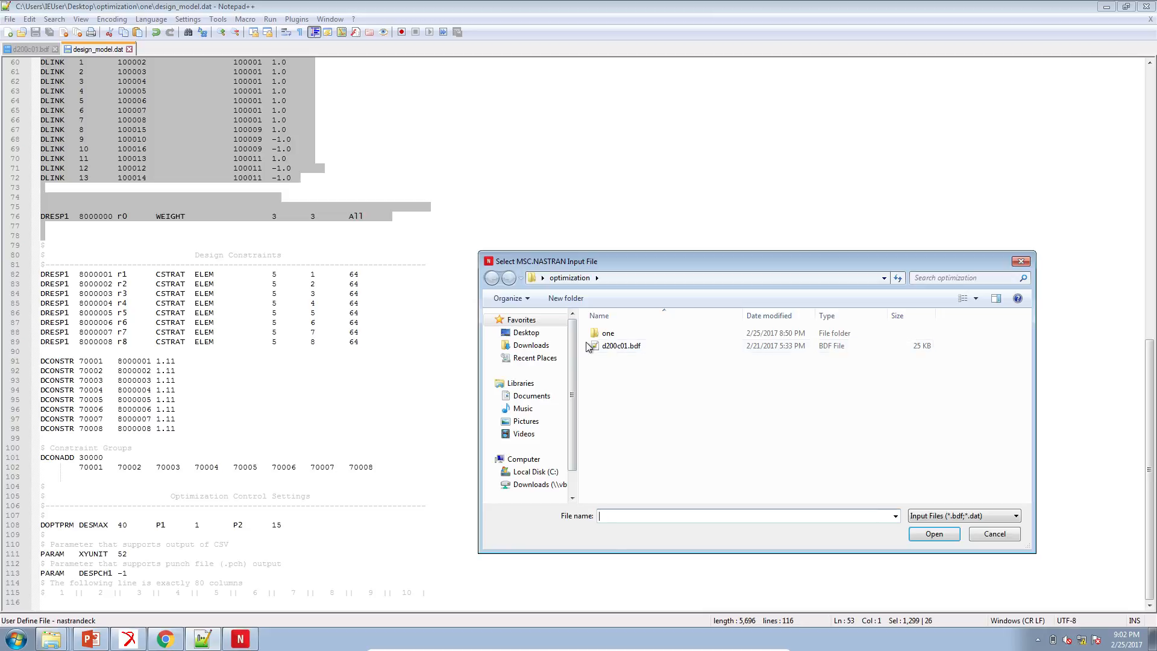
double_click(604, 347)
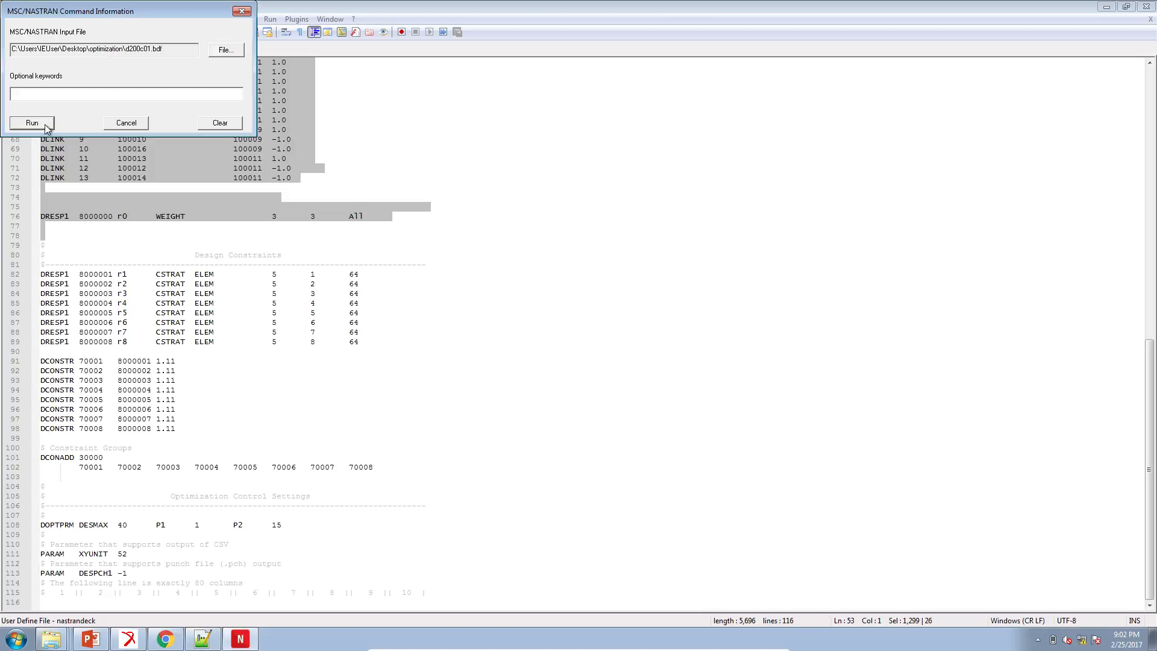
click(47, 127)
- Switch to PowerPoint, present the Results slide comparing initial and final designs, and minimize the presentation after ending the show
click(91, 638)
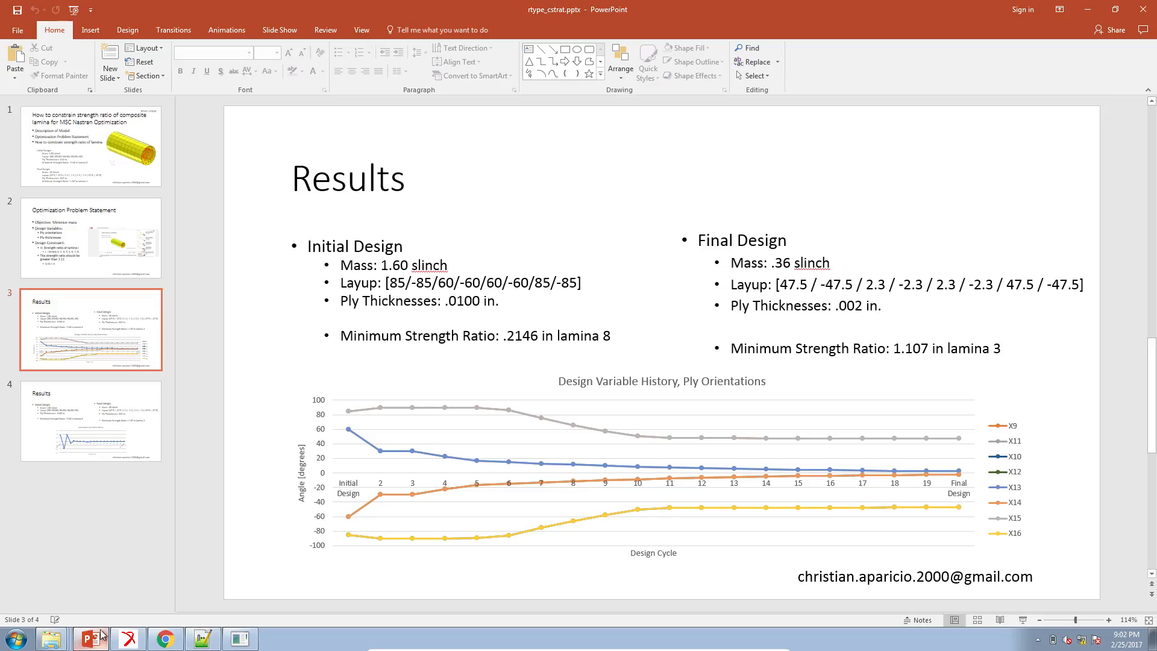
click(1020, 617)
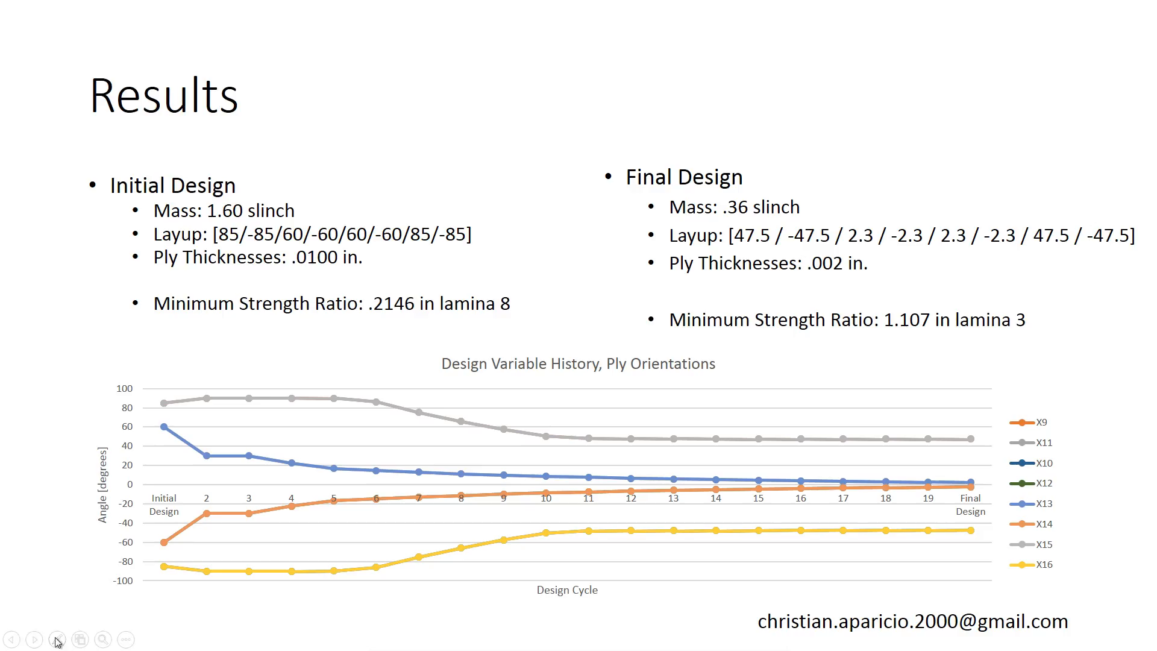
click(57, 640)
click(67, 529)
key(Escape)
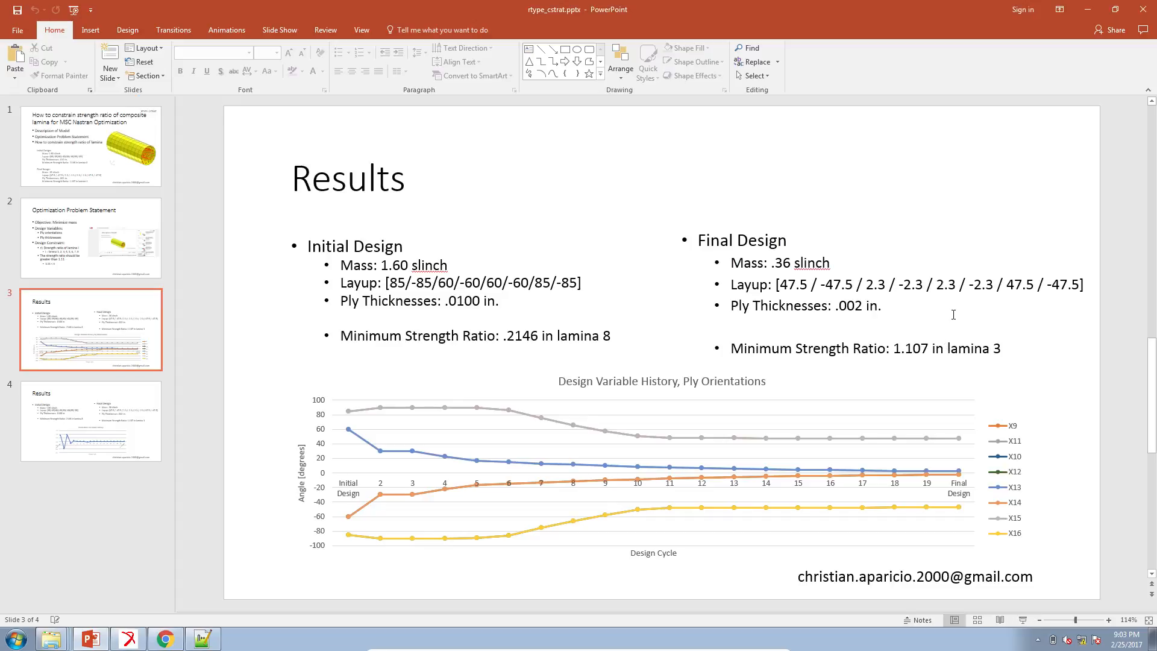
click(1088, 9)
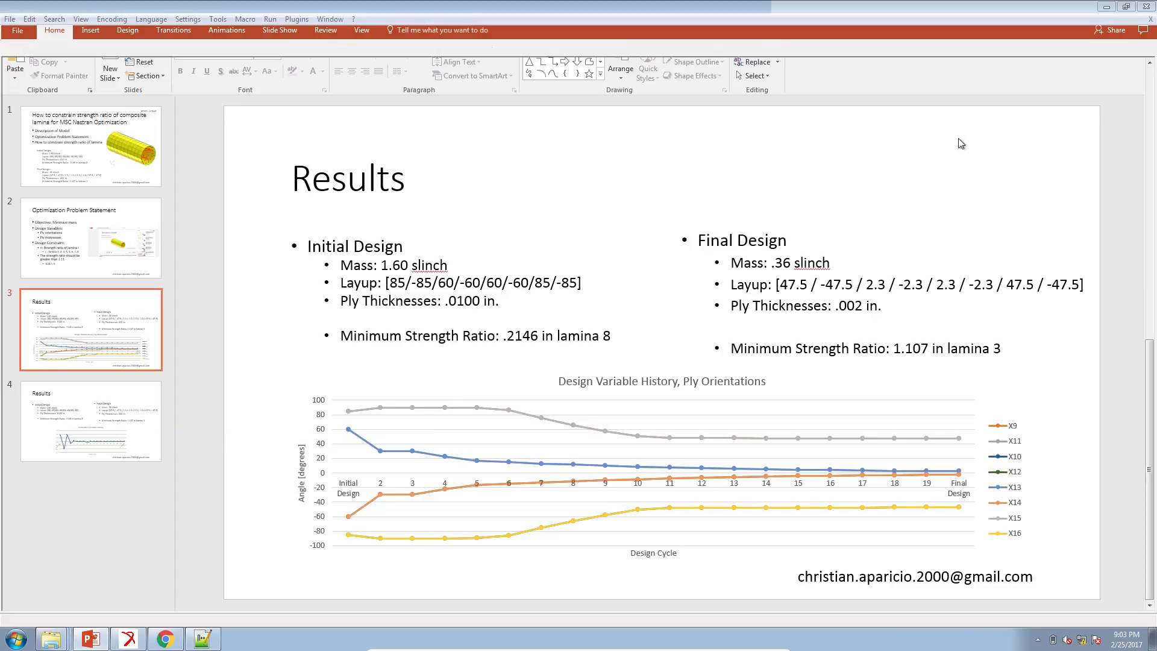
- Delete the d200c01 .f04, .f06 and .log files from the optimization folder
mouse_move(51, 638)
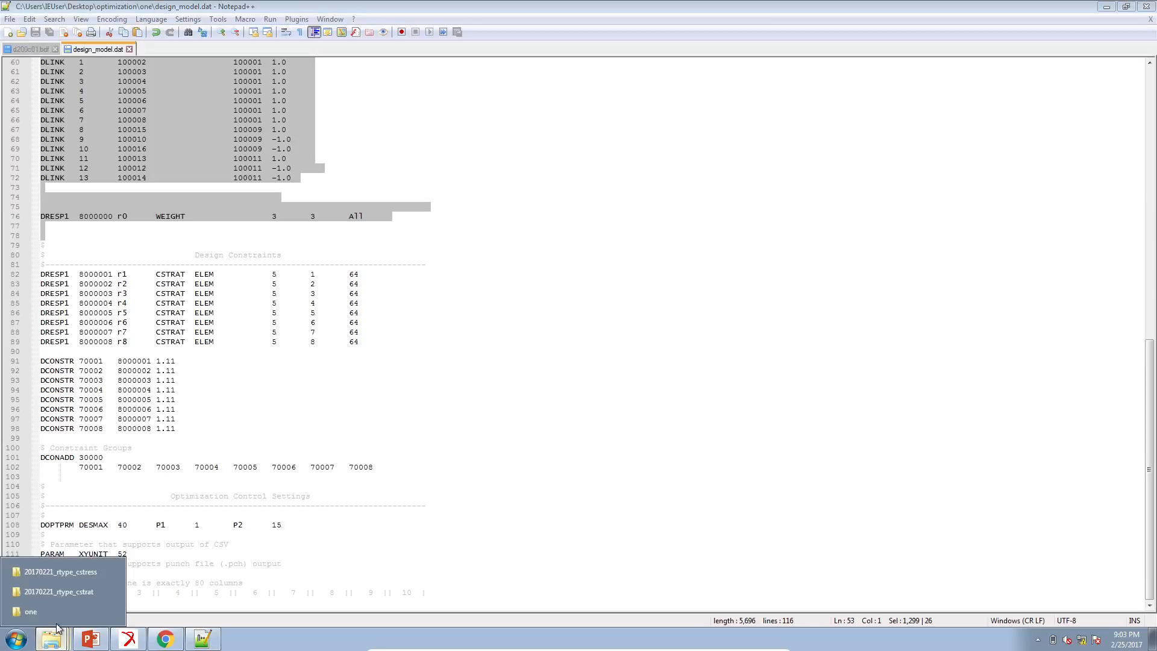
click(58, 616)
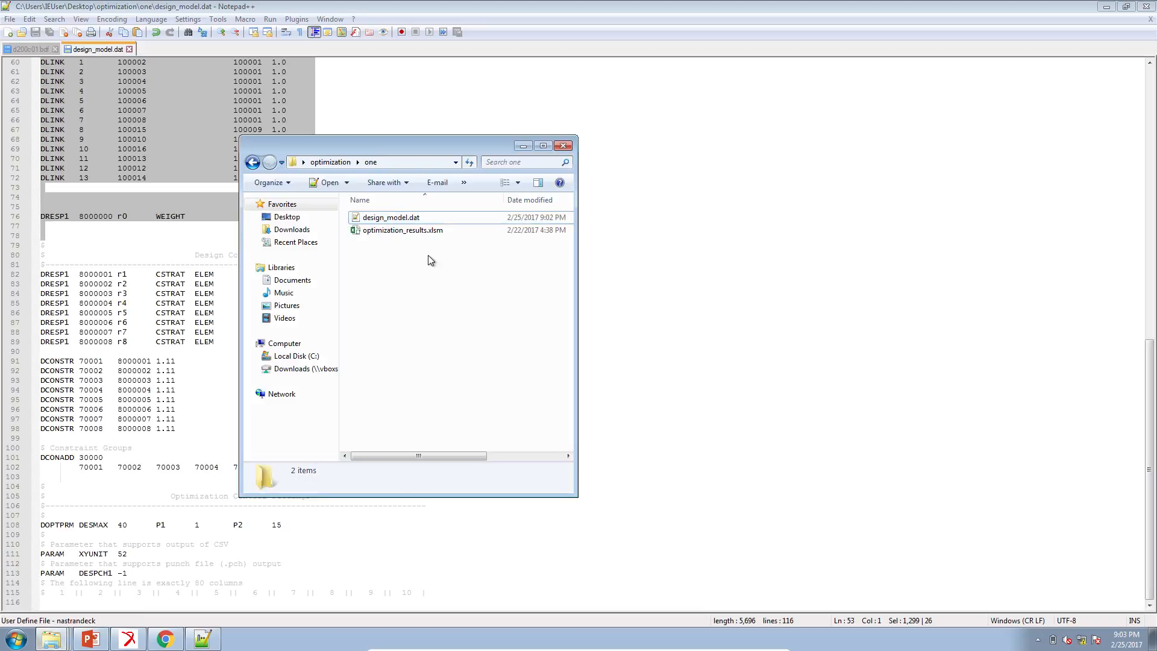
click(344, 164)
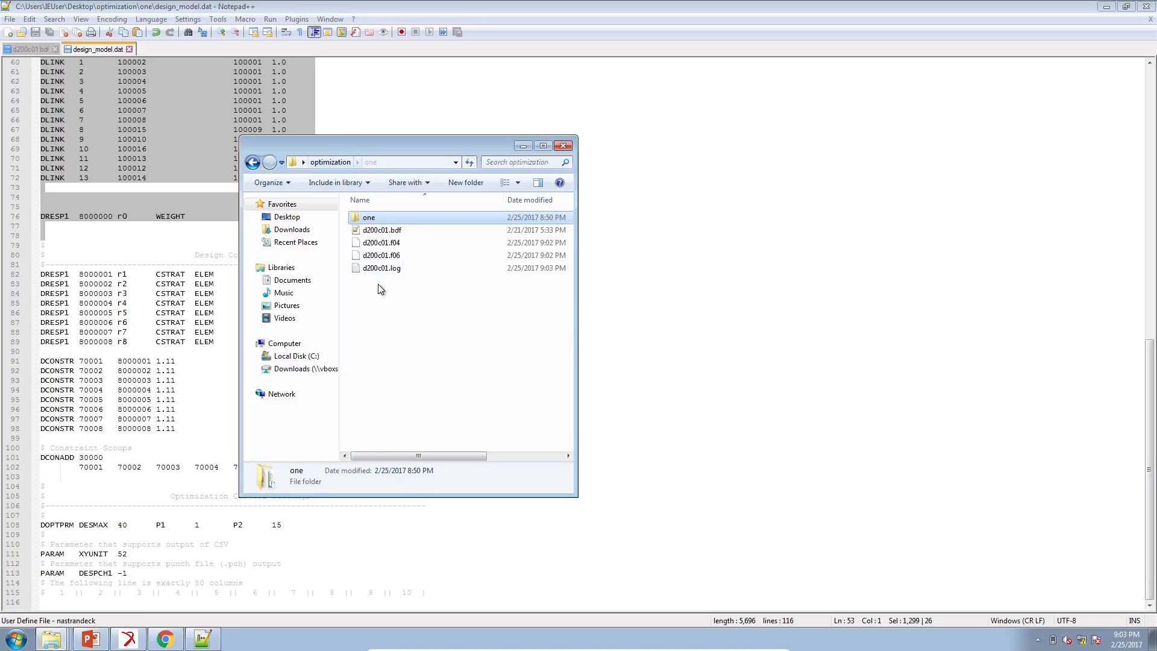
double_click(390, 269)
shift+click(392, 245)
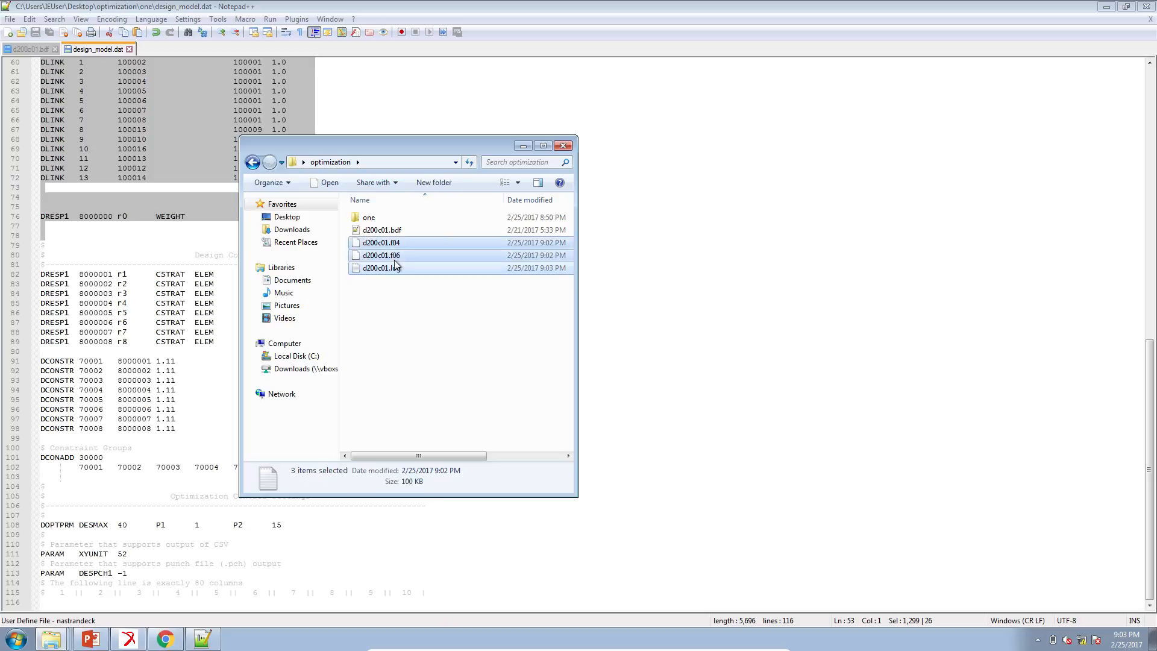
key(Delete)
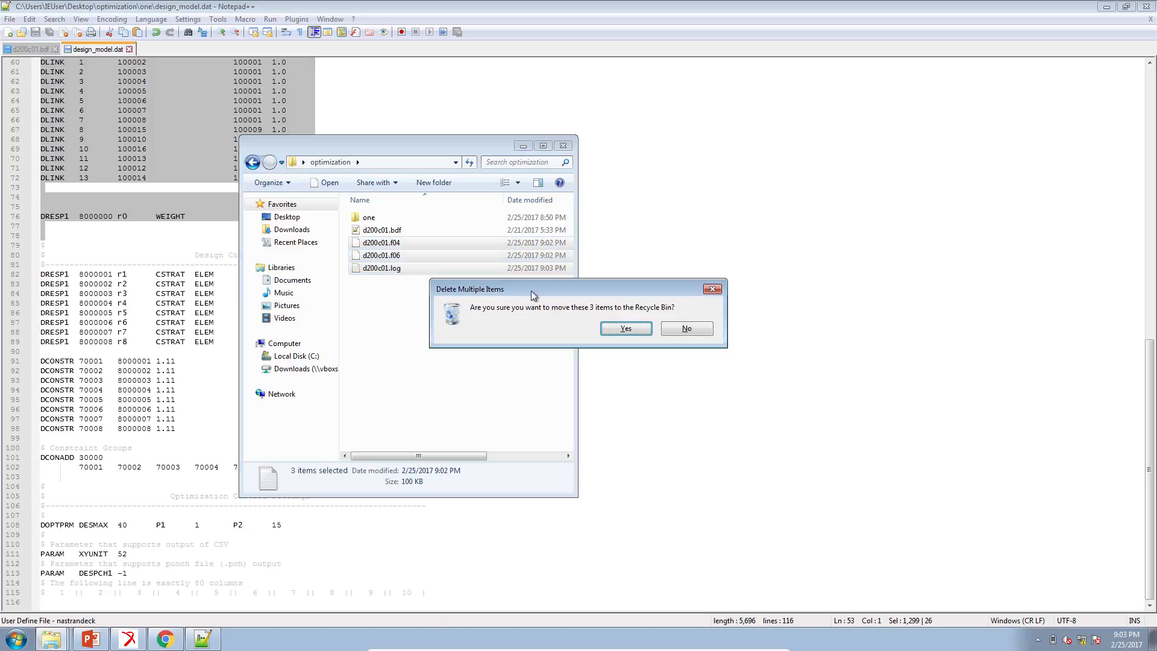
click(647, 324)
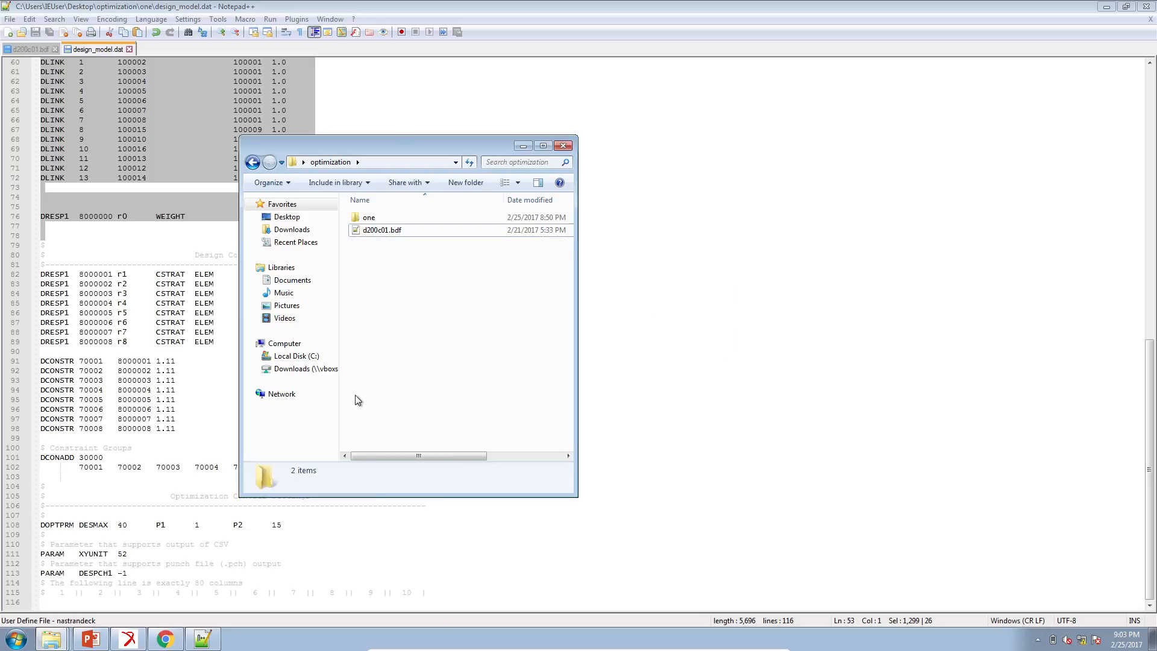
- Close the Constraints page and the remaining browser window
click(166, 639)
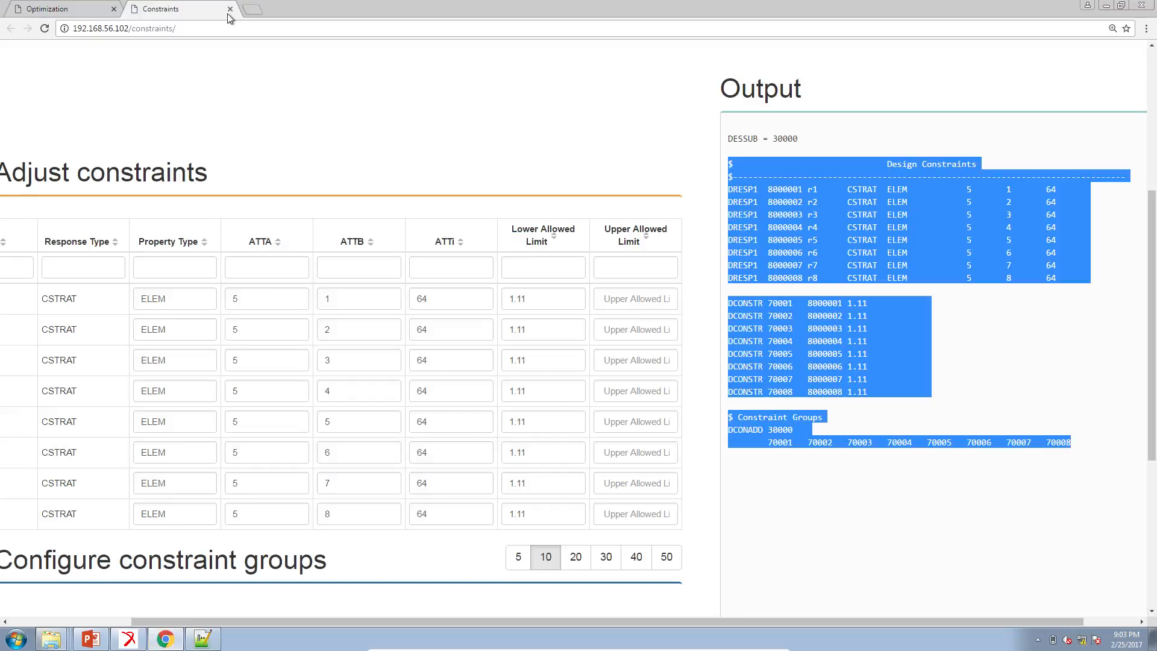
click(231, 9)
right_click(160, 643)
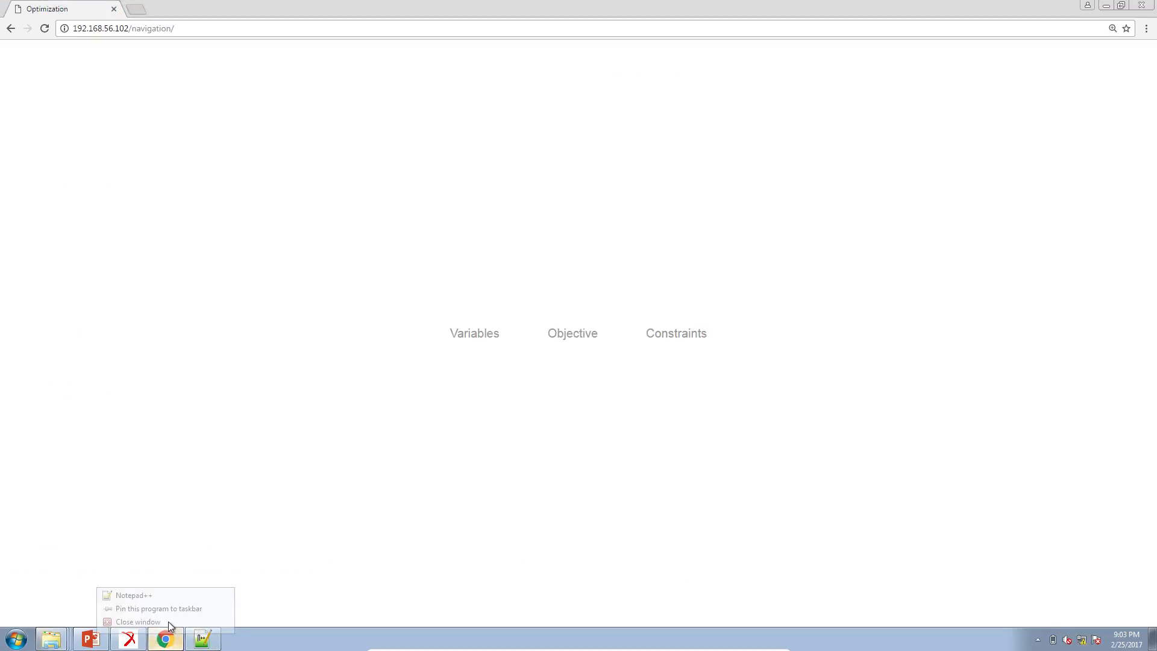
click(168, 615)
- Start MSC Nastran again, run d200c01.bdf and return to the design_model.dat text
click(16, 638)
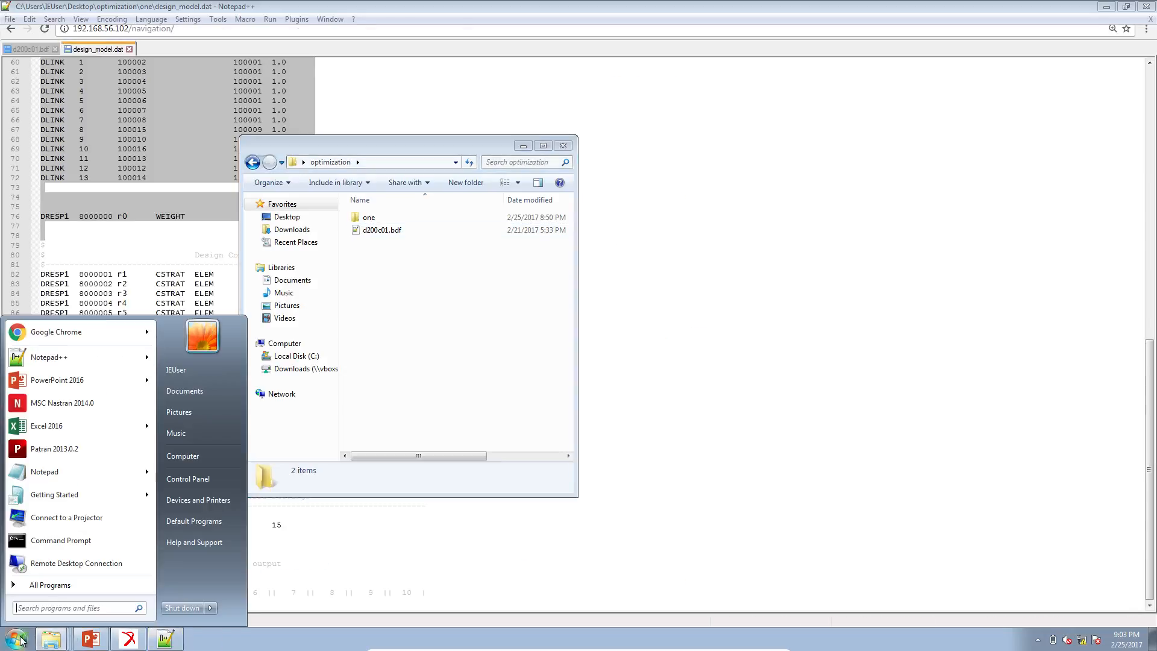
text(nast)
key(Return)
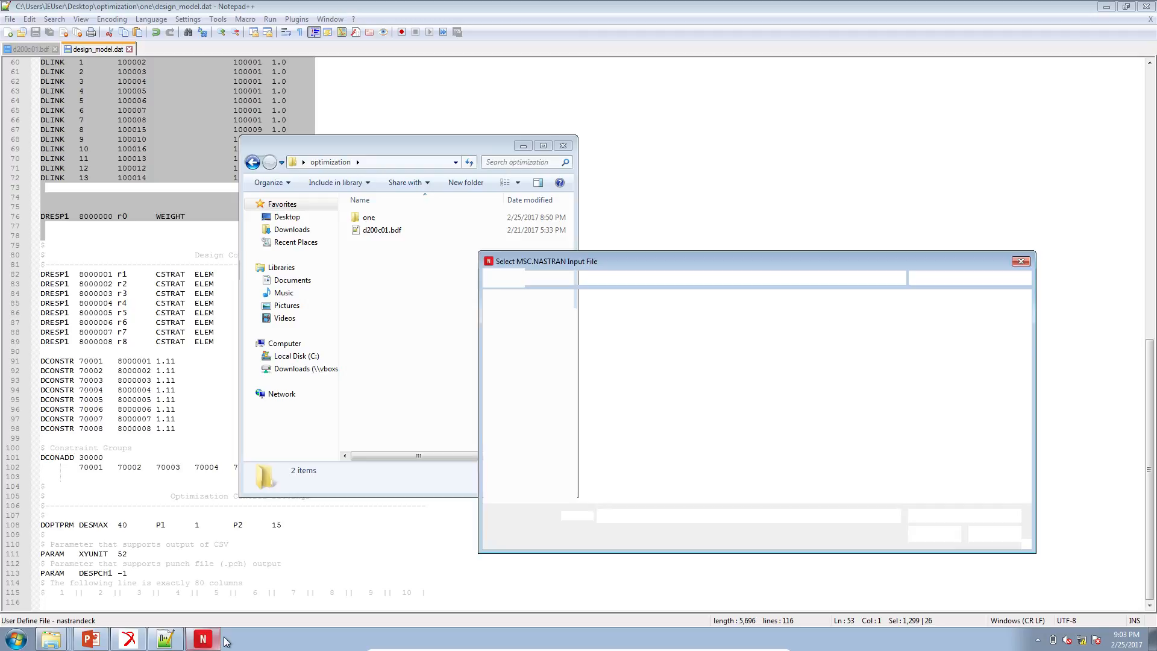
double_click(659, 344)
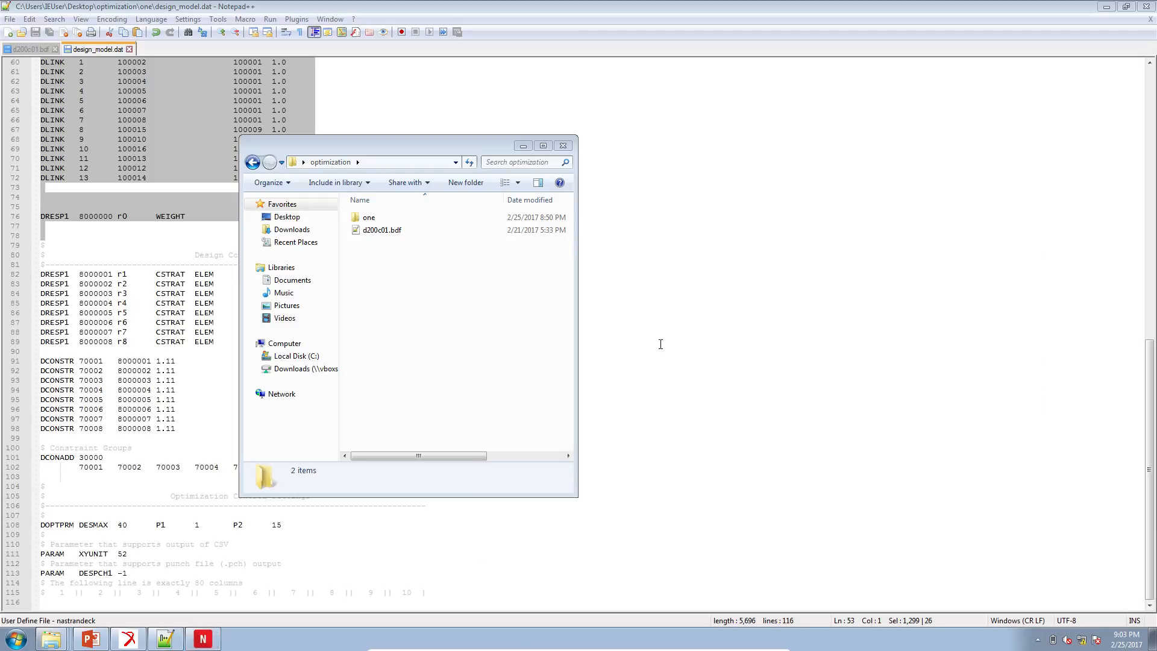
click(32, 123)
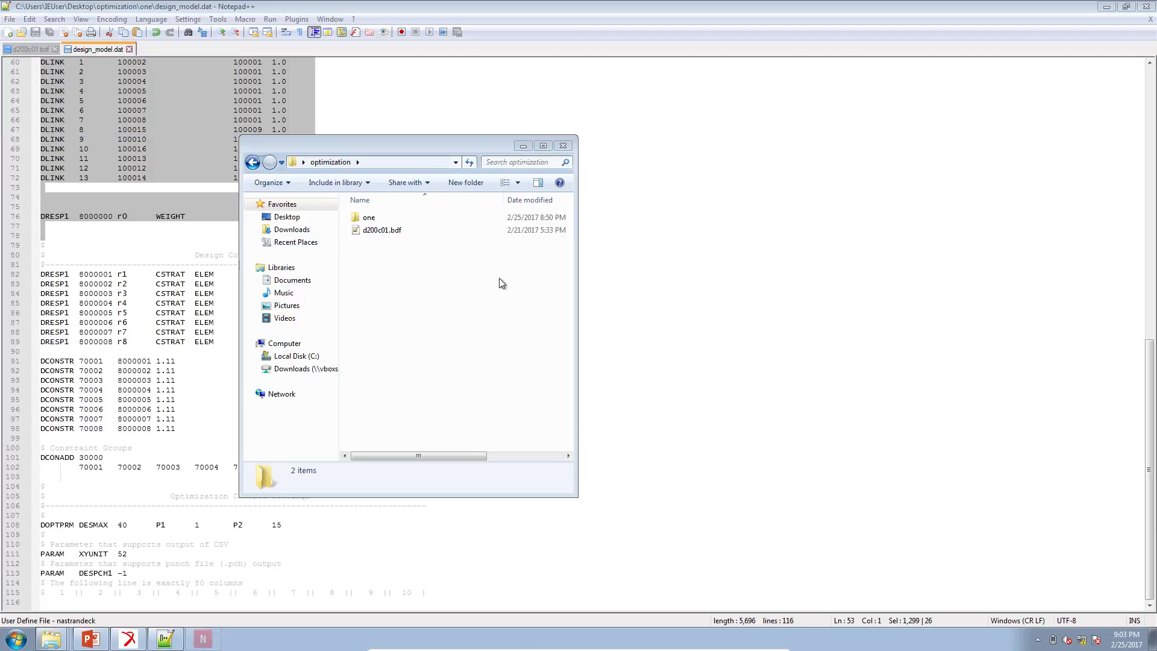
click(568, 341)
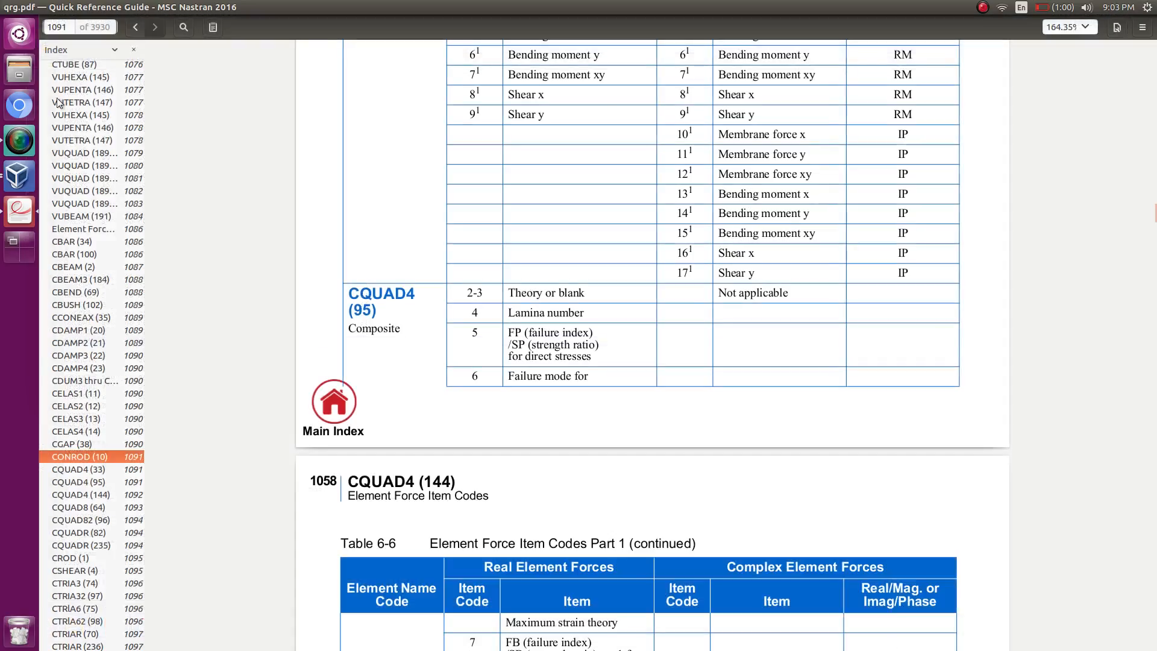
- Return to the virtual machine in full screen and check the progress window of the Nastran job
key(alt+Tab)
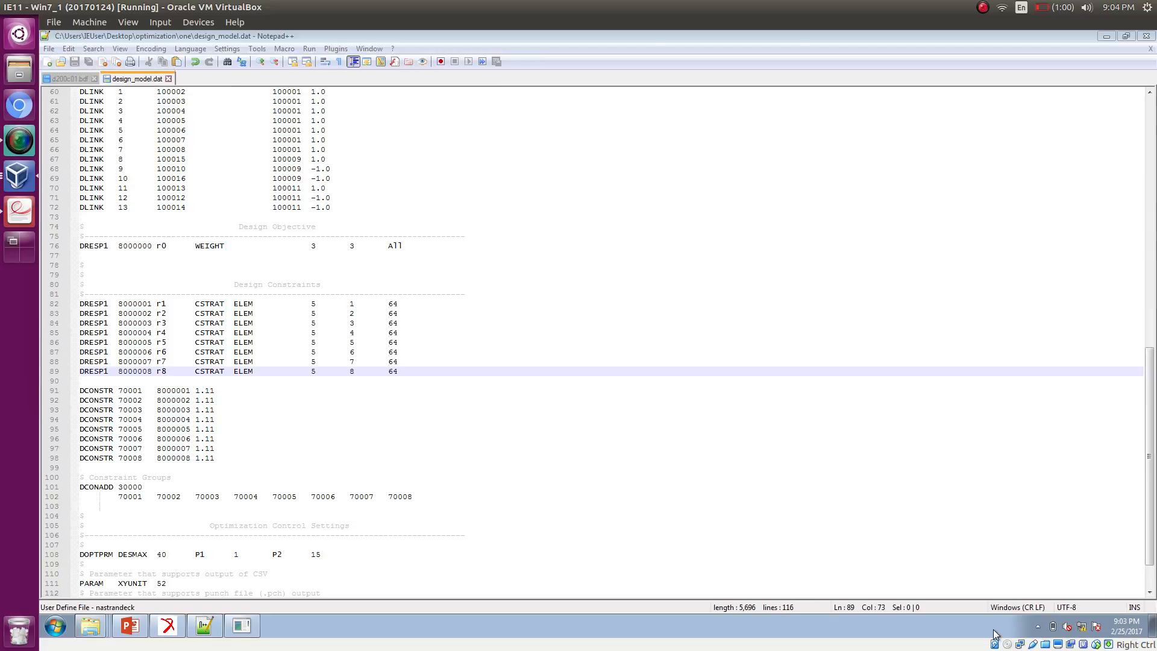
key(Control_R+f)
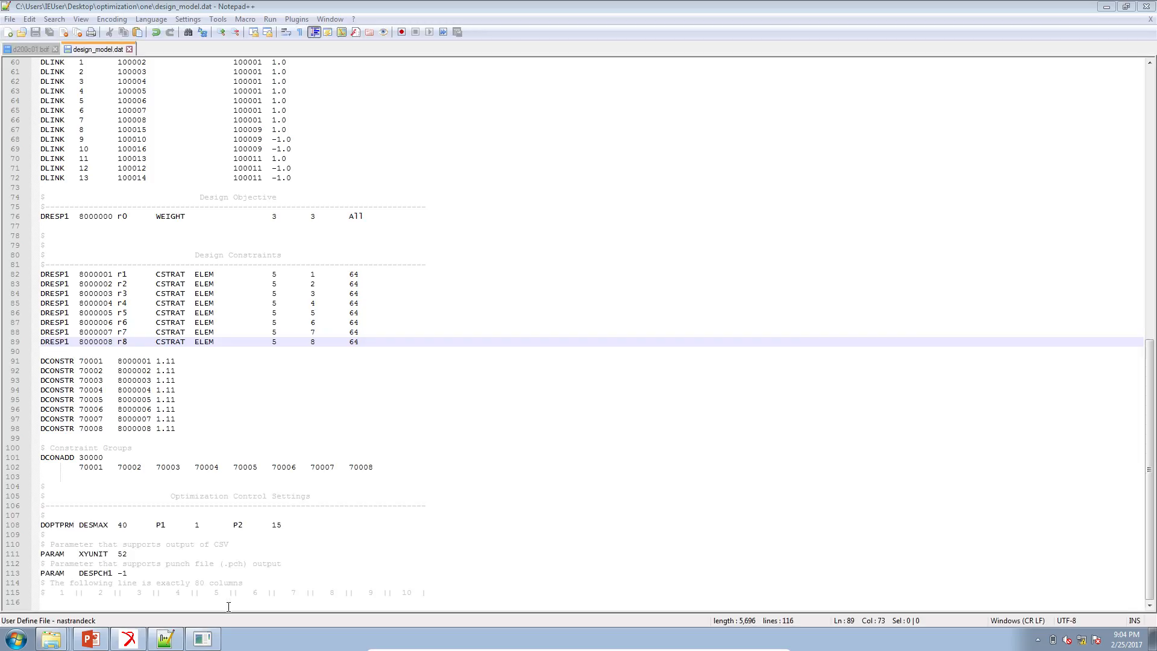
click(211, 637)
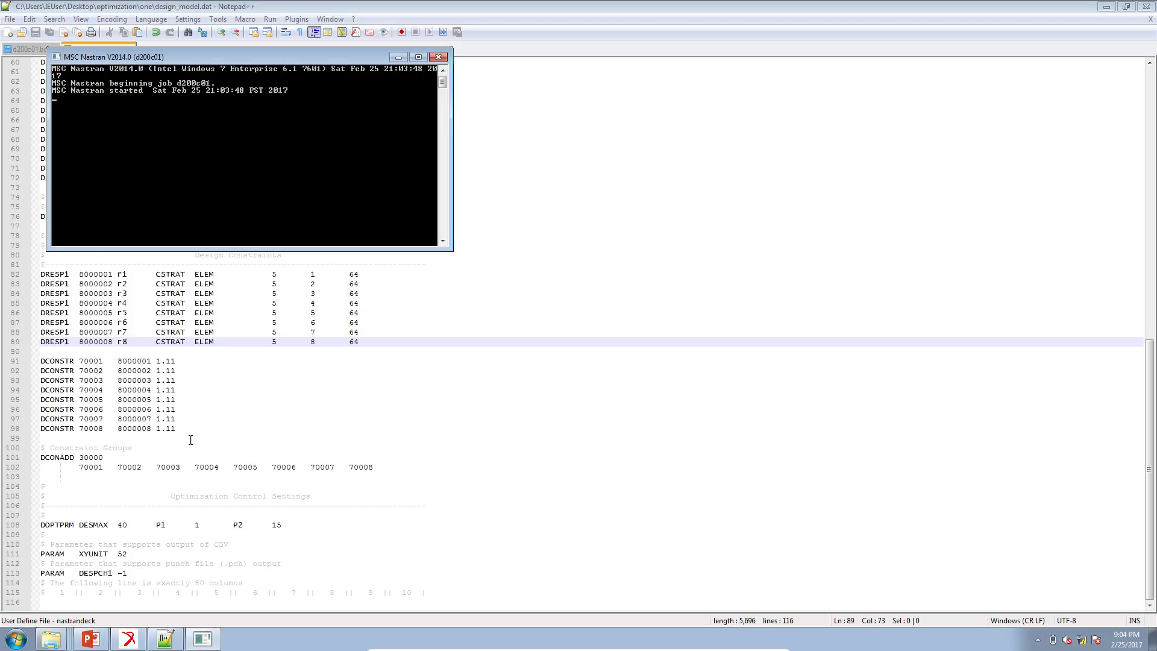
- Switch to PowerPoint and present the Results slide full screen with the laser pointer, reviewing the initial and final designs, and end the show
click(91, 640)
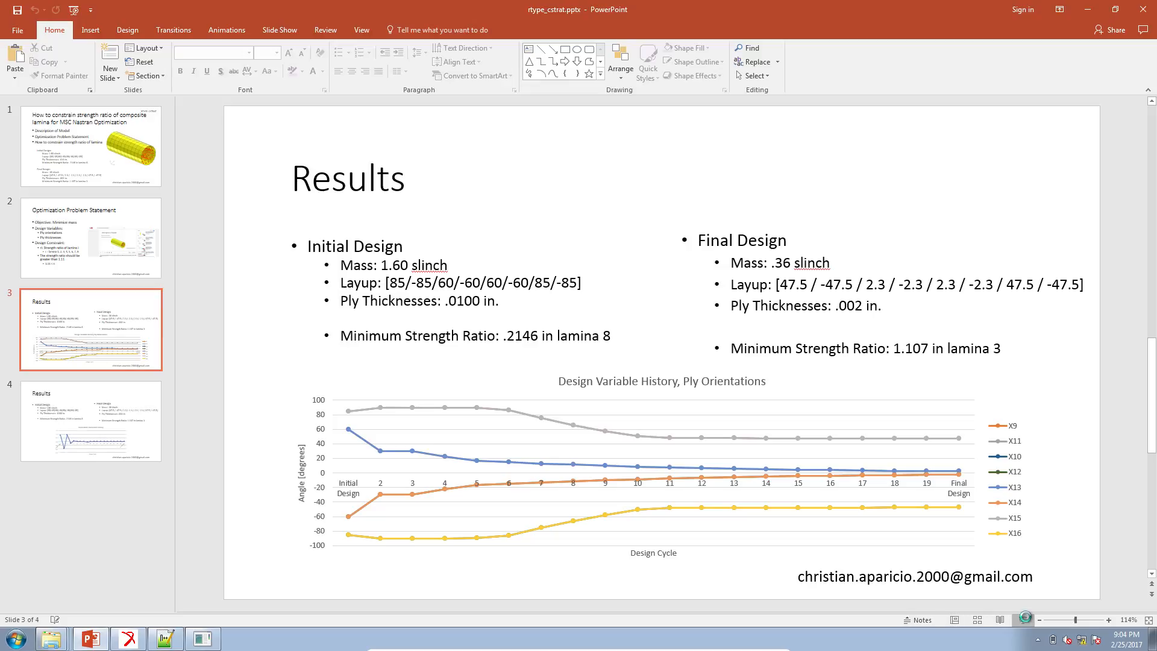
key(shift+F5)
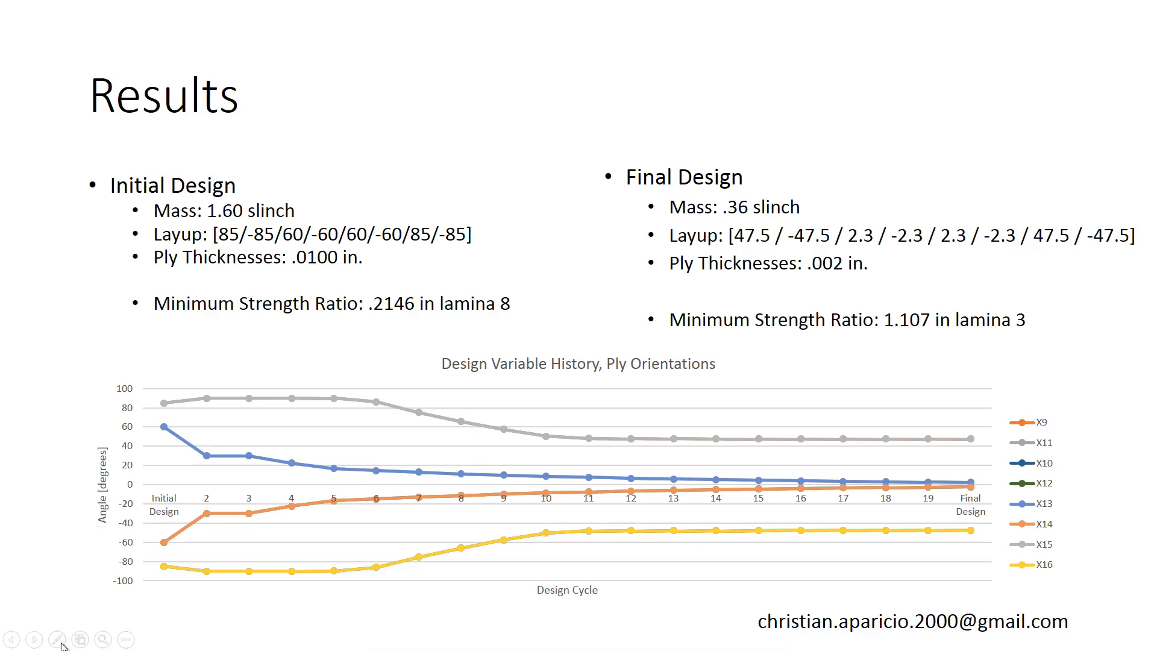
click(57, 639)
click(55, 527)
key(ctrl+l)
key(Escape)
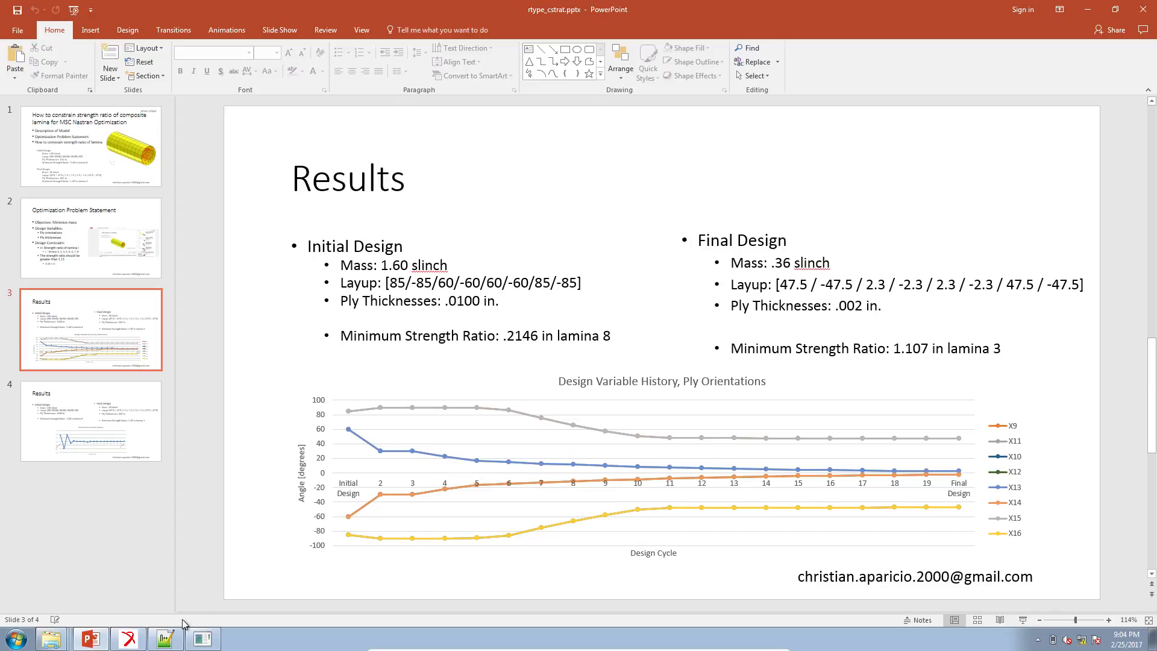
- Open d200c01.f06 from the optimization folder in Notepad++
mouse_move(51, 637)
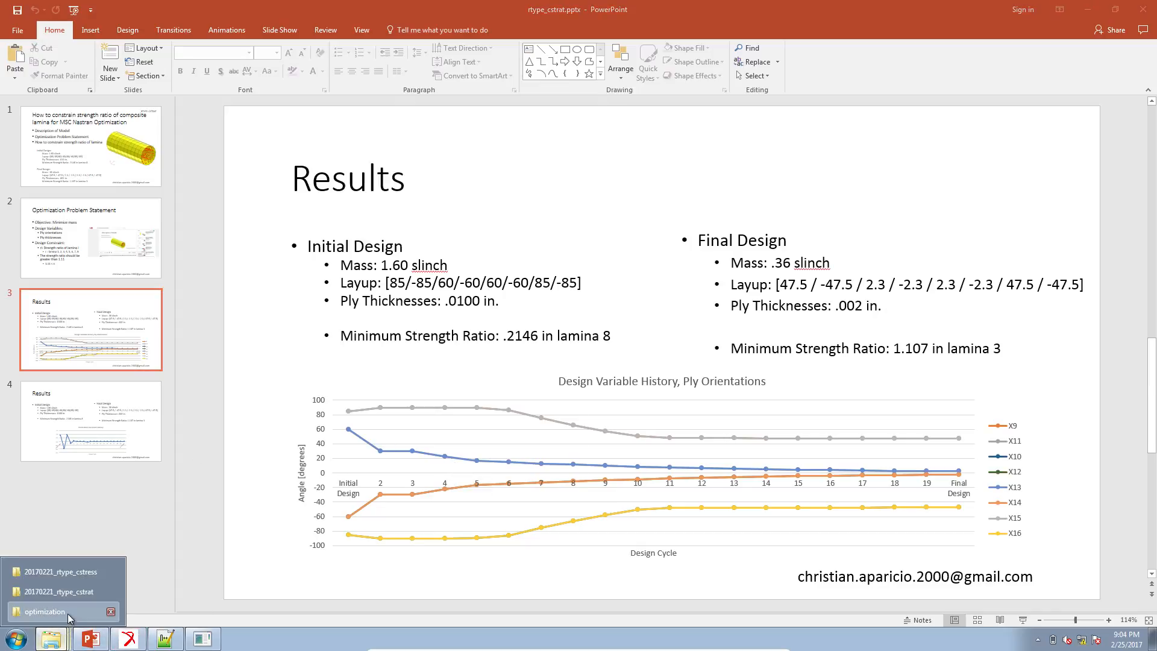
click(67, 613)
double_click(385, 306)
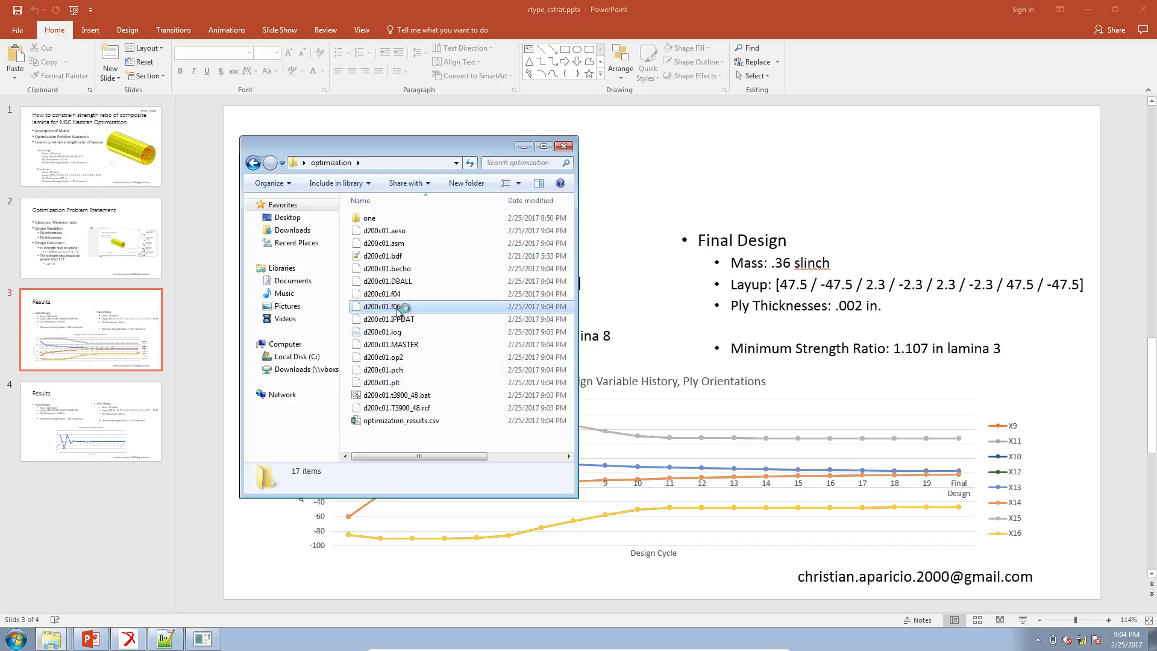
right_click(396, 310)
click(425, 329)
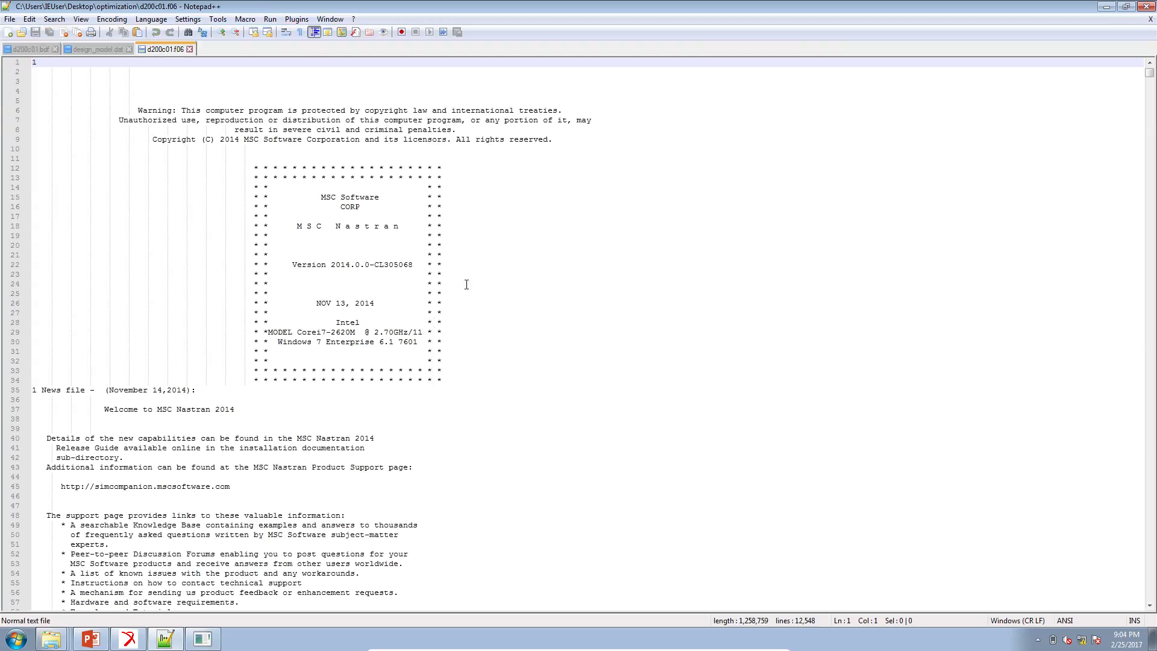
- Examine the end of the .f06 file for the latest design cycle, its objective, design variables and designed properties
drag(1151, 74, 1149, 595)
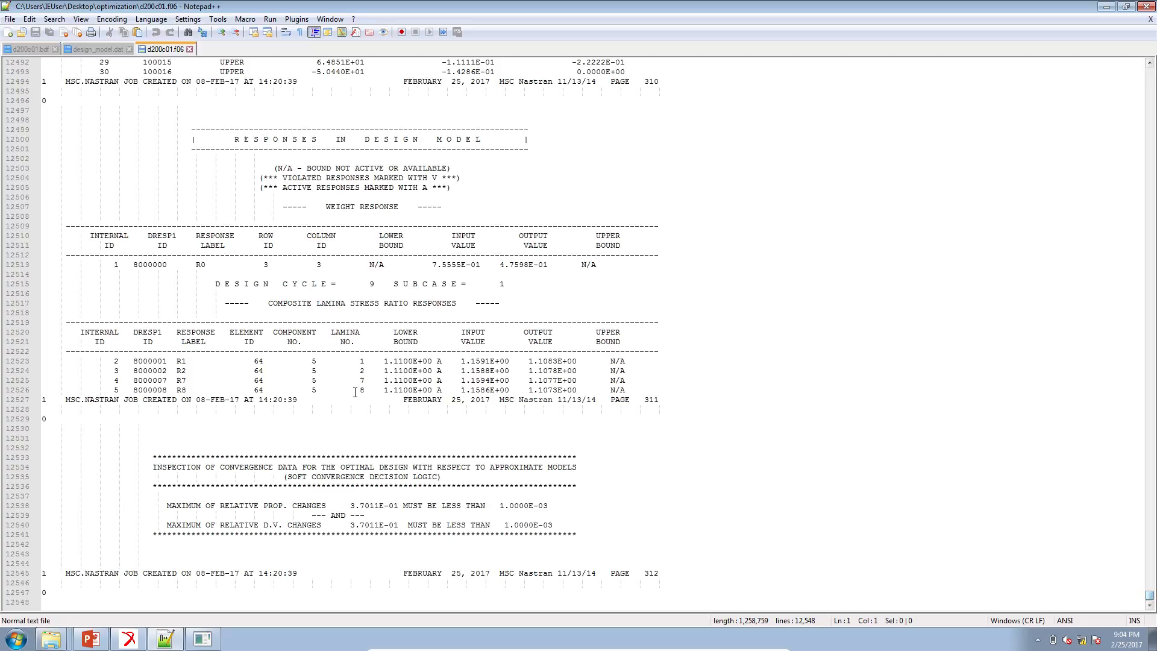
scroll(354, 356, up, 20)
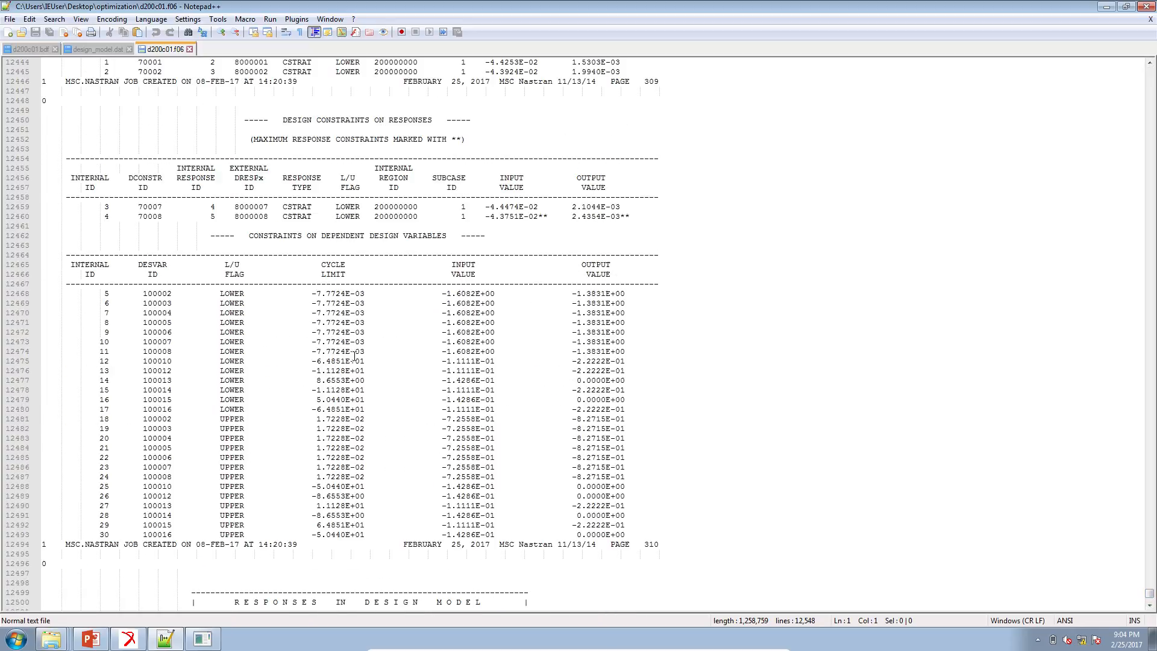
scroll(354, 356, up, 18)
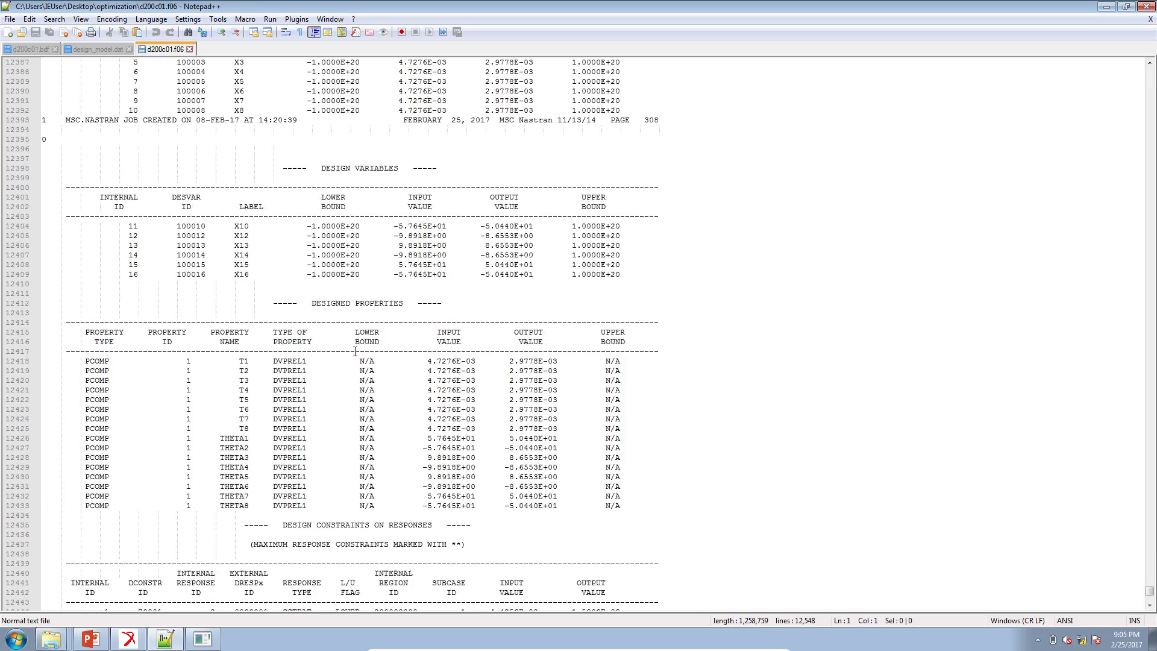
scroll(355, 351, up, 11)
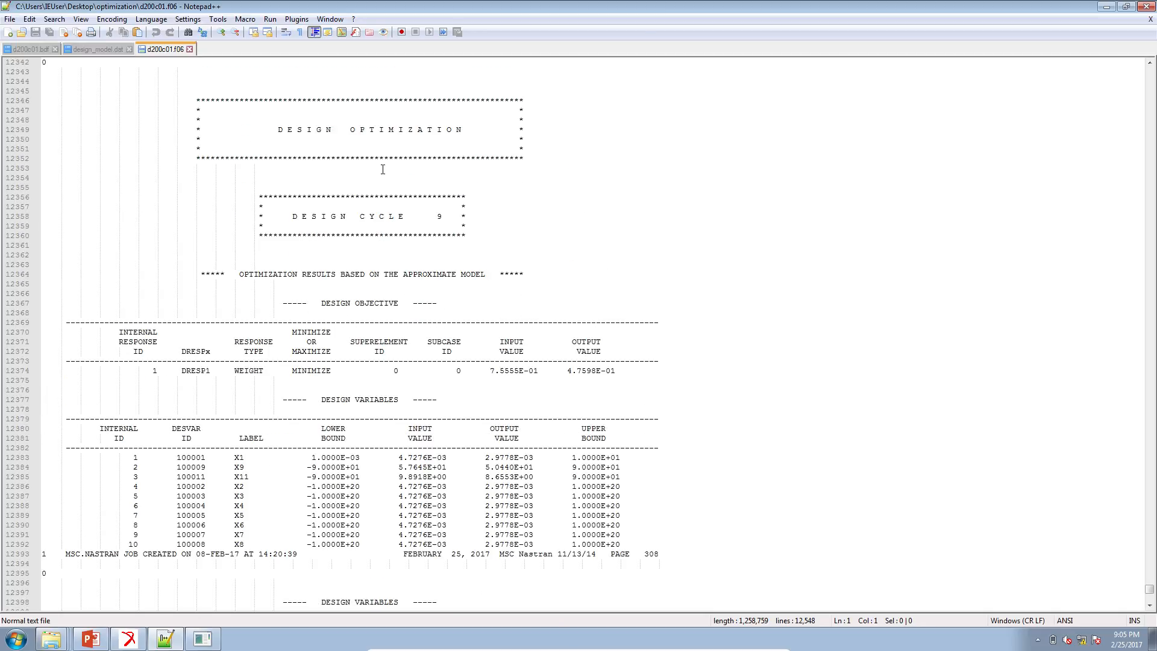
drag(293, 218, 443, 217)
scroll(583, 348, down, 20)
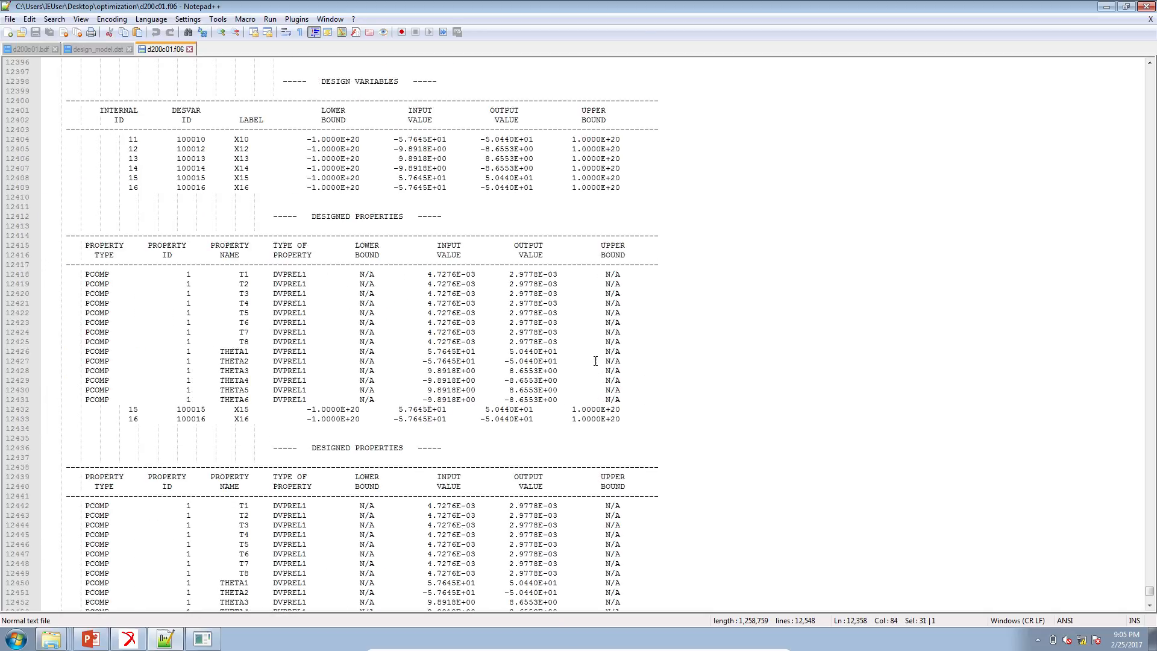
scroll(93, 610, down, 1)
- Reload the modified d200c01.f06 in Notepad++ and highlight the heading of the most recent design cycle
click(164, 638)
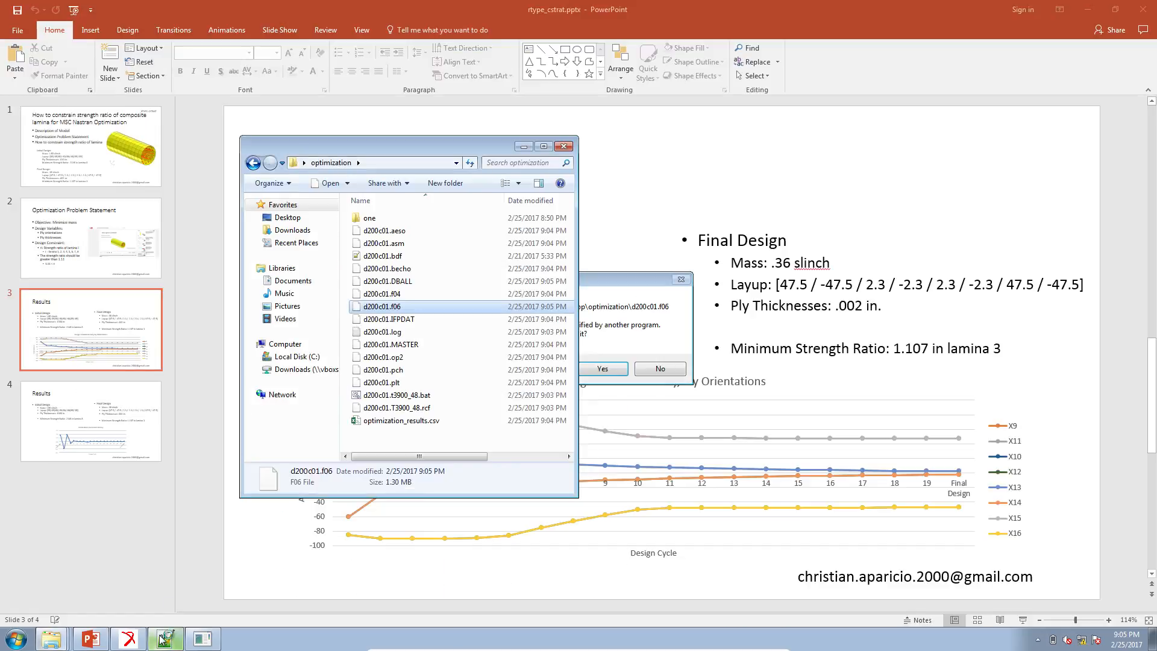
click(602, 369)
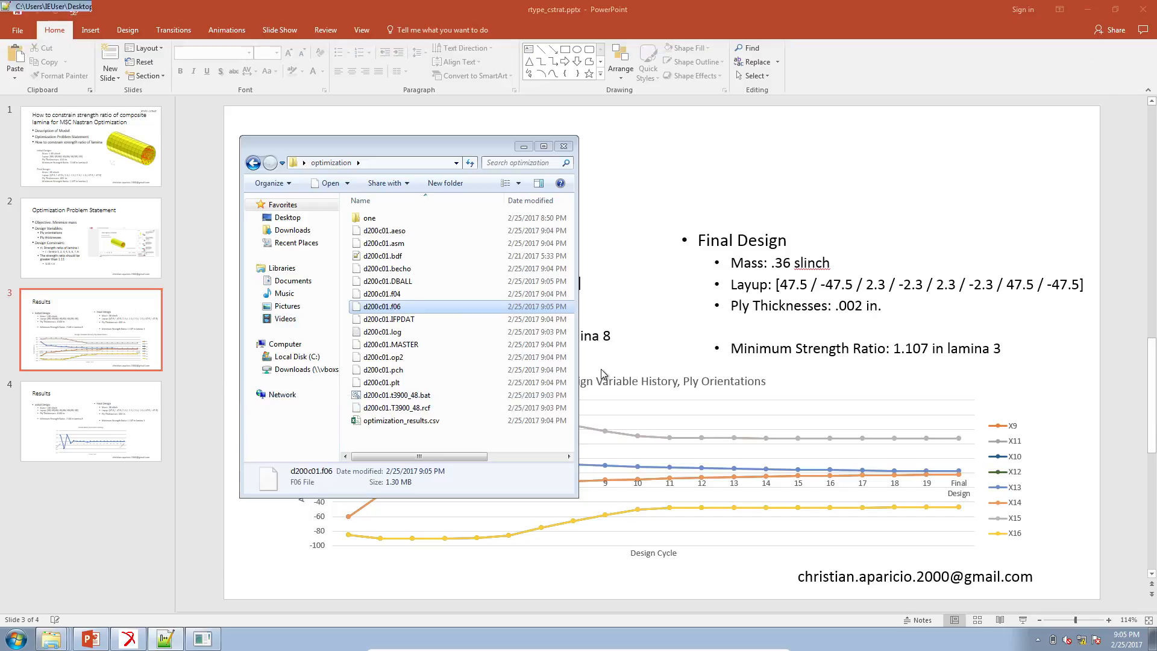
drag(1148, 547, 1147, 605)
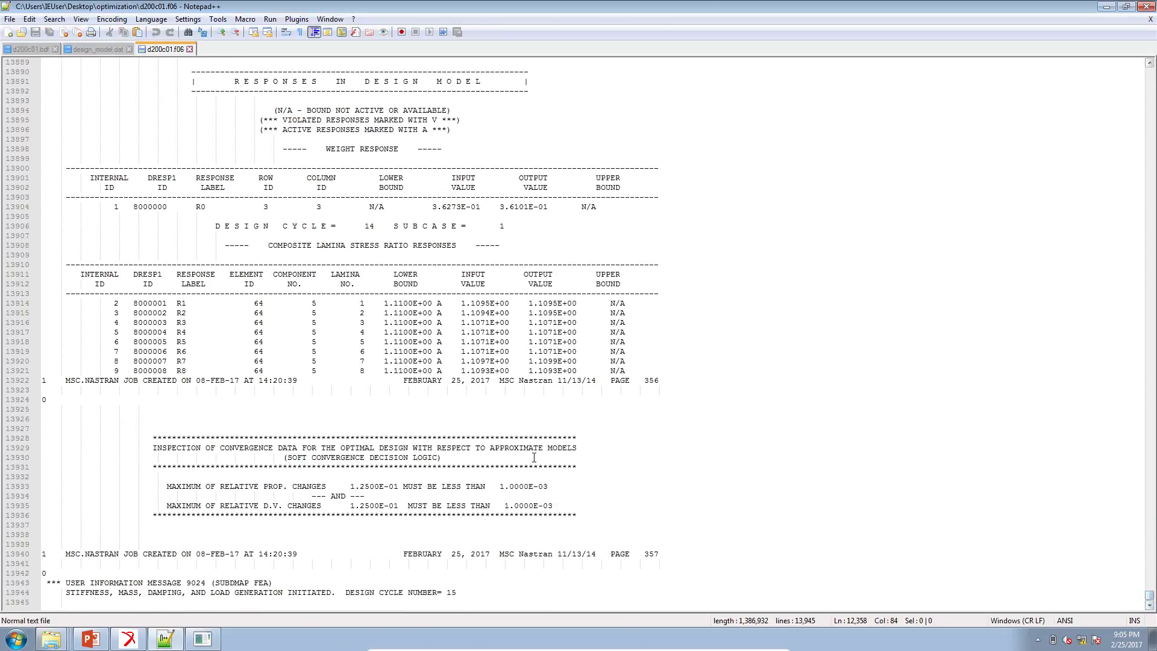
scroll(533, 458, up, 20)
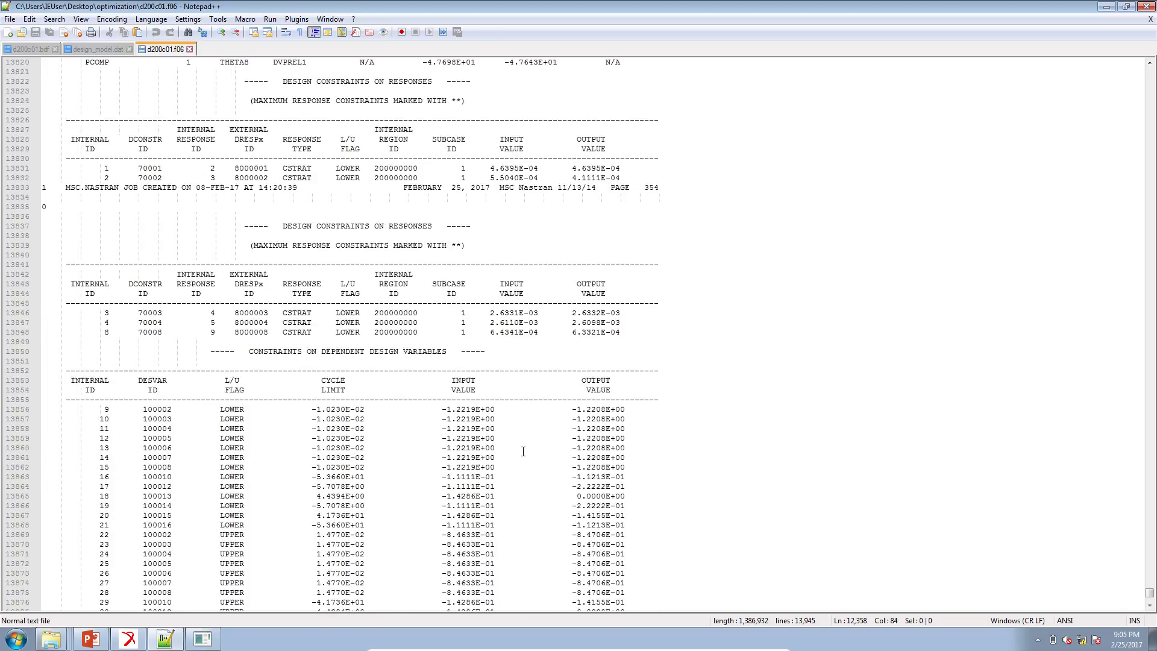
scroll(523, 451, up, 16)
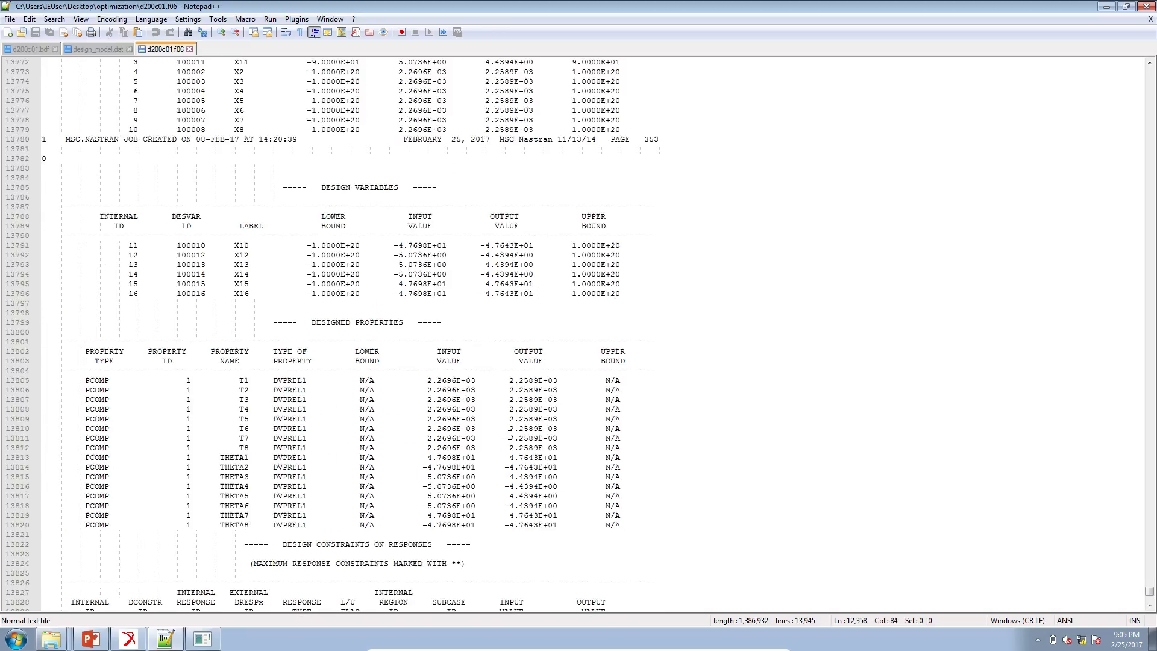
scroll(510, 435, up, 14)
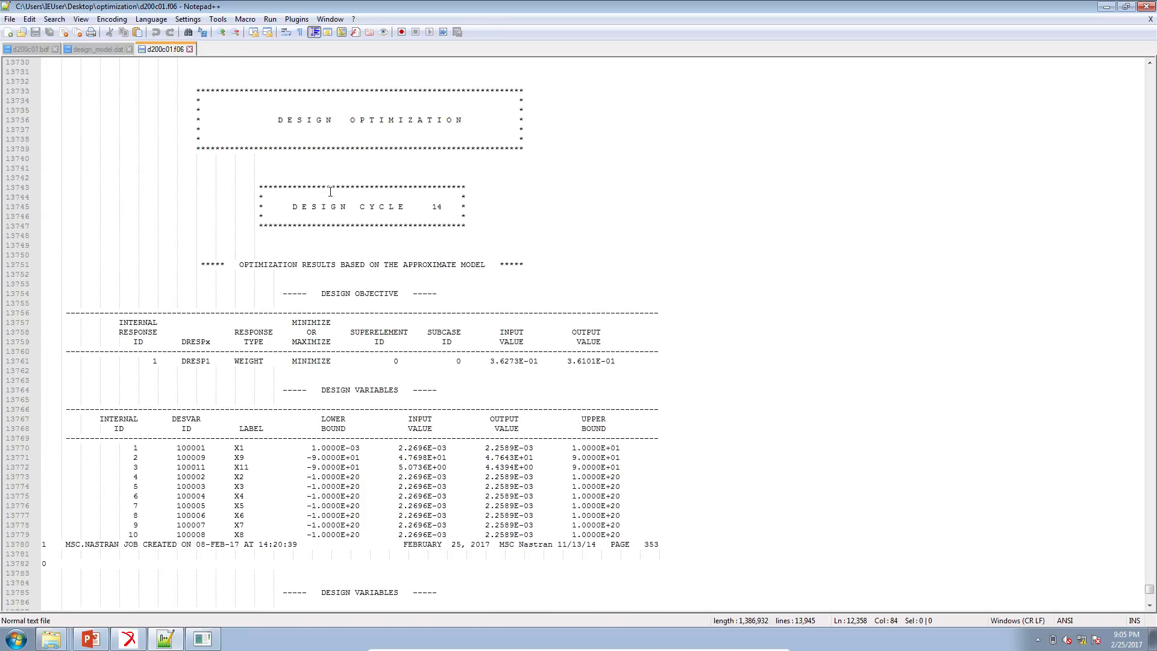
drag(292, 206, 441, 209)
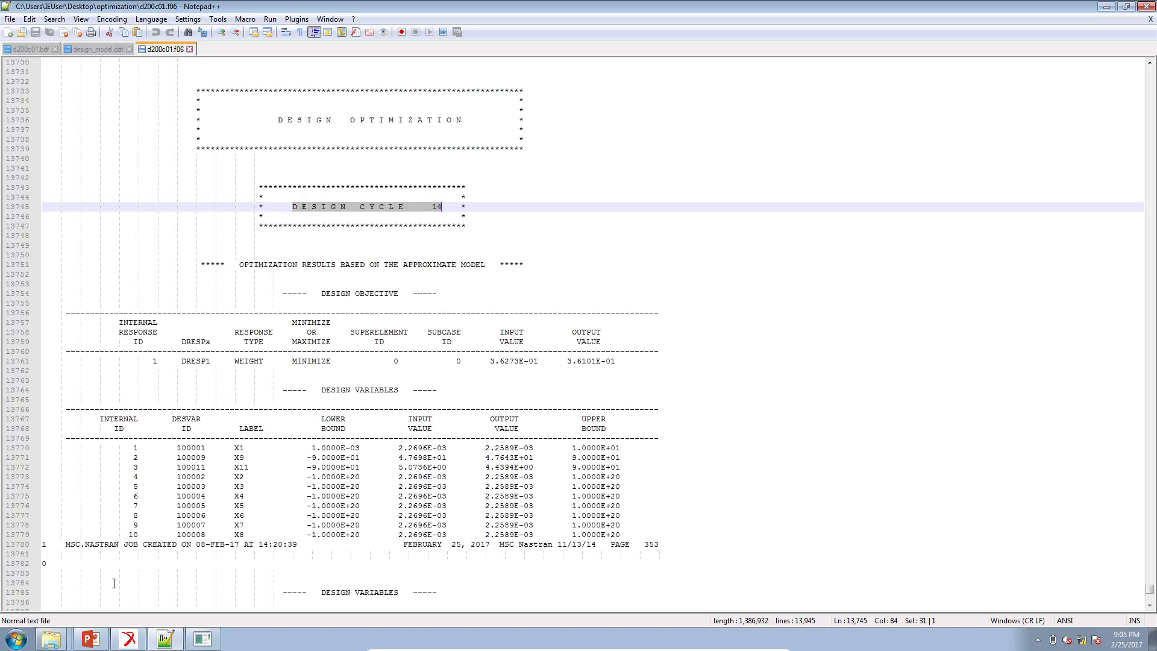
- Return to PowerPoint, present the Results slide again with the laser pointer on the ply orientation history, and end the show
click(104, 636)
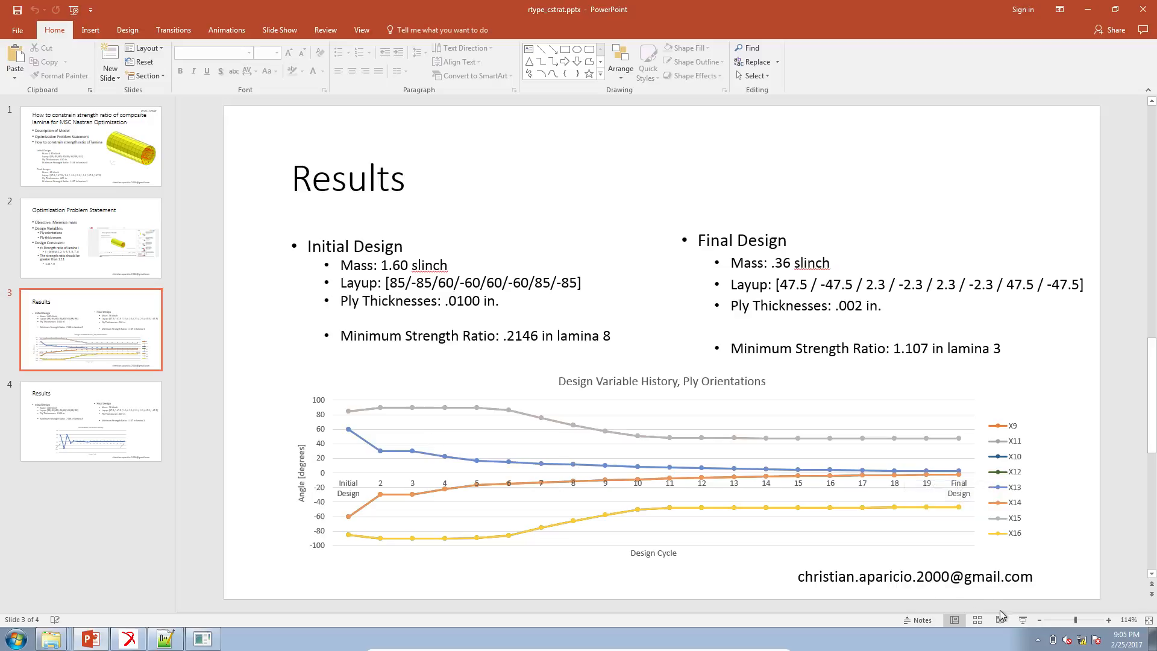
click(1022, 621)
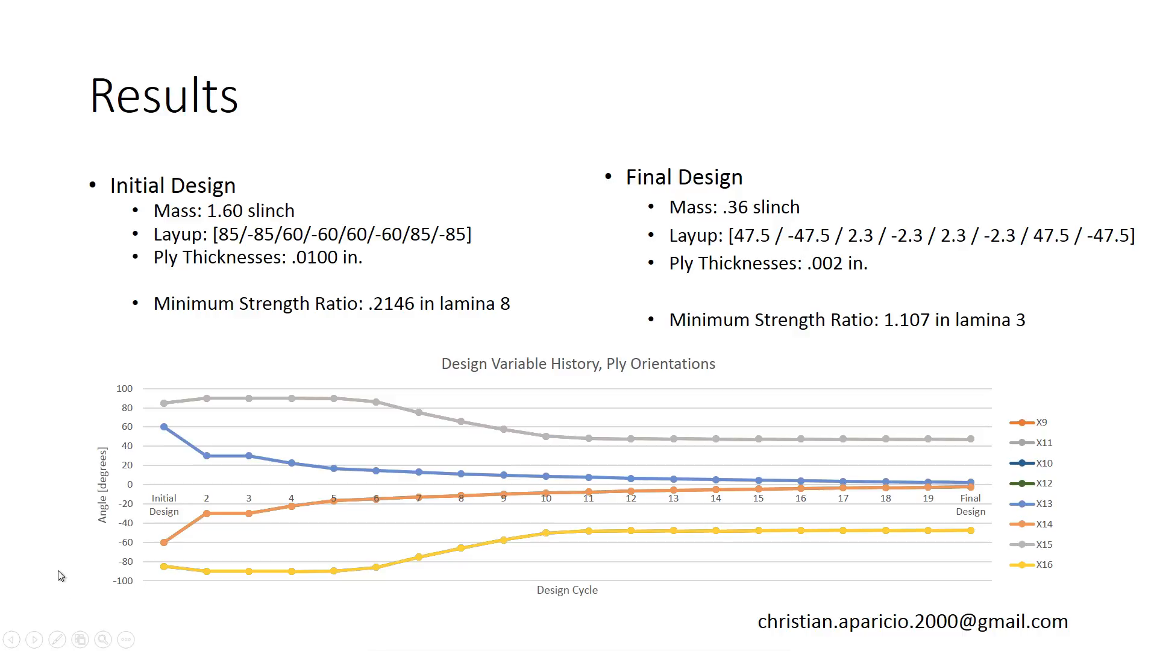
click(58, 640)
click(62, 524)
key(Escape)
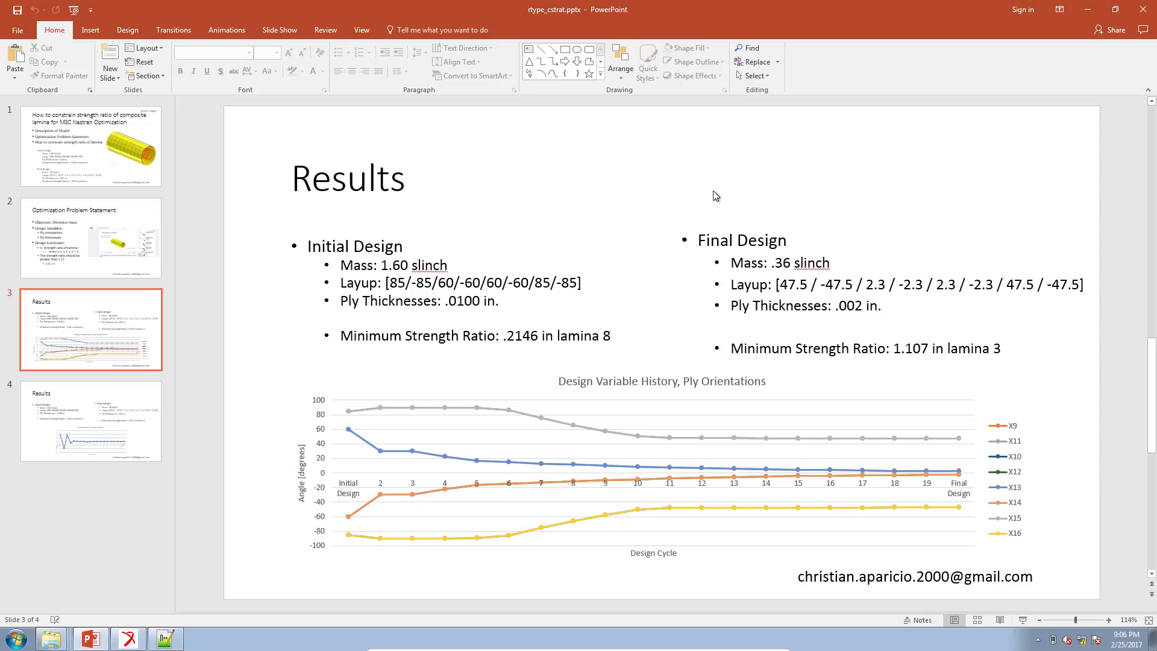
- Reload d200c01.f06 in Notepad++ and highlight the run termination message near the end of the file
click(161, 639)
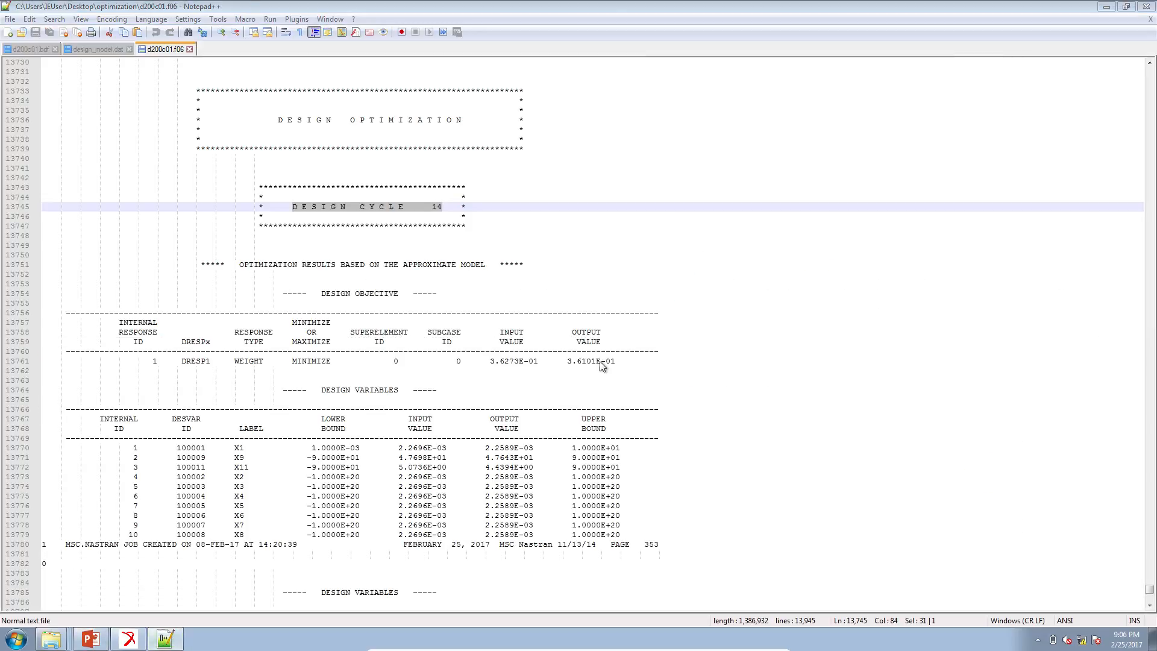
click(607, 370)
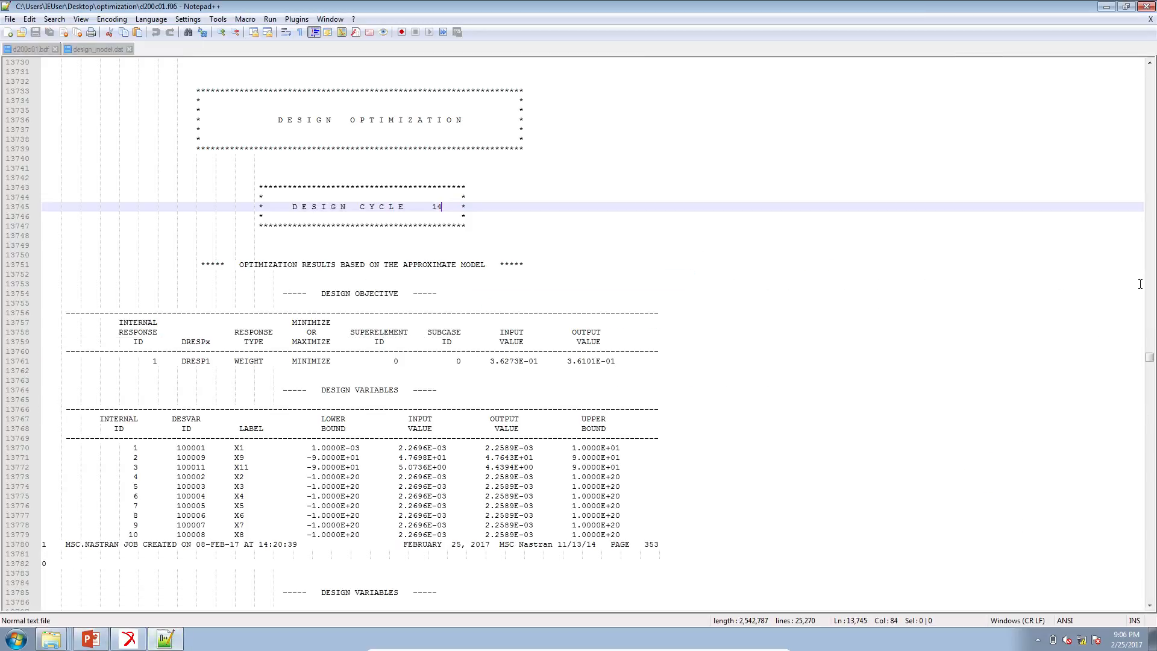
drag(1148, 357, 1145, 602)
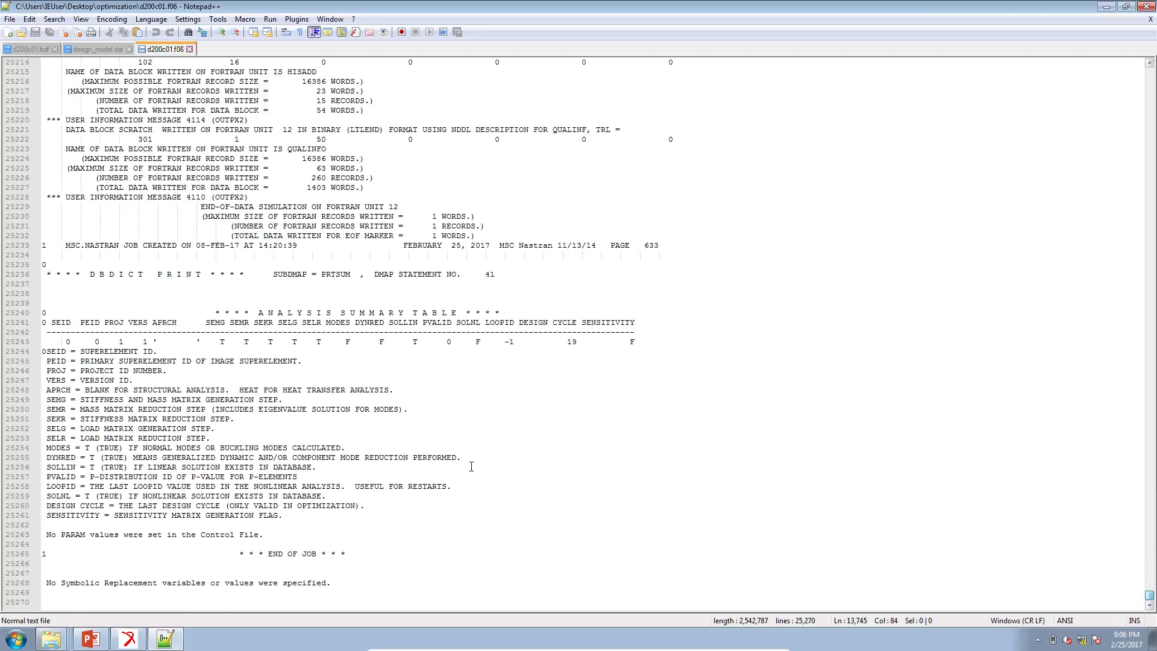
scroll(471, 467, up, 13)
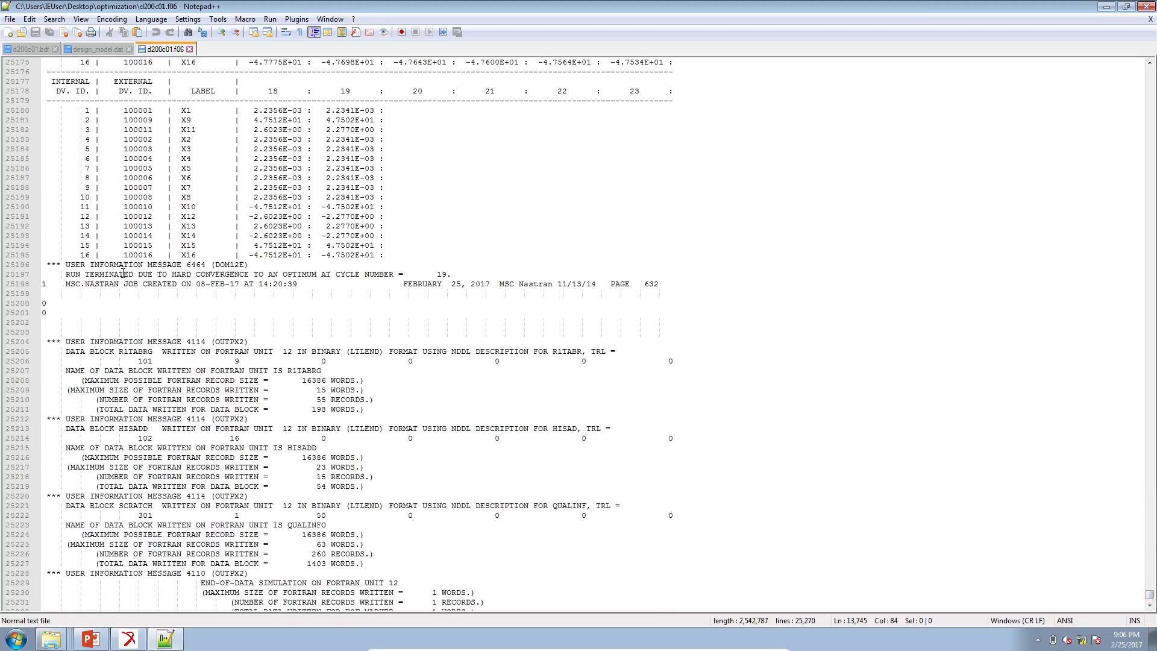
drag(65, 274, 403, 271)
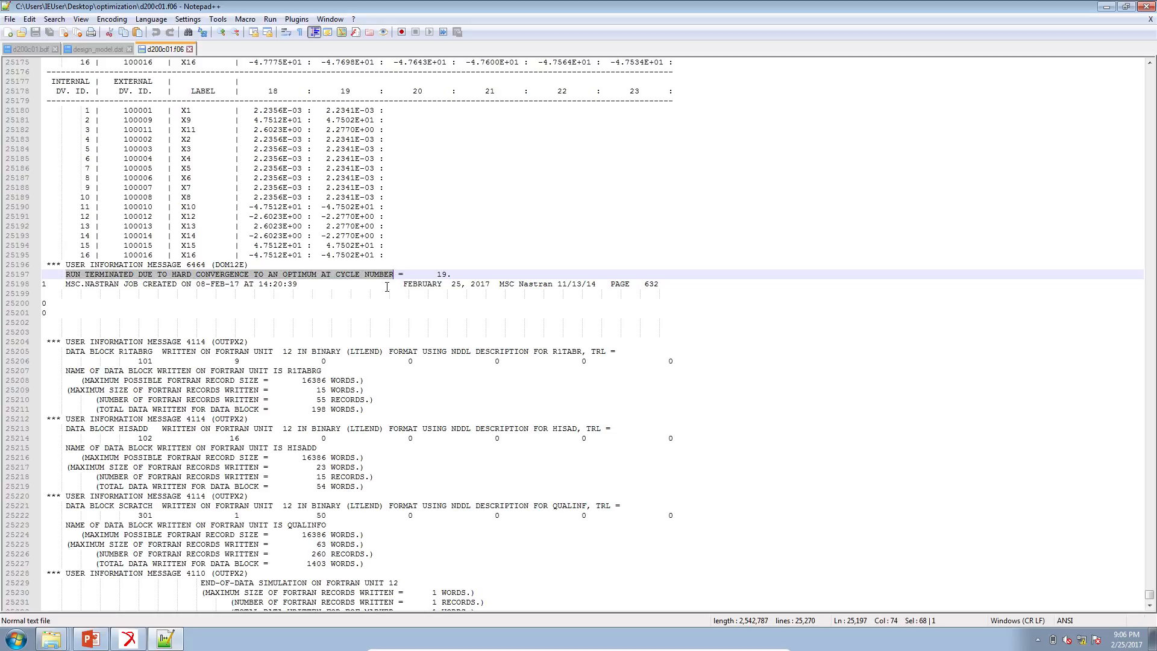
- Highlight the column of objective values from exact analysis, from the initial design to cycle 19, in the design cycle history
scroll(387, 287, up, 13)
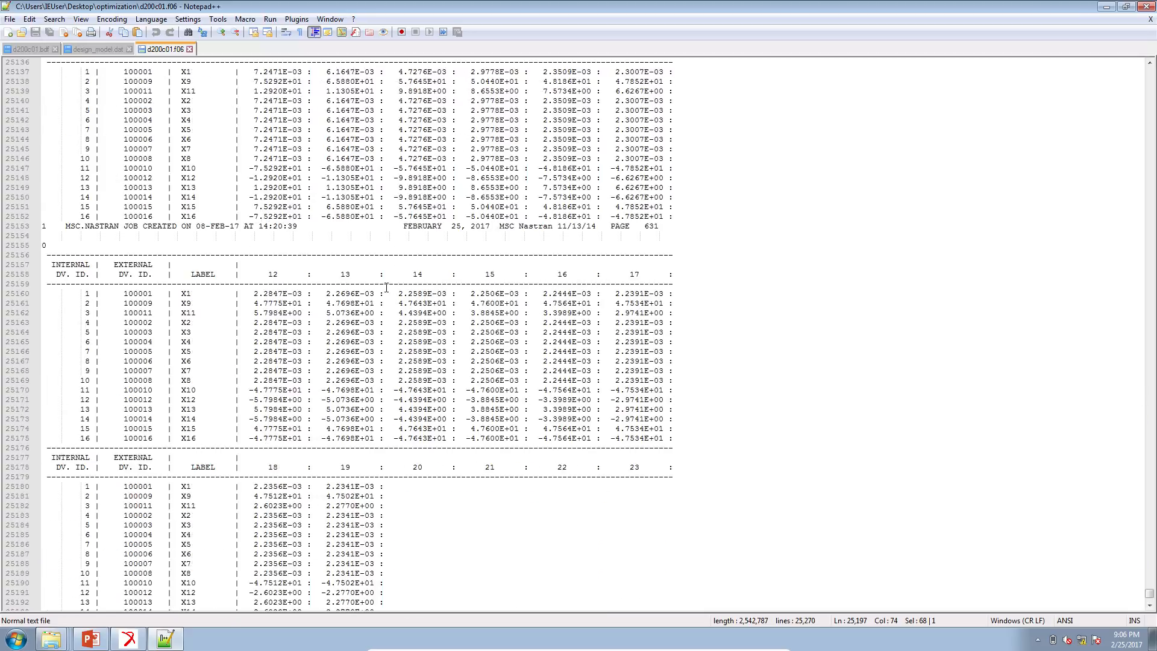
scroll(387, 287, up, 14)
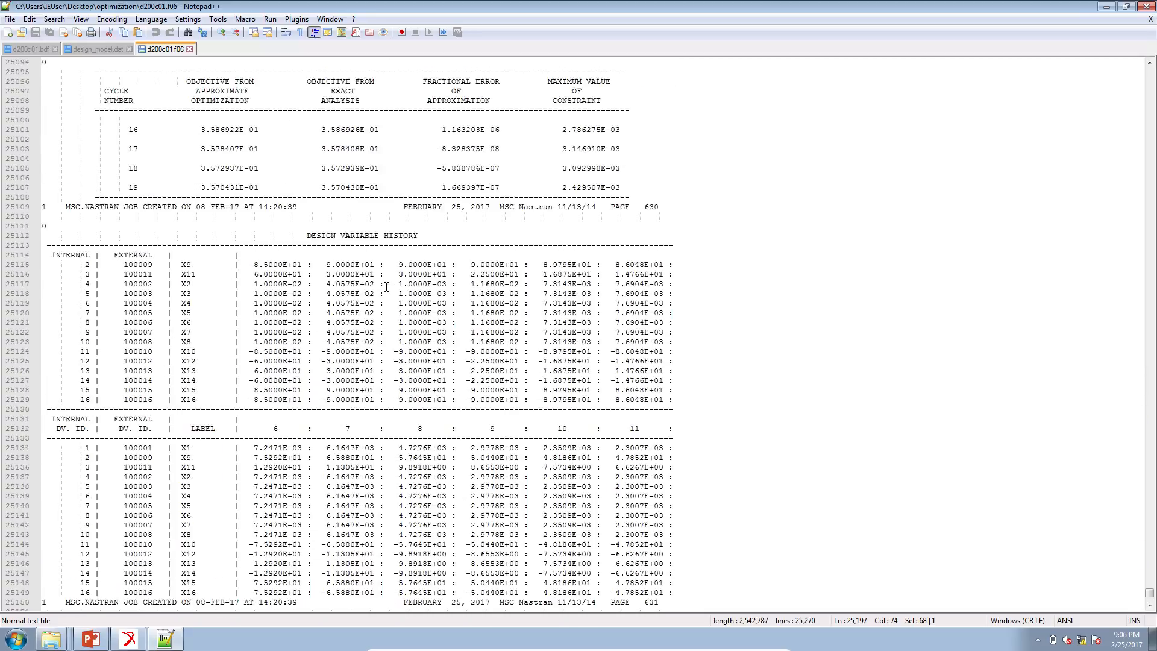
scroll(387, 287, up, 3)
click(380, 246)
drag(380, 246, 330, 82)
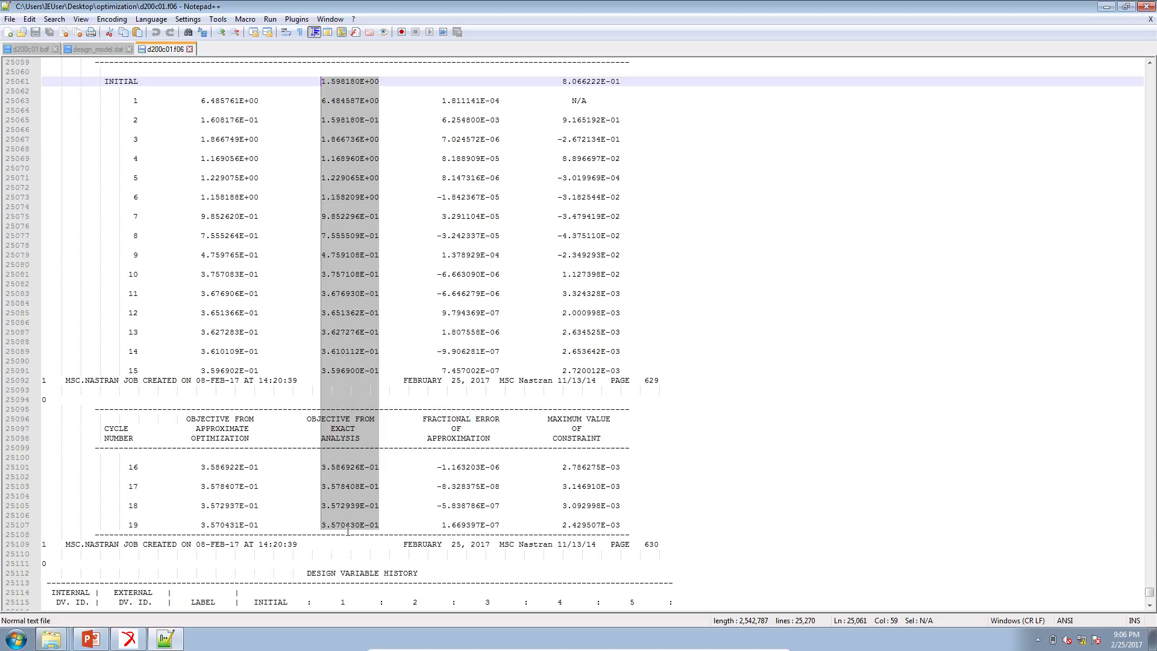
- Review the design variable history table from the initial values through the last design cycle
scroll(378, 529, down, 13)
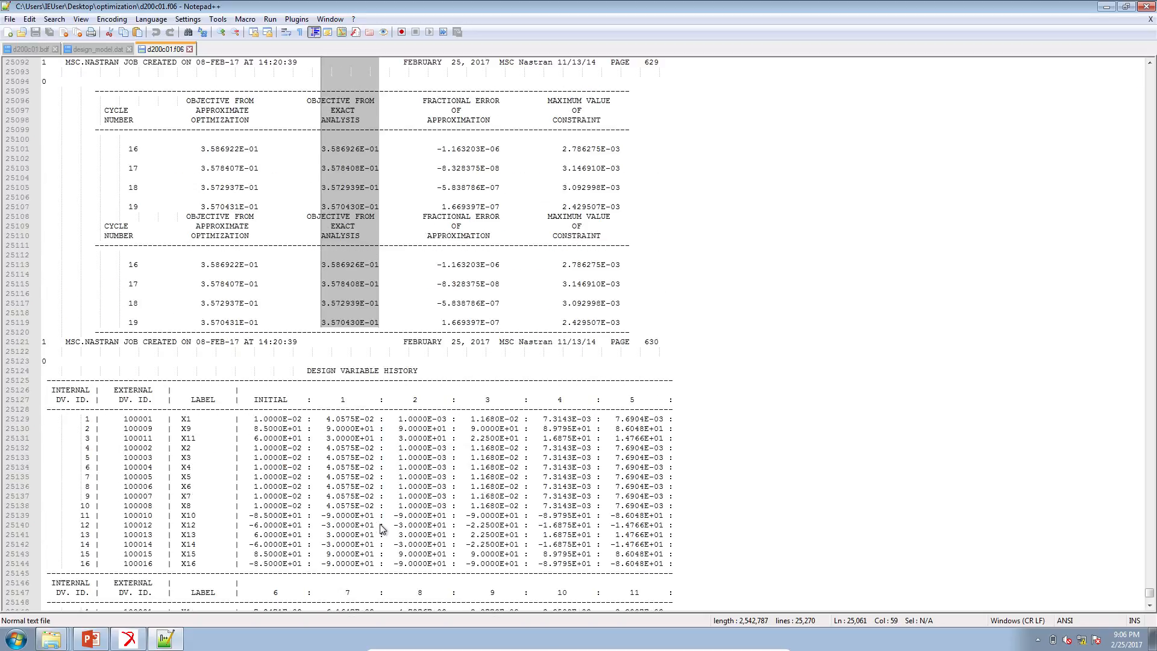
scroll(580, 480, down, 16)
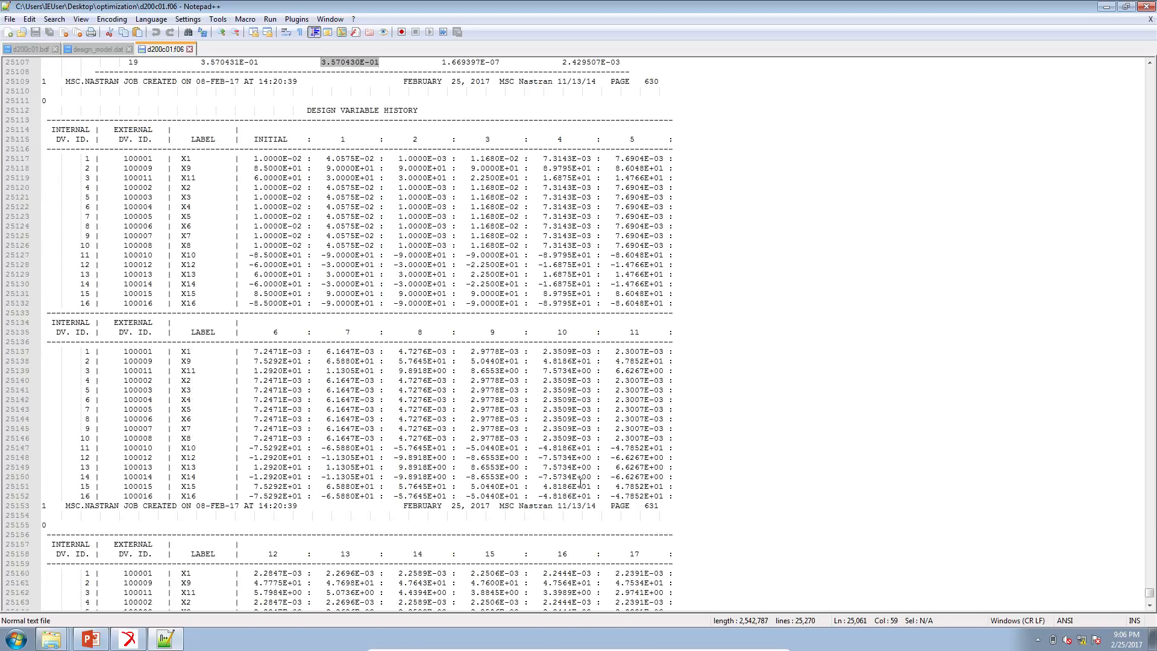
scroll(580, 483, down, 1)
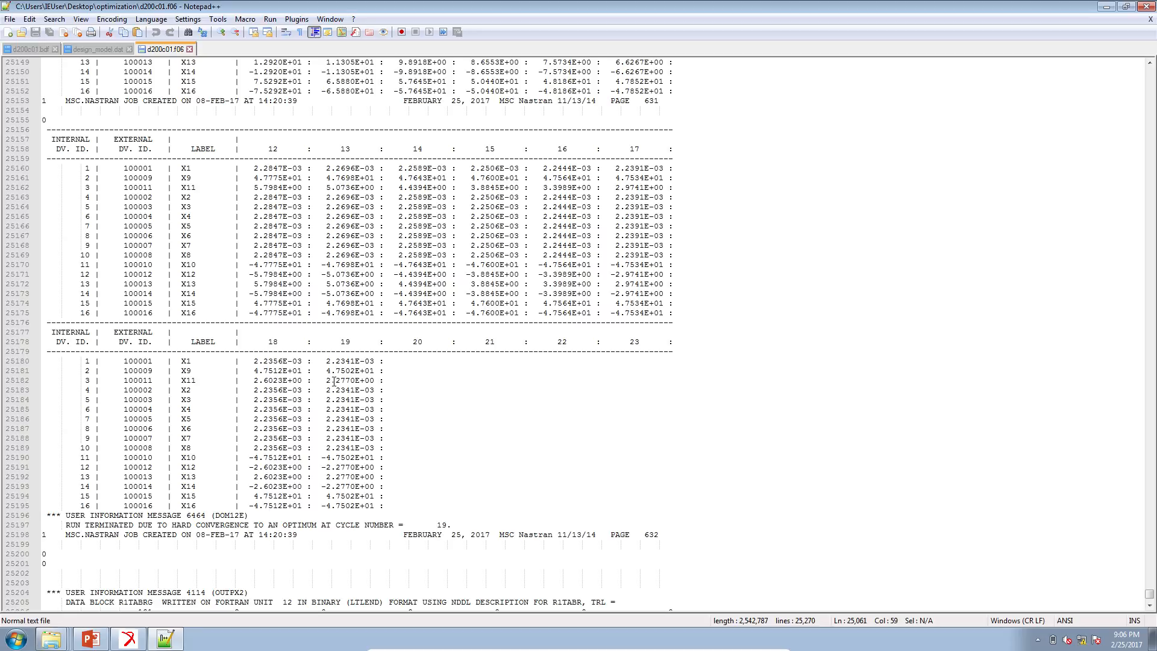
- Switch to Patran and list the tensor results available for the first static subcase result case
click(85, 644)
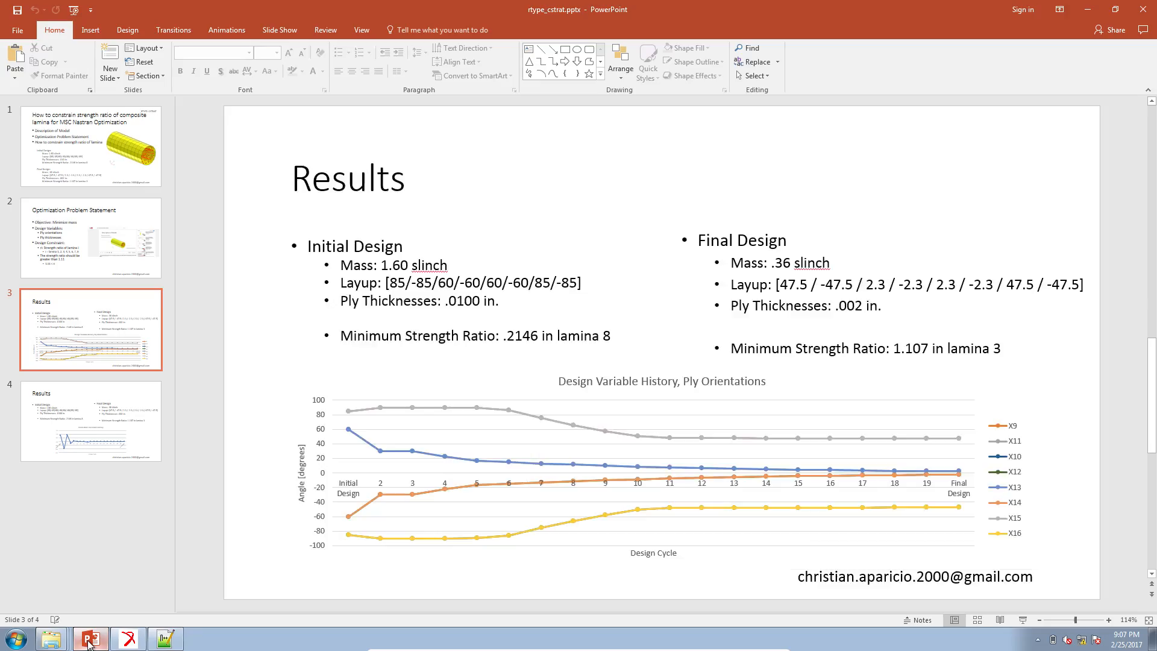
click(139, 645)
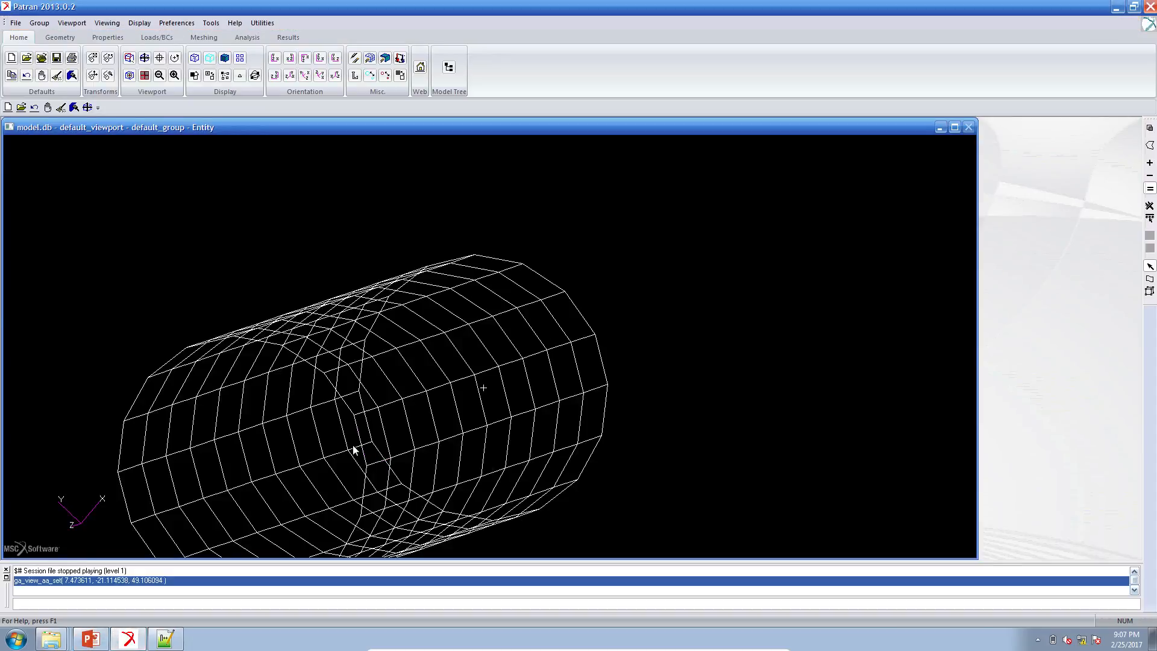
click(287, 37)
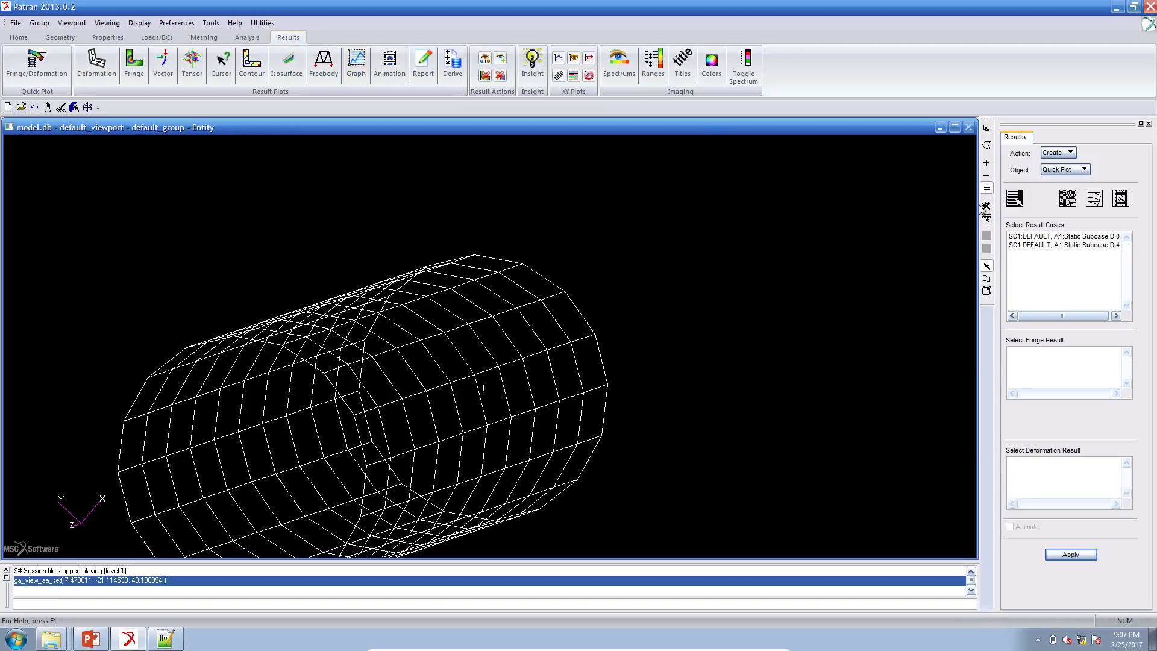
click(192, 63)
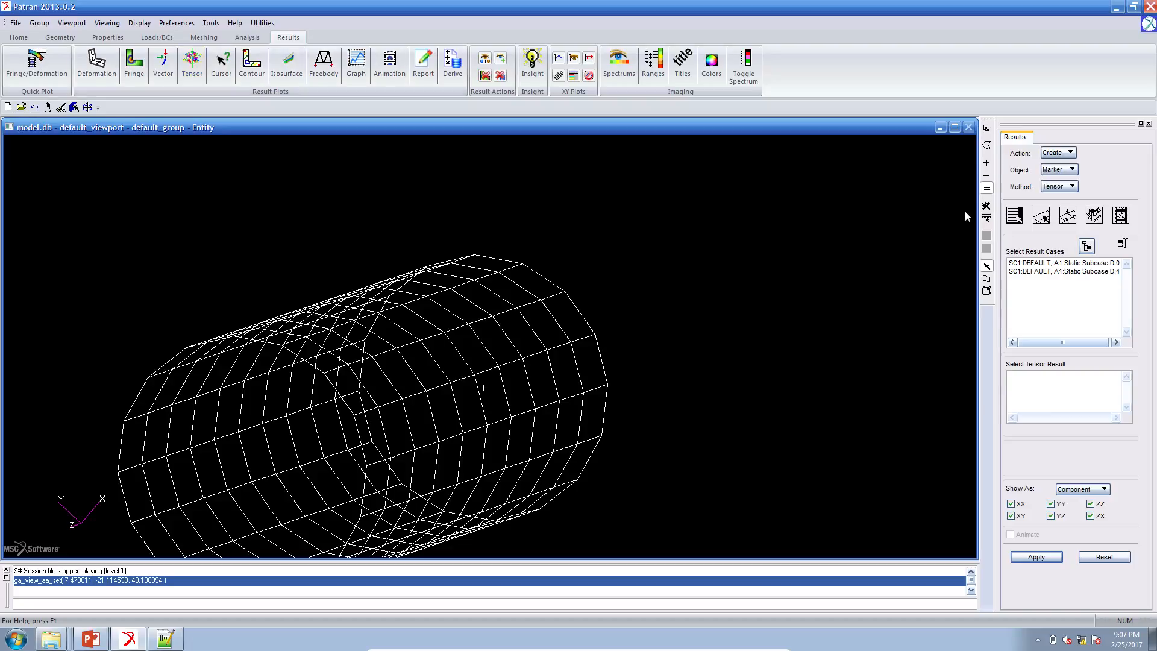
click(1076, 264)
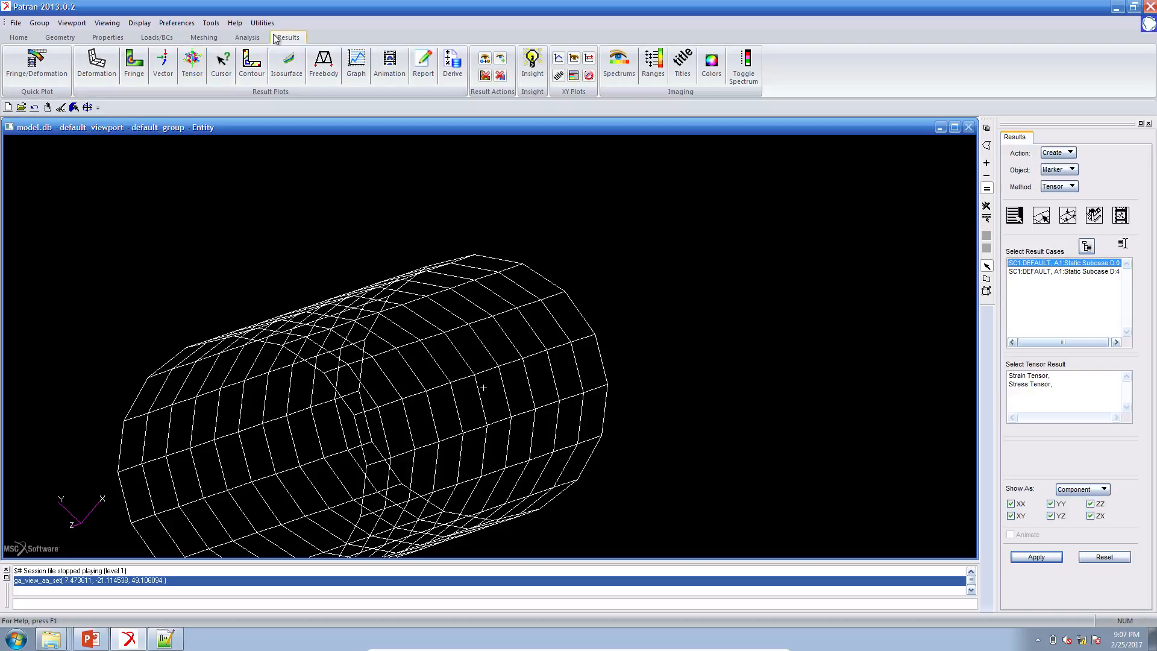
- Delete the existing d200c01.op2 results attachment from the Patran database, accepting the detachment for all
click(248, 38)
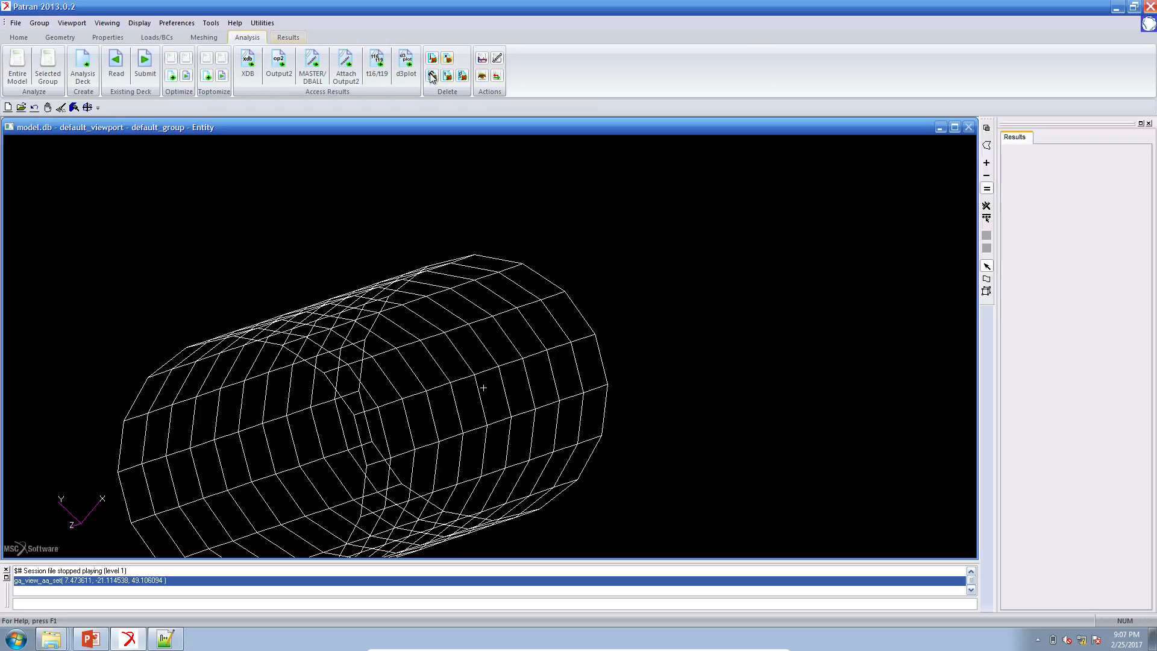
click(456, 77)
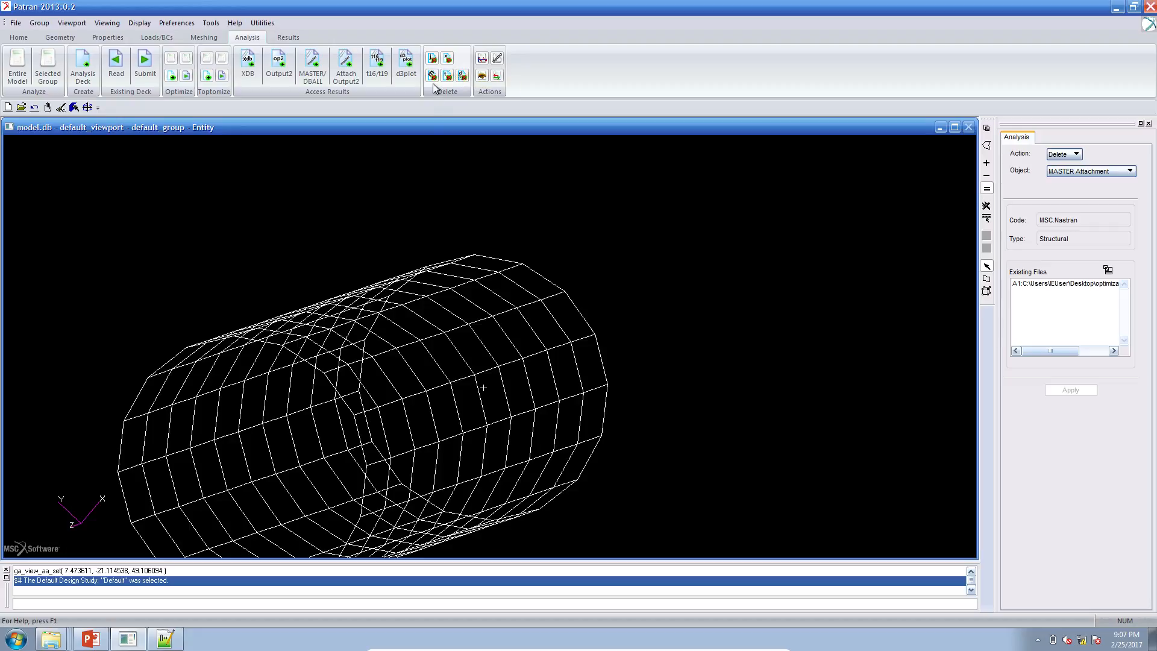
click(1027, 289)
click(1061, 390)
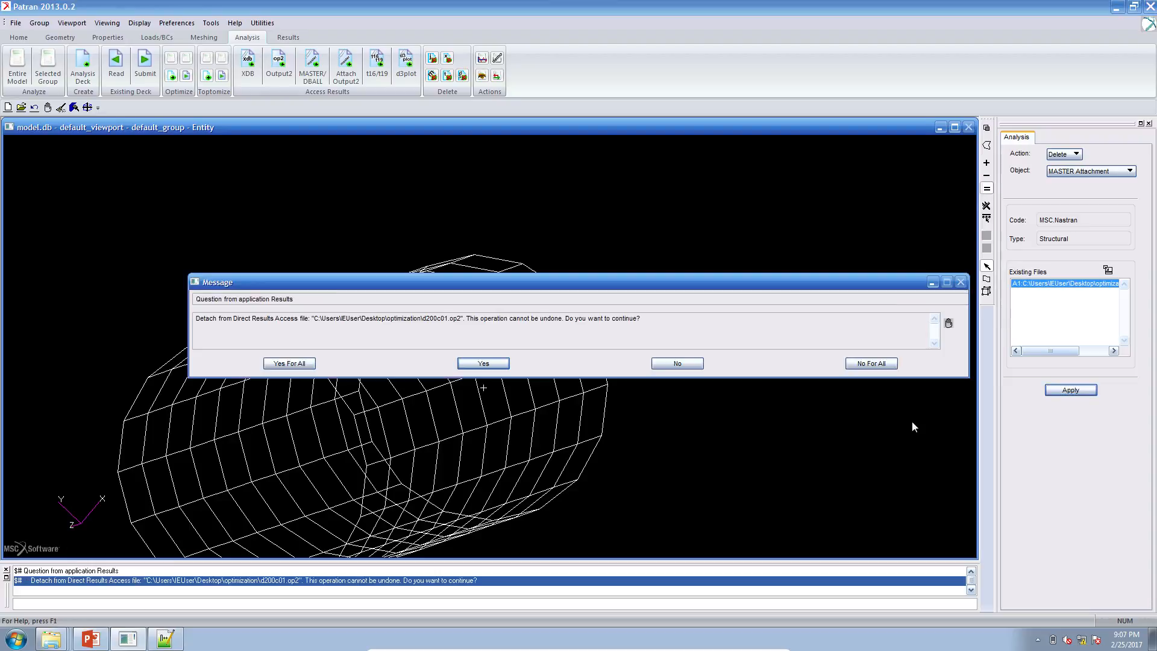
click(290, 363)
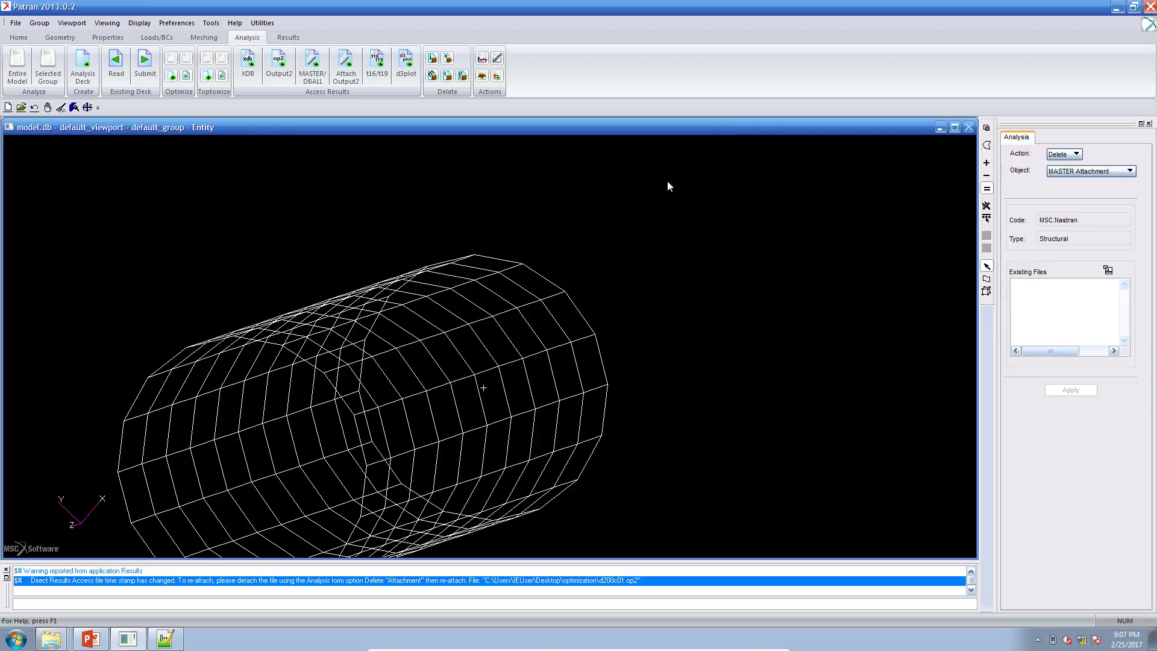
- Attach the result entities of d200c01.op2 from the optimization folder as an Output2 file
click(347, 80)
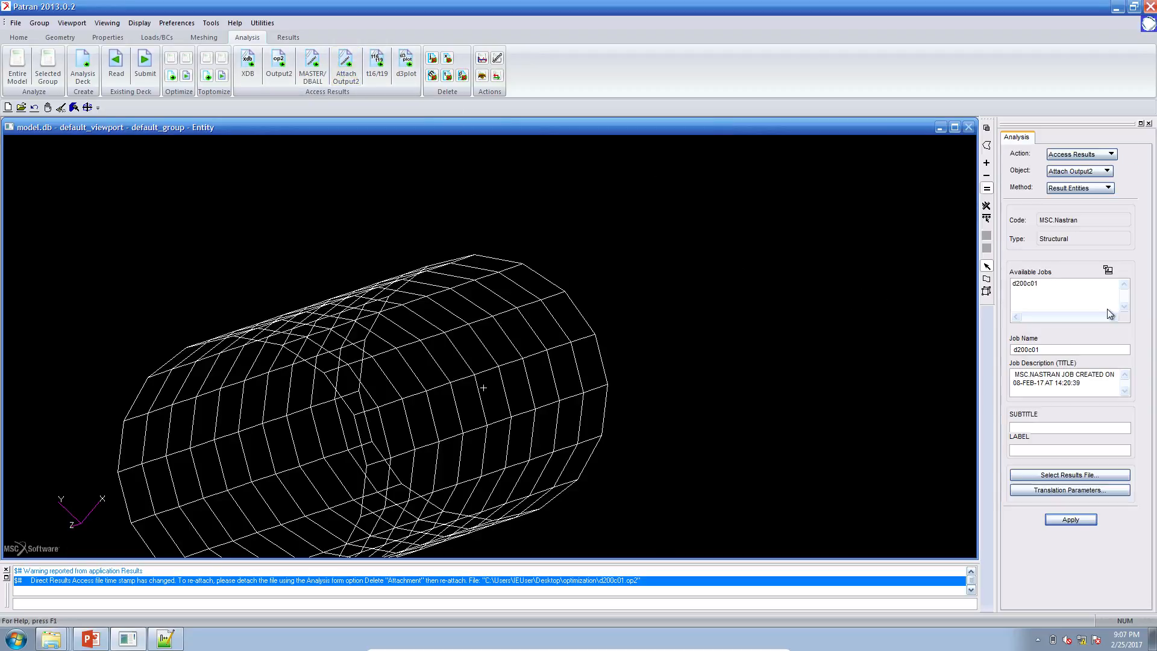
click(1068, 475)
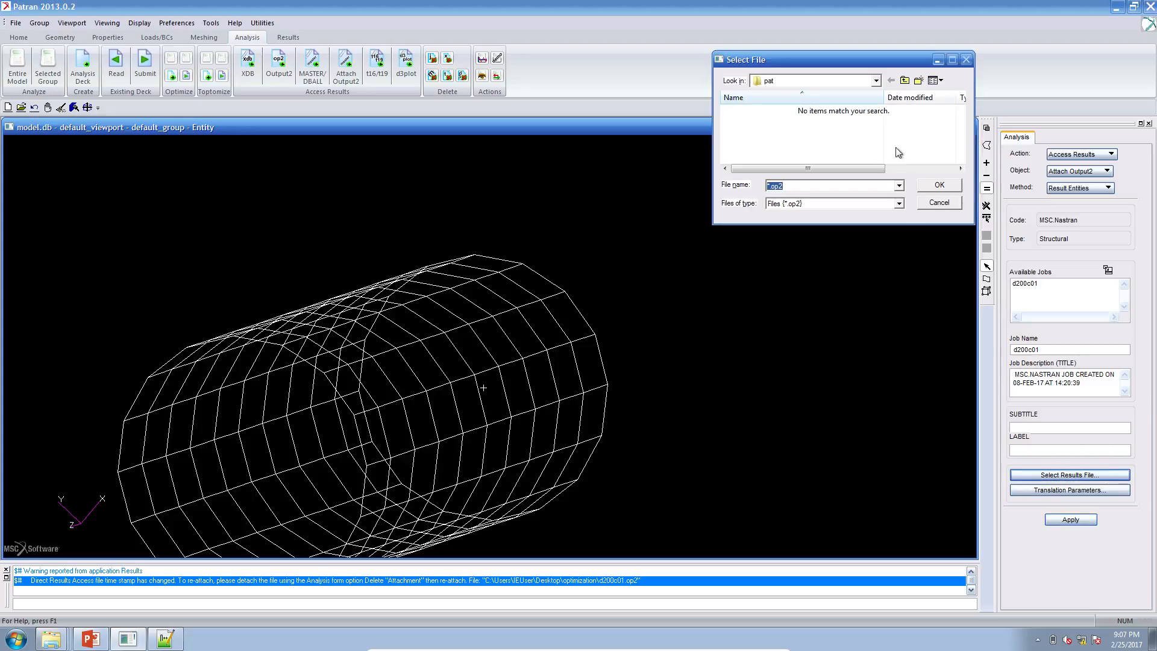
click(875, 81)
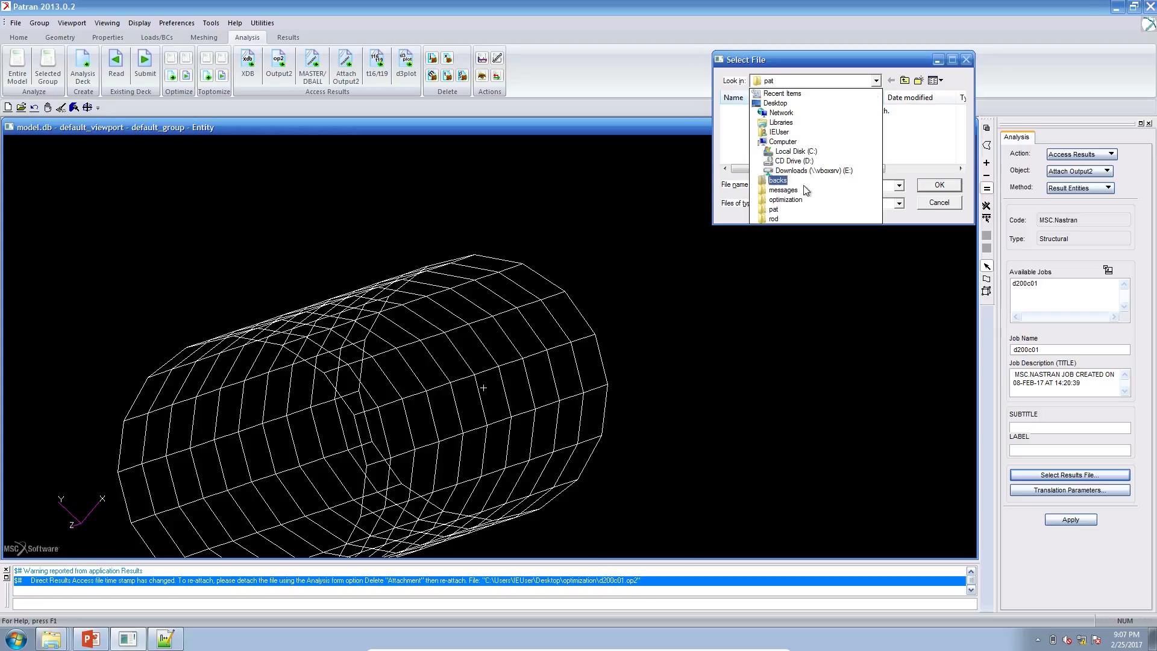
click(793, 200)
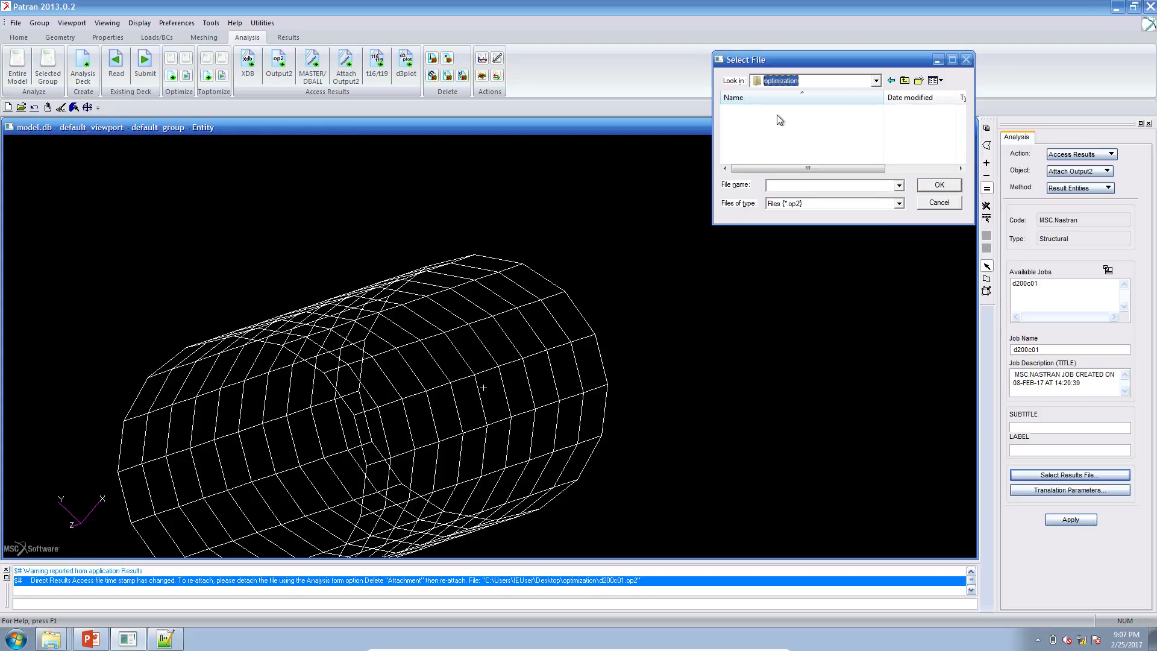
click(762, 123)
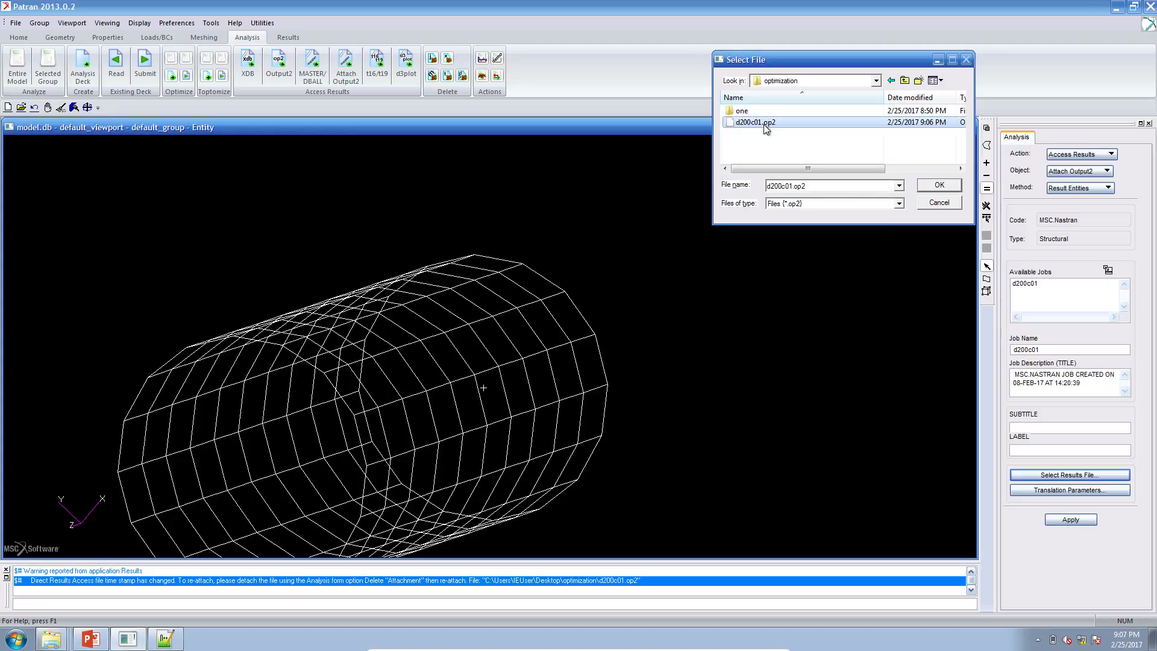
click(1071, 519)
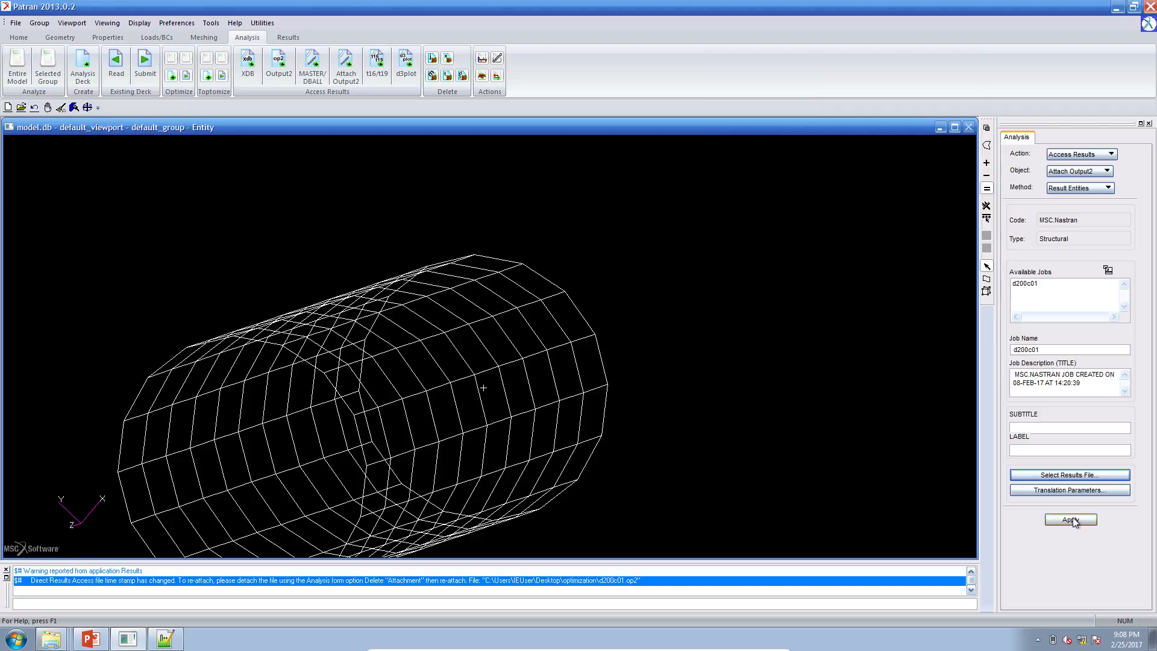
click(1071, 519)
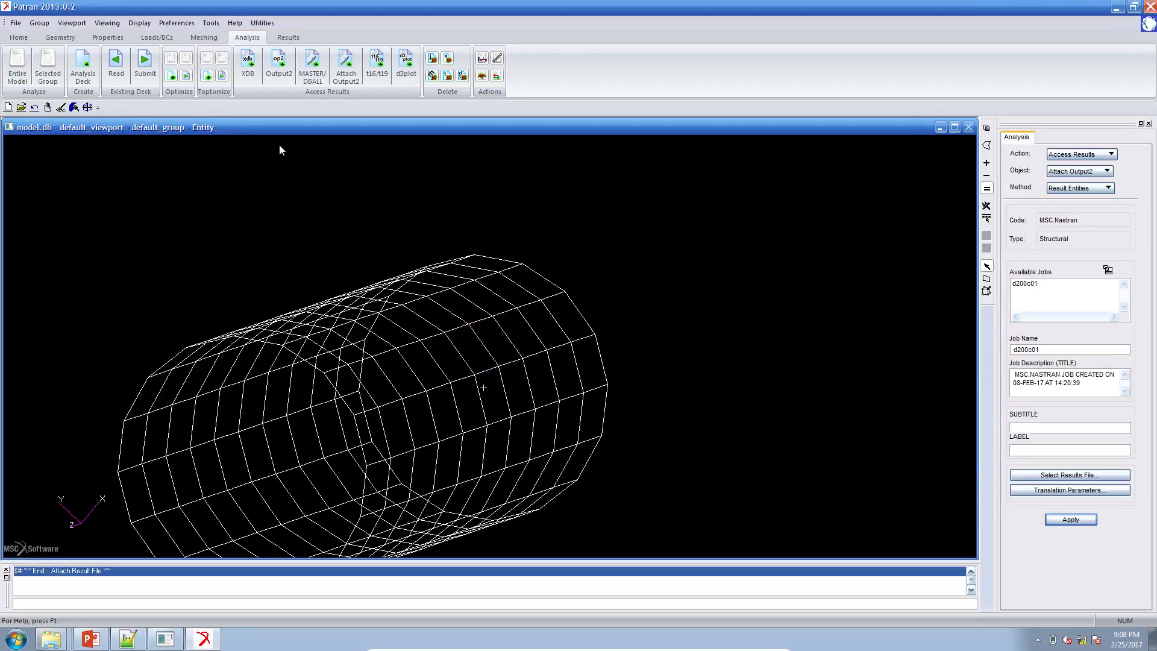
- Browse the fringe results available for the first static subcase result case
click(285, 36)
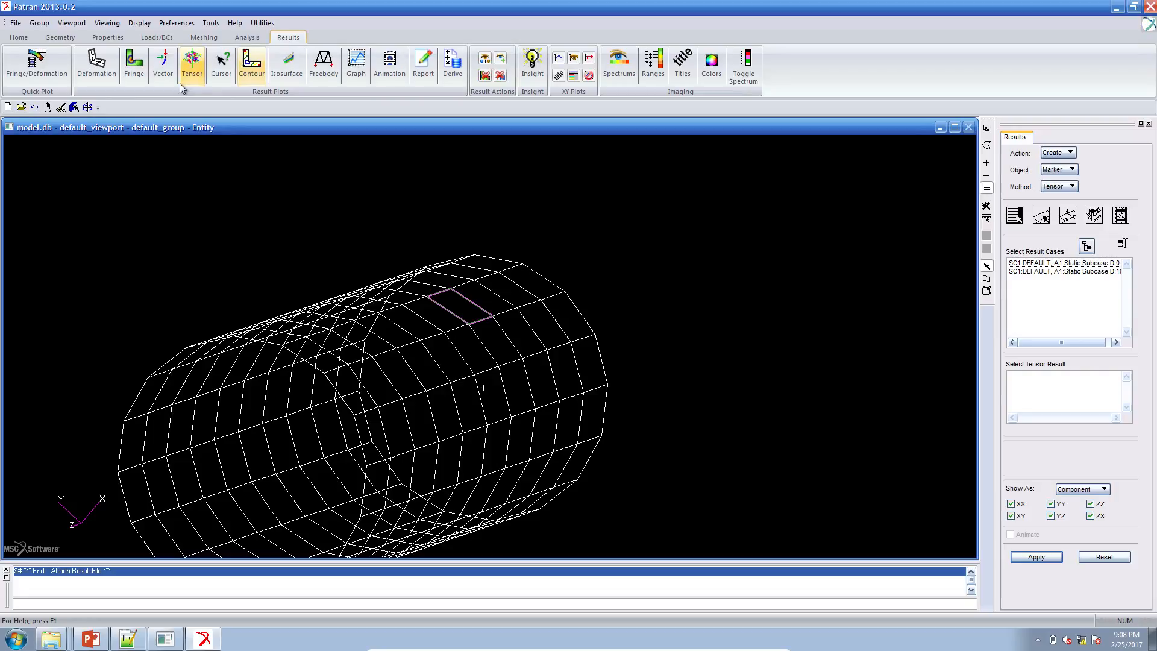
click(138, 71)
click(1105, 247)
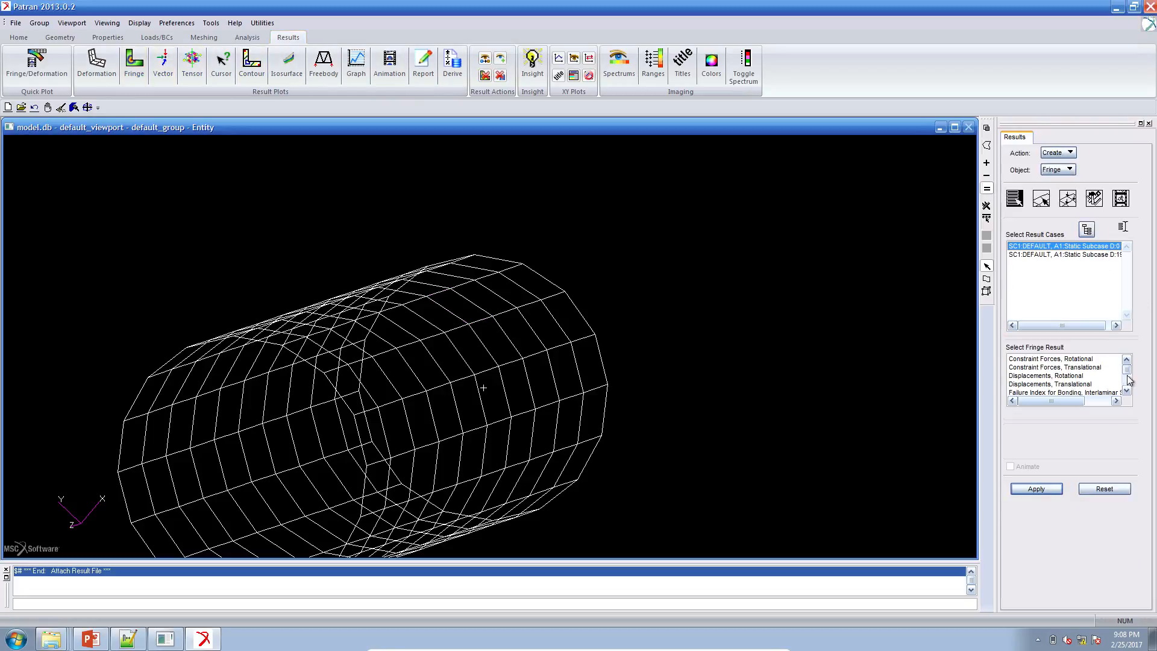
mouse_move(1127, 373)
mouse_down()
mouse_move(1128, 386)
mouse_move(1127, 374)
mouse_up()
click(1126, 392)
click(1127, 392)
click(1126, 392)
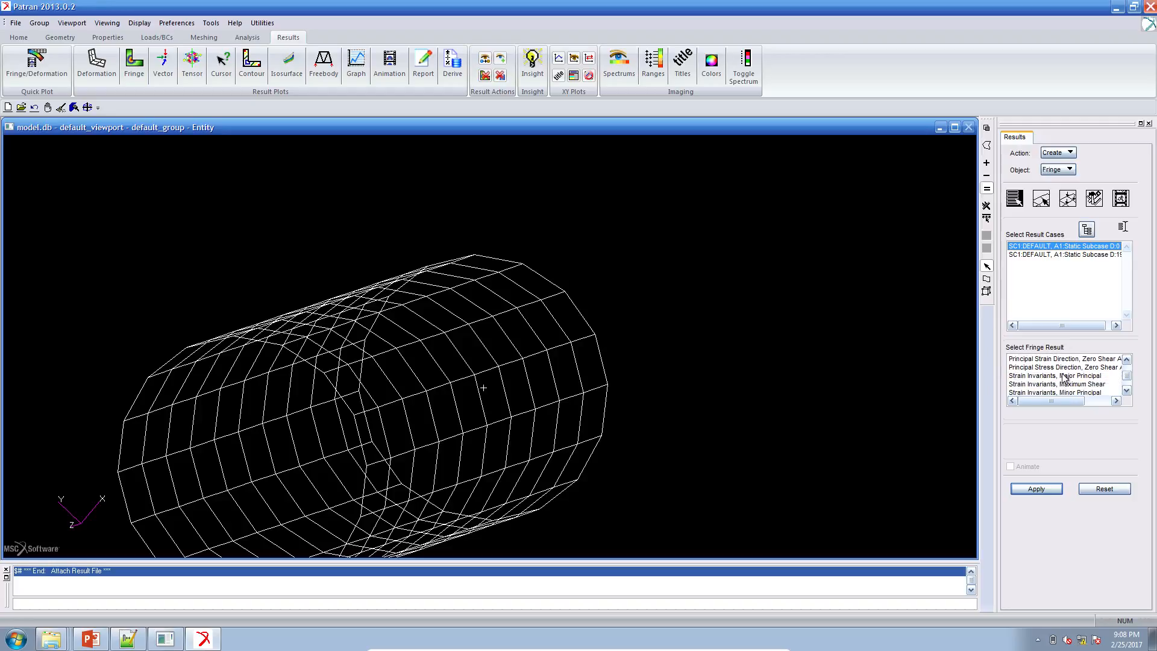
- Return to d200c01.f06 in Notepad++ and find the strength ratios table for layered composite elements near element 148
click(1116, 7)
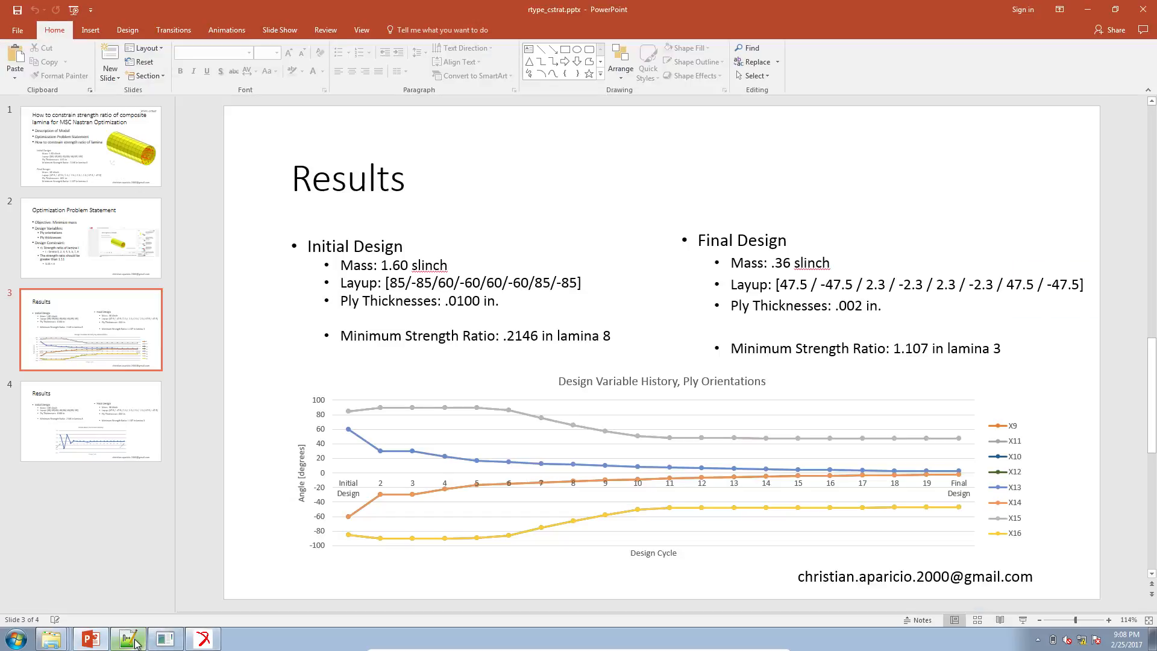
click(140, 646)
click(346, 486)
scroll(369, 493, up, 20)
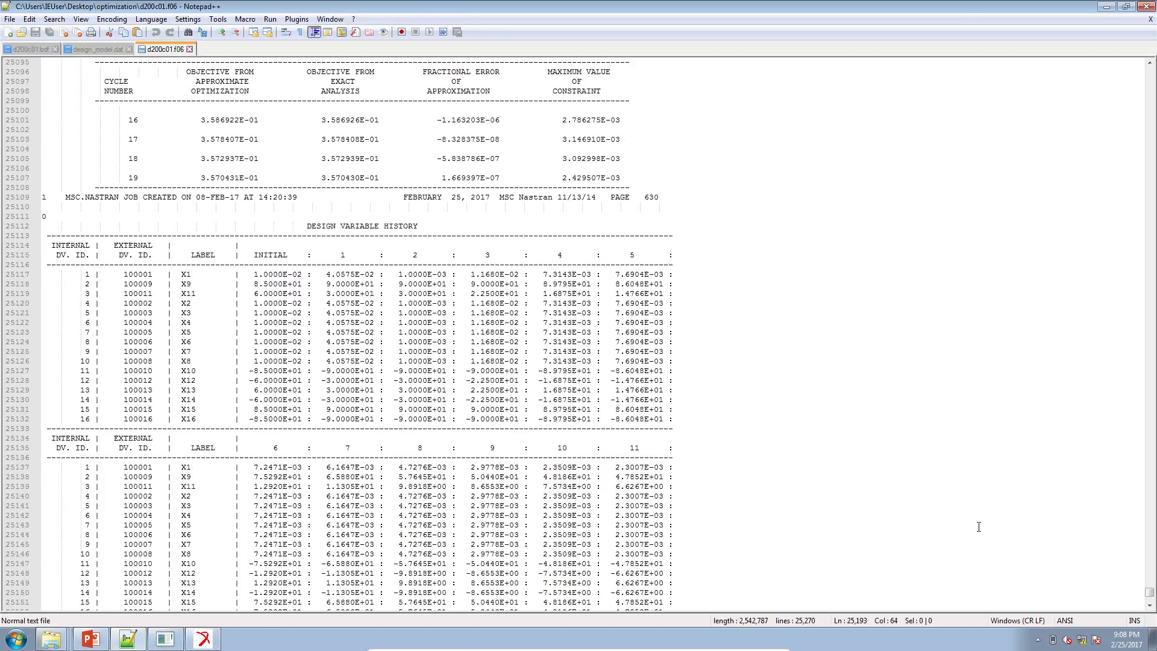
drag(1149, 595, 1149, 589)
scroll(705, 469, up, 15)
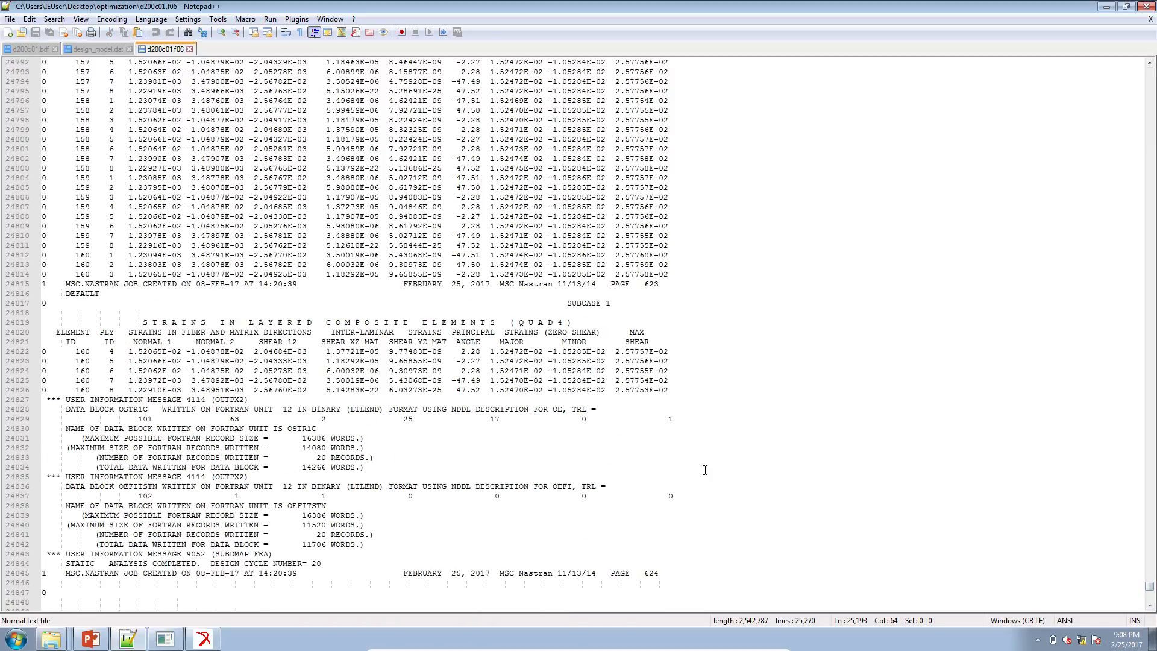
scroll(705, 470, up, 20)
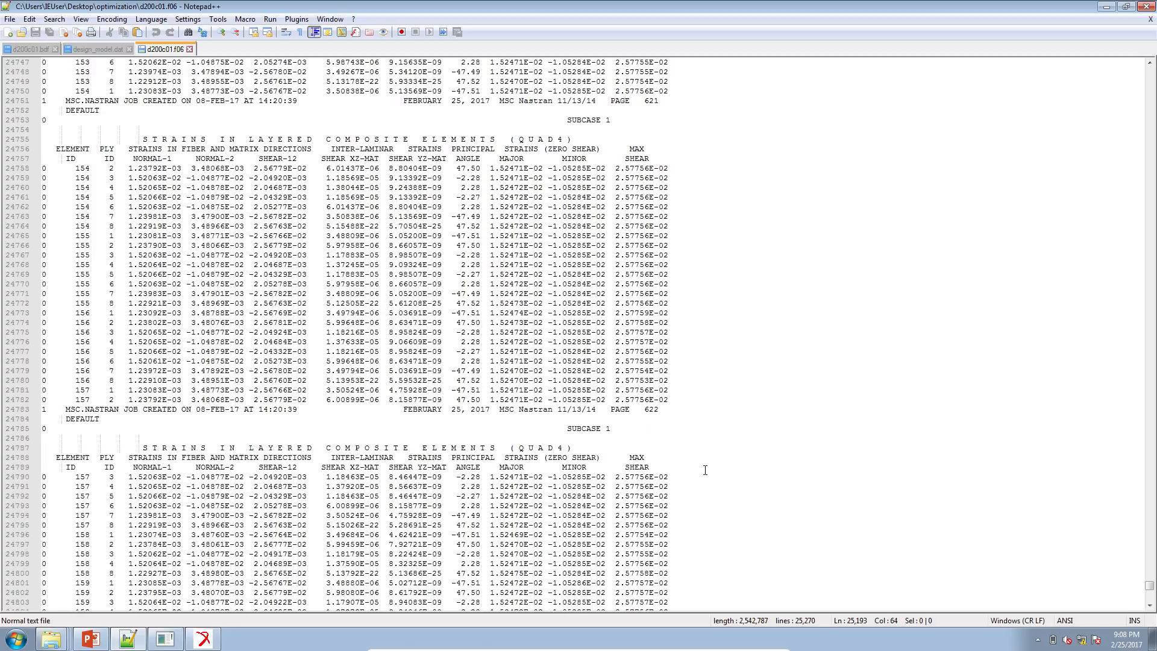
scroll(704, 467, up, 17)
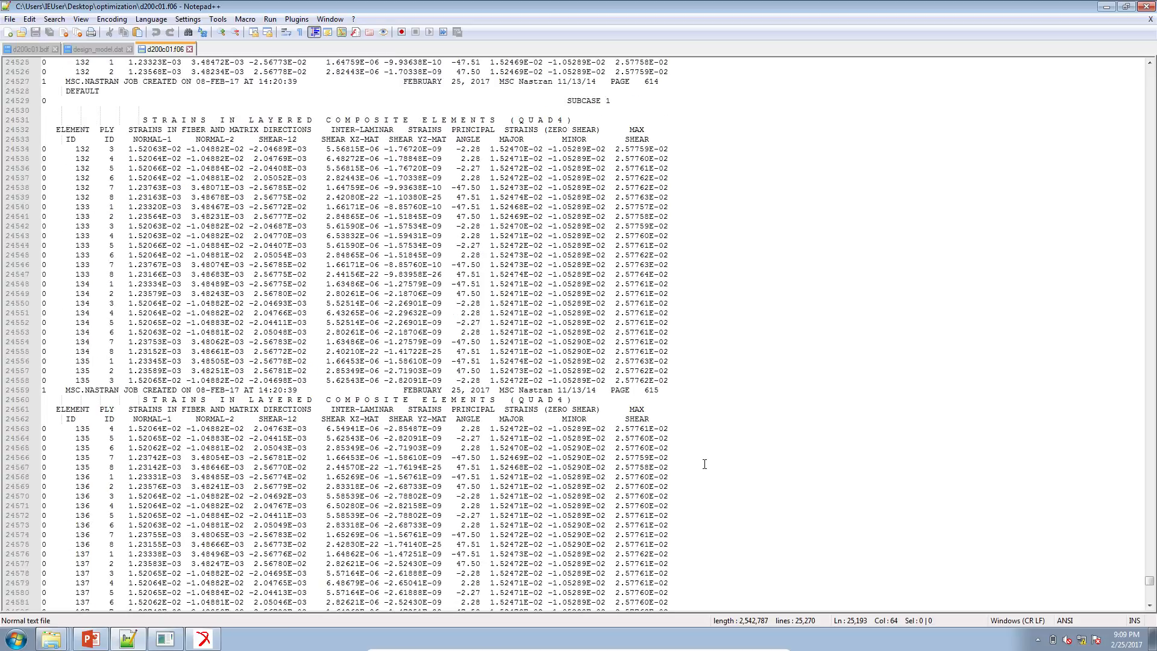
scroll(705, 464, up, 20)
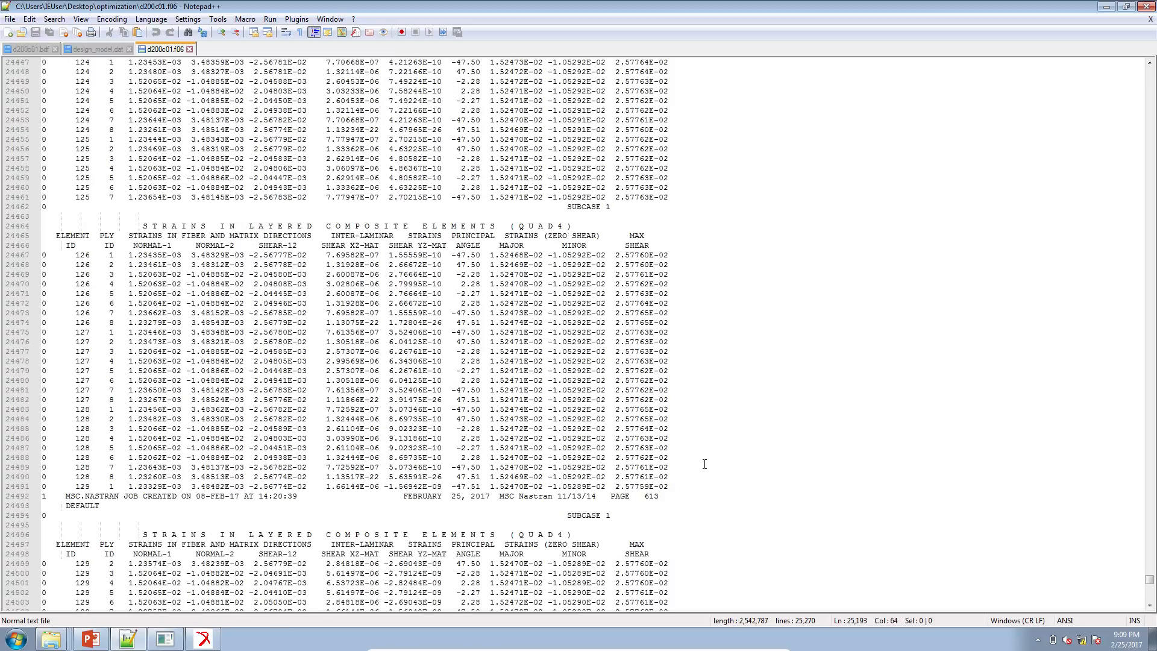
scroll(704, 463, up, 20)
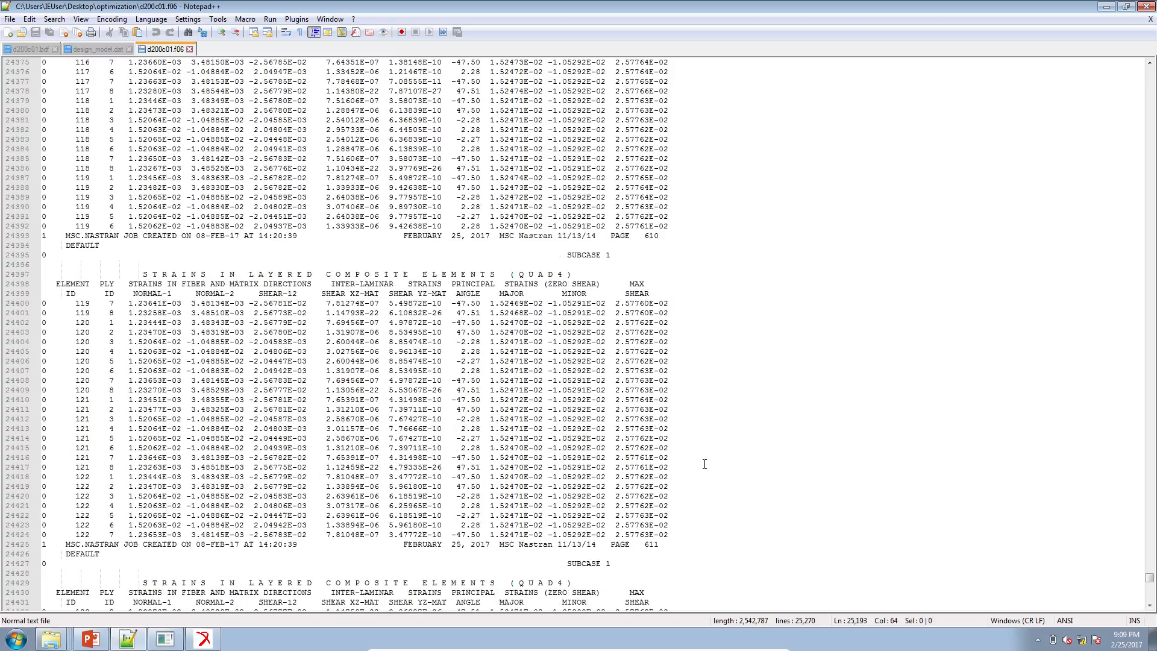
scroll(704, 464, up, 15)
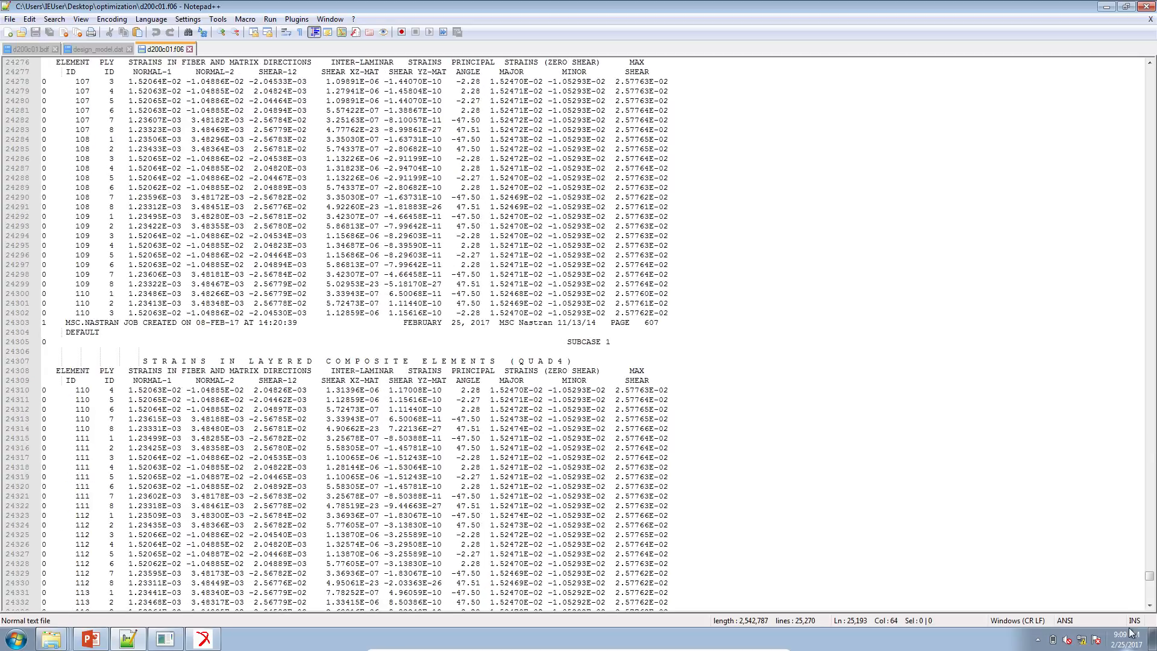
drag(1146, 581, 1149, 549)
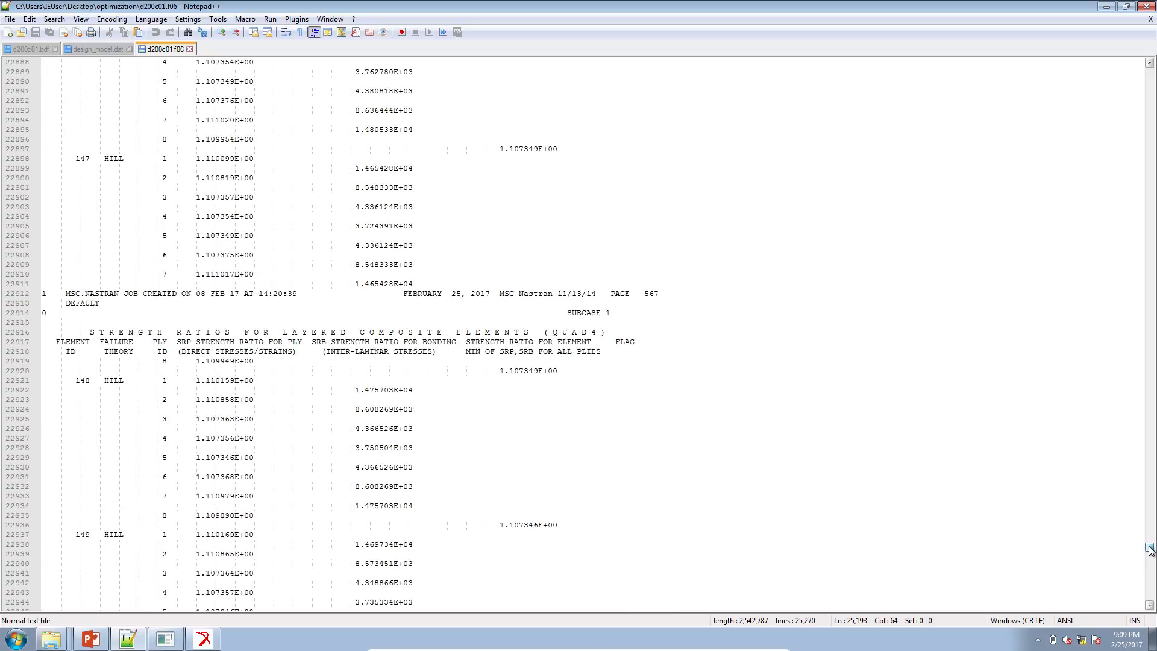
- Highlight the bonding strength ratio column, inter-laminar stresses, for element 148
click(333, 370)
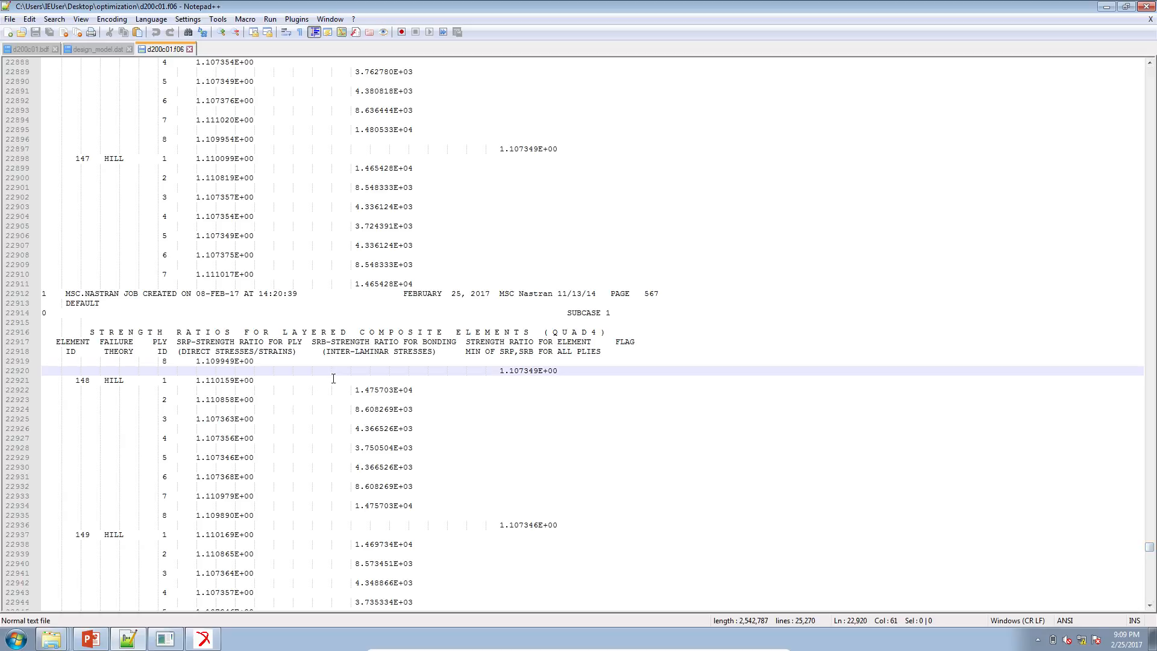
click(351, 401)
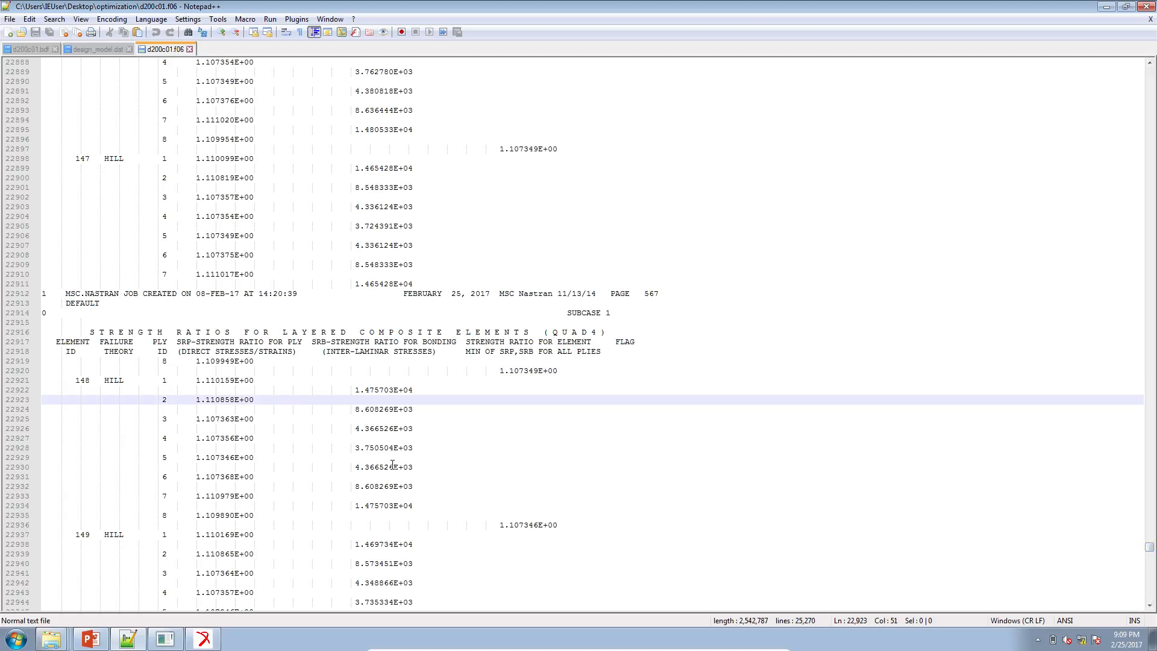
click(412, 507)
drag(412, 507, 326, 352)
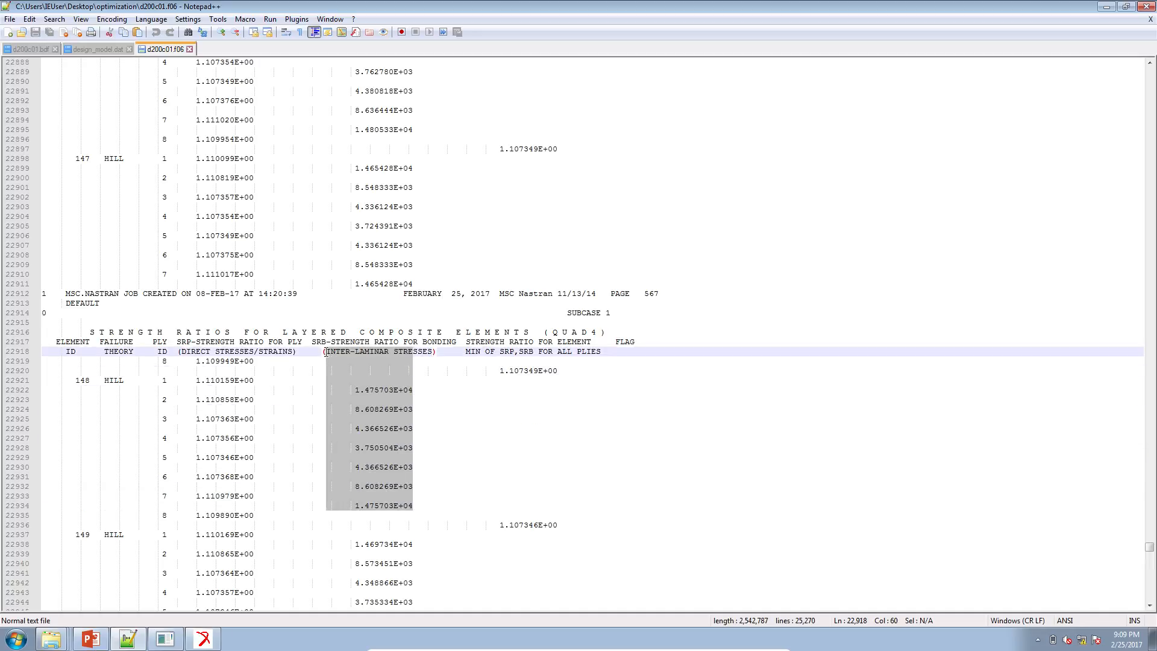
- Highlight the direct-stress ply strength ratios of element 148 for plies 1 to 8, then clear the selection
click(177, 341)
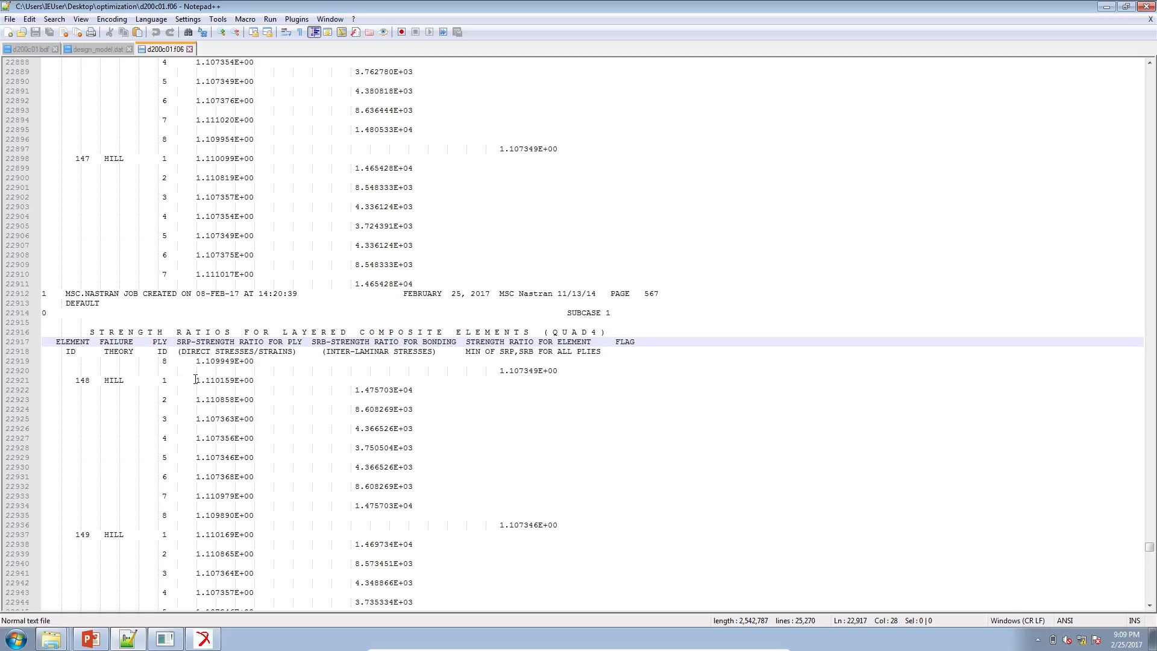
click(195, 380)
drag(191, 352, 196, 362)
click(196, 382)
drag(228, 461, 256, 514)
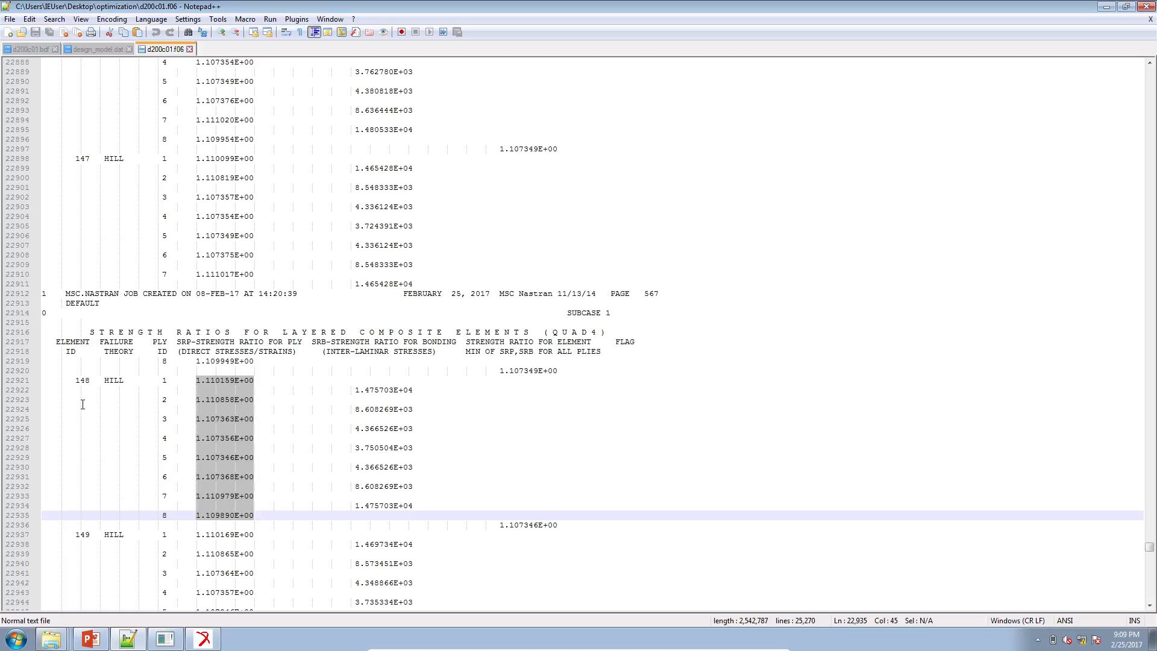
scroll(83, 405, down, 3)
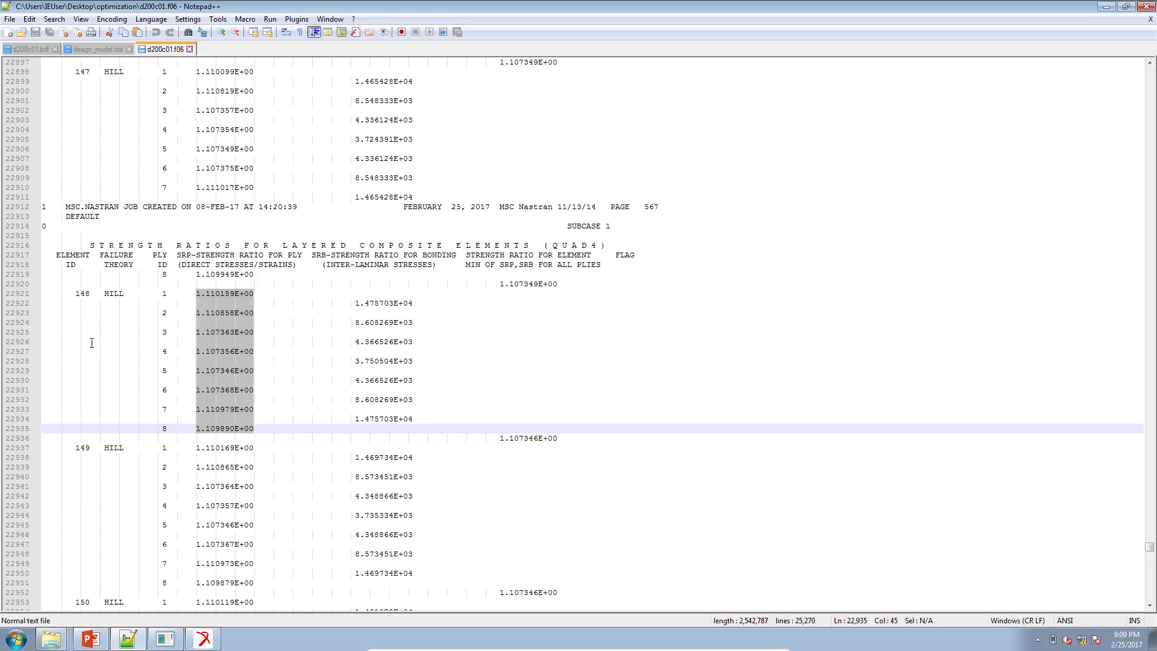
click(197, 297)
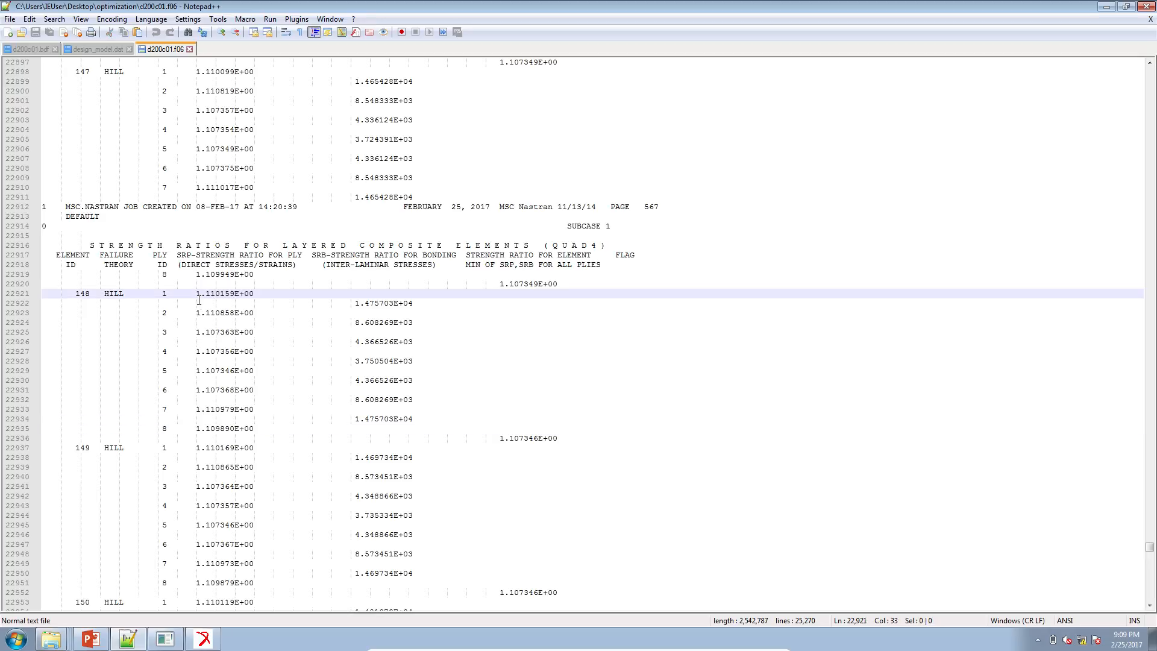
- Highlight the leading digits of element 148's ply 3 strength ratio, and block-select the ply IDs and direct-stress strength ratios for plies 1 to 8
shift+click(217, 290)
drag(203, 332, 212, 332)
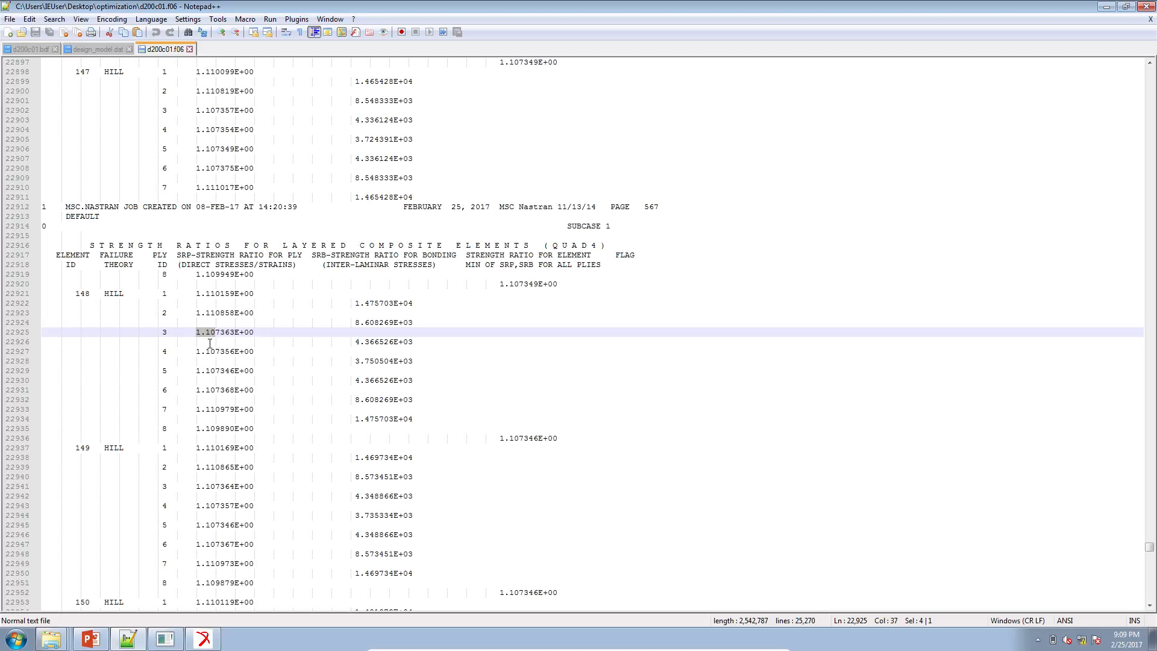
drag(253, 429, 256, 437)
click(256, 428)
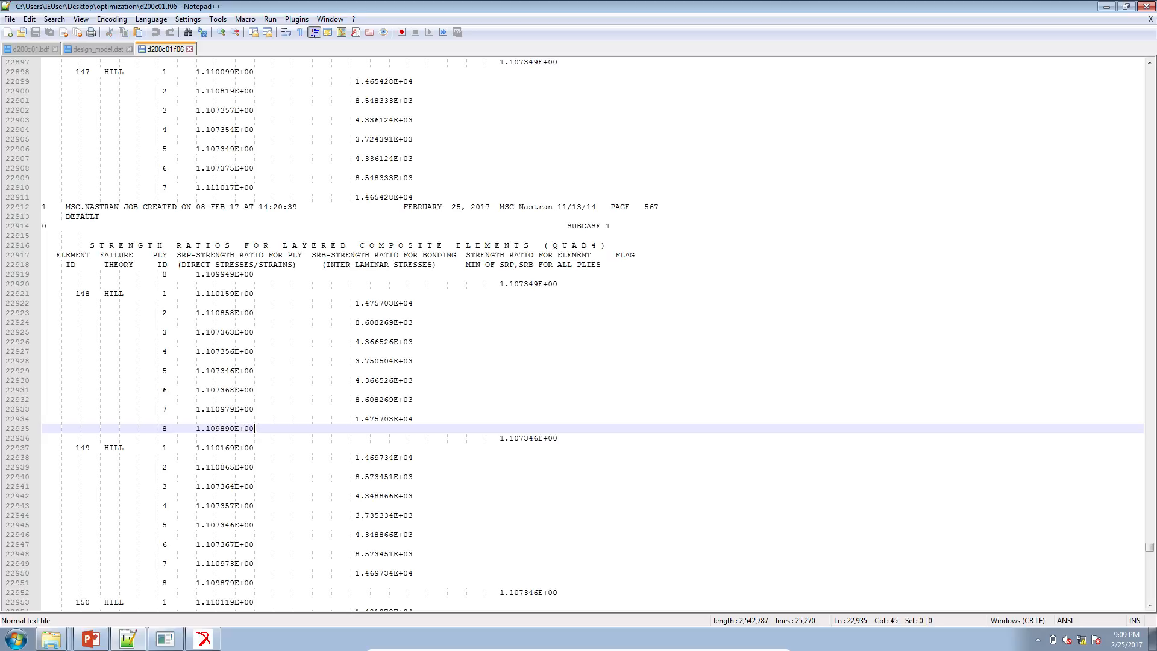
alt+shift+click(221, 410)
drag(185, 327, 164, 294)
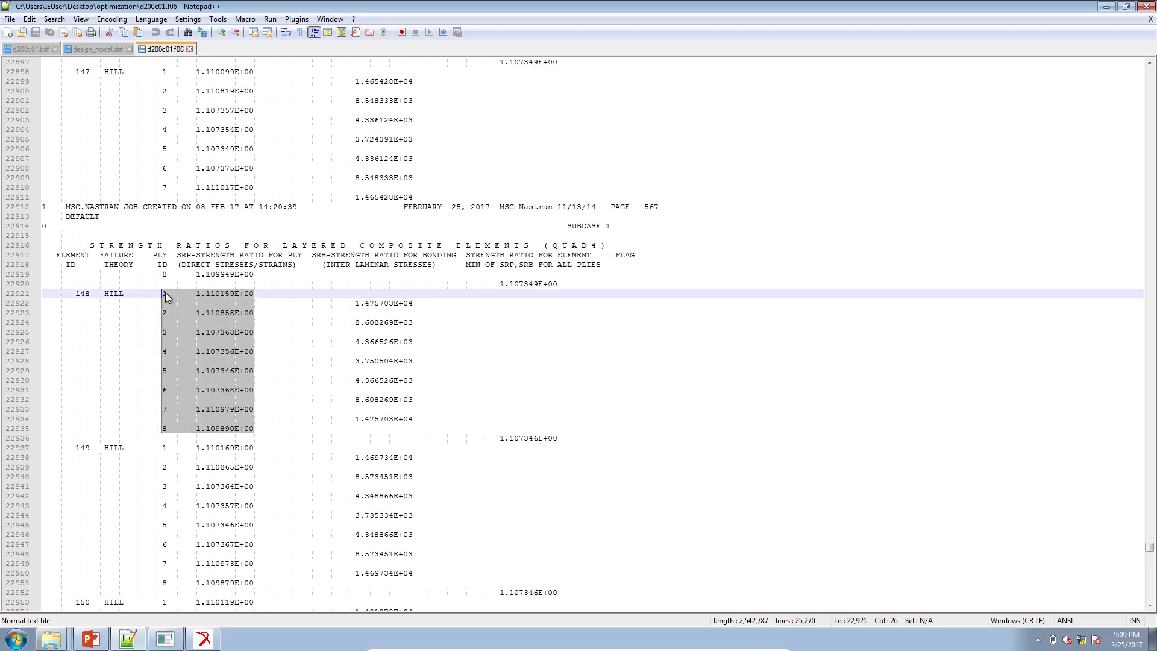
- Switch to the Results slide in the PowerPoint slide show and turn on the laser pointer
click(115, 643)
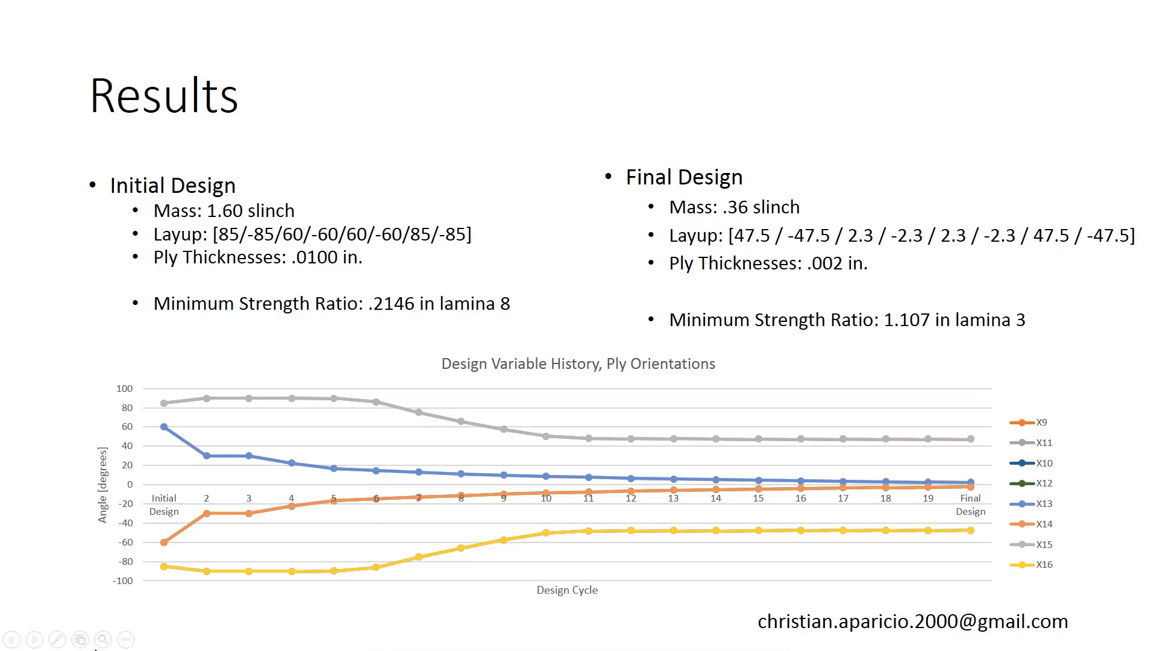
click(58, 638)
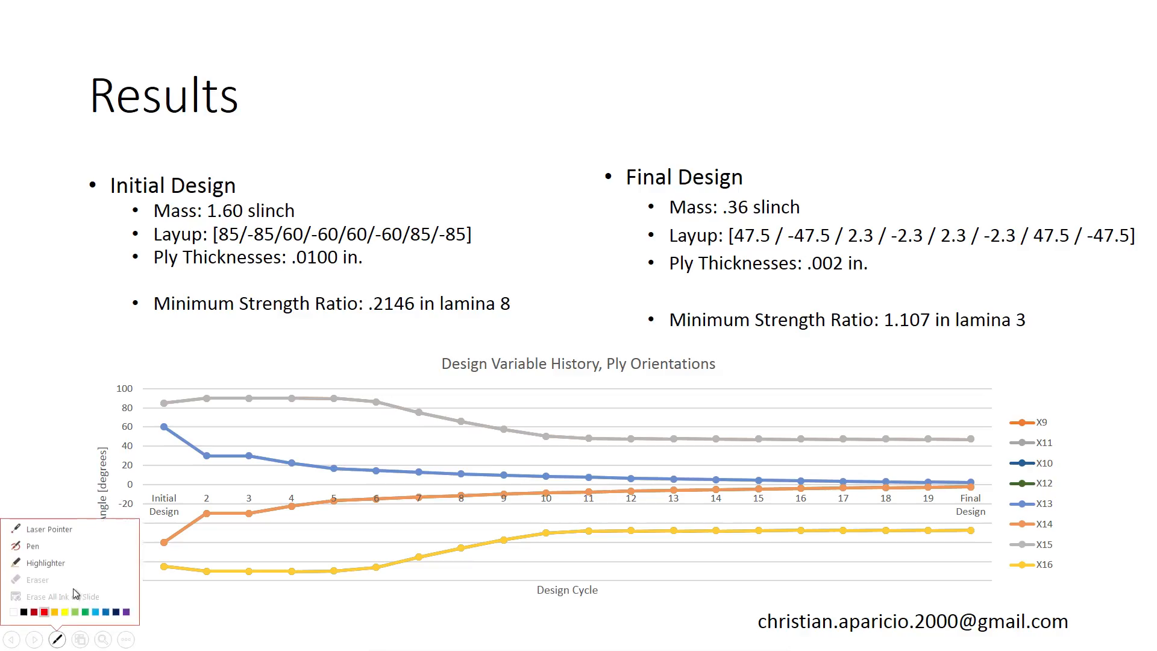
click(73, 528)
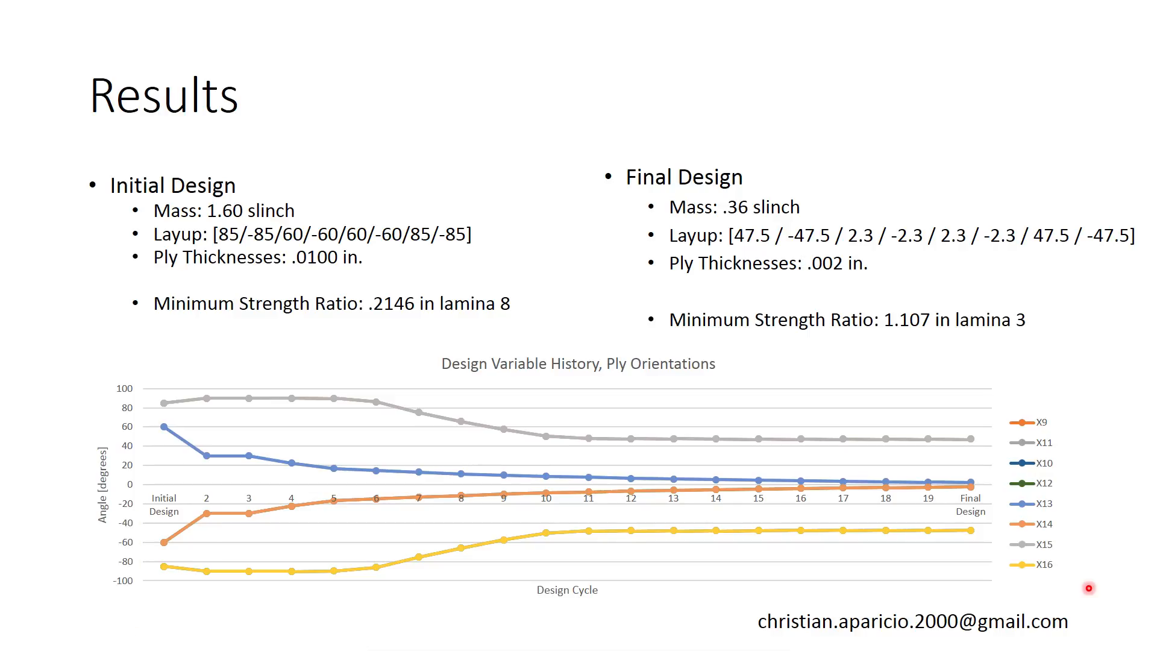